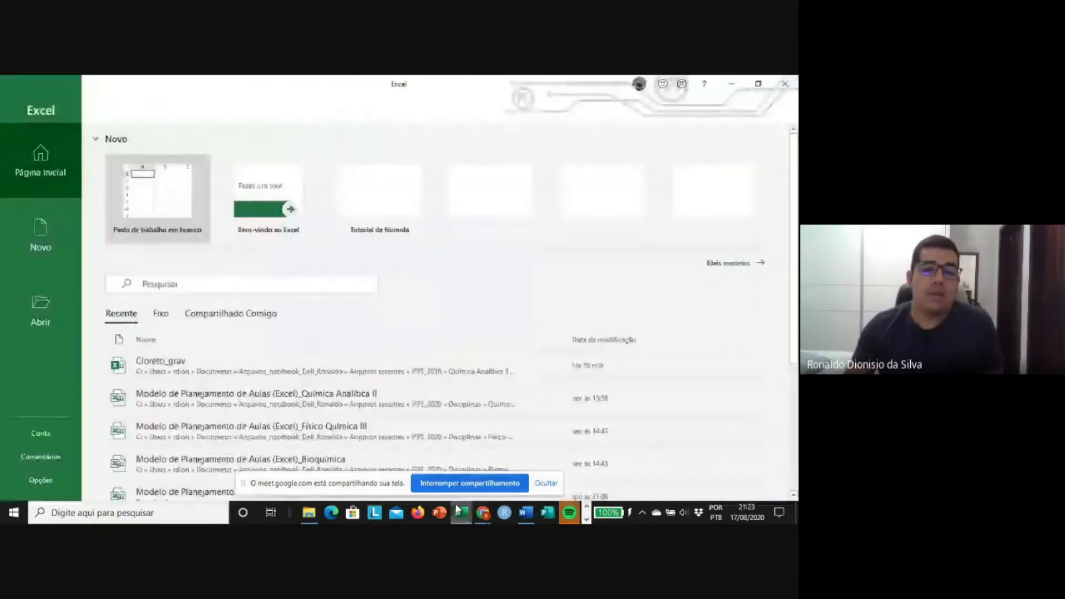
Create a blank workbook, add two more worksheets to it, and return to the first sheet.
{"action": "left_click", "coordinate": [164, 211]}
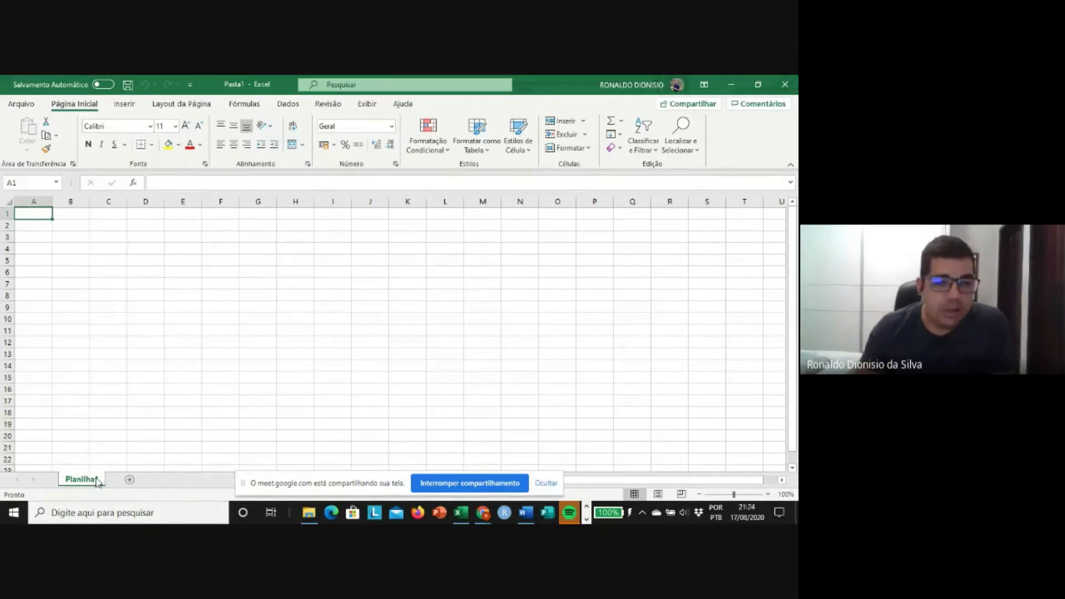
{"action": "left_click", "coordinate": [130, 481]}
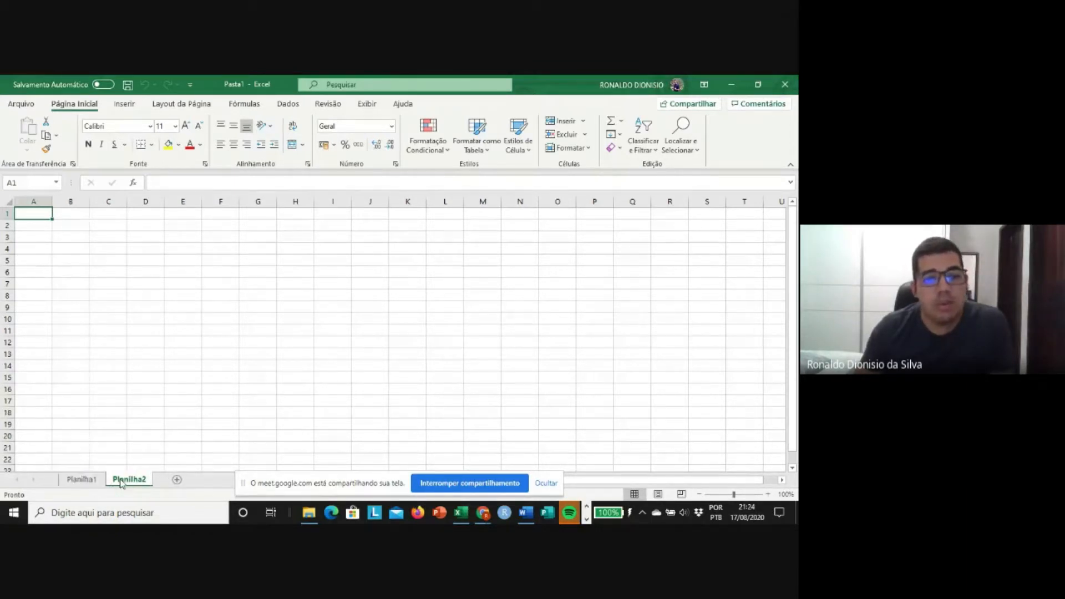
{"action": "left_click", "coordinate": [177, 479]}
{"action": "left_click", "coordinate": [94, 481]}
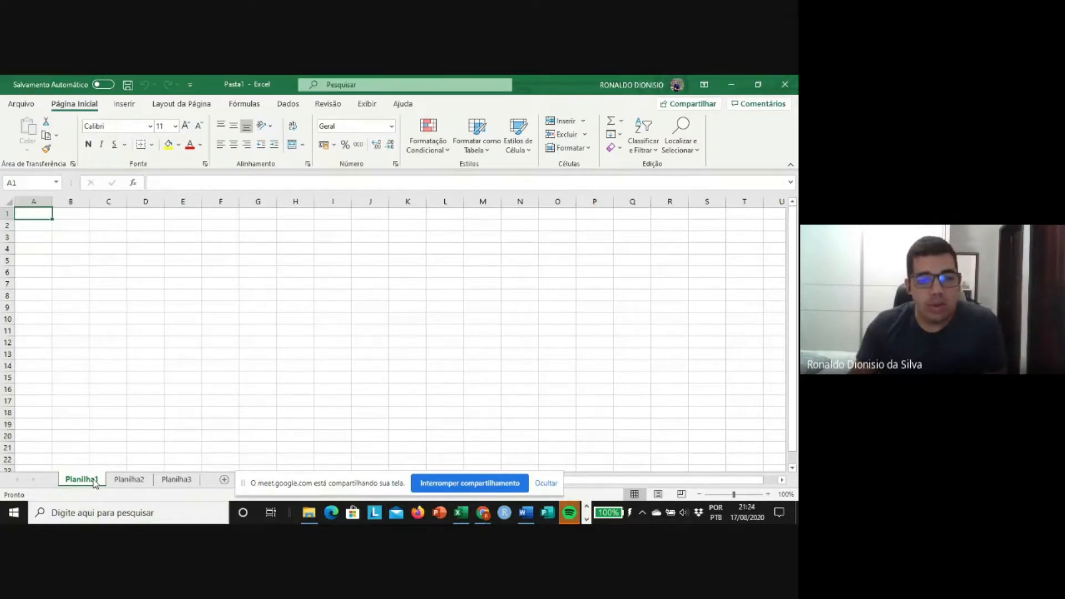
{"action": "right_click", "coordinate": [95, 482]}
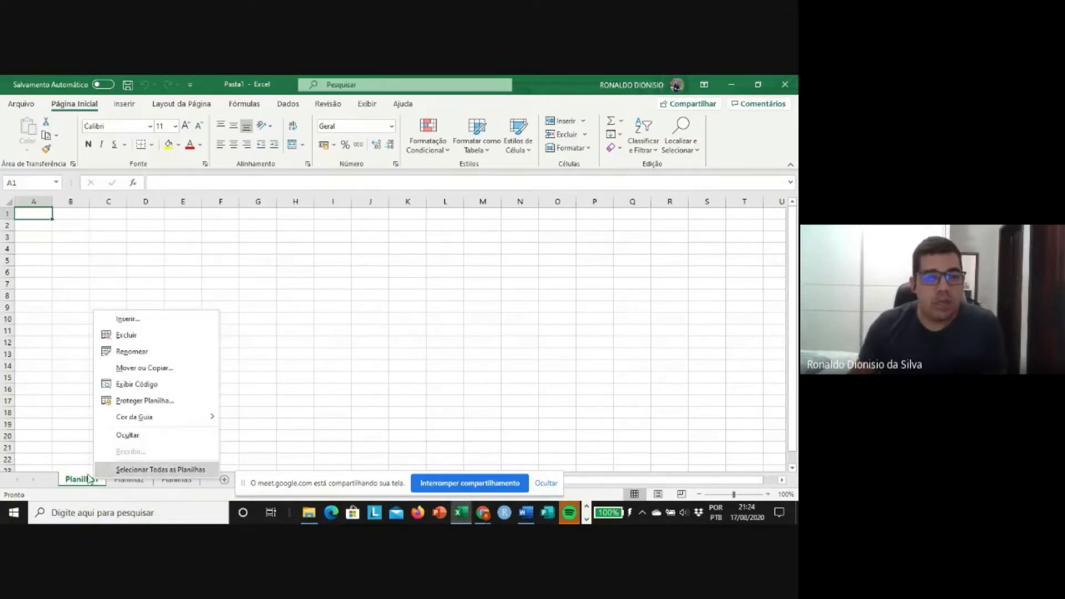
{"action": "left_click", "coordinate": [76, 483]}
{"action": "left_click", "coordinate": [122, 481]}
{"action": "left_click", "coordinate": [176, 481]}
{"action": "left_click", "coordinate": [83, 480]}
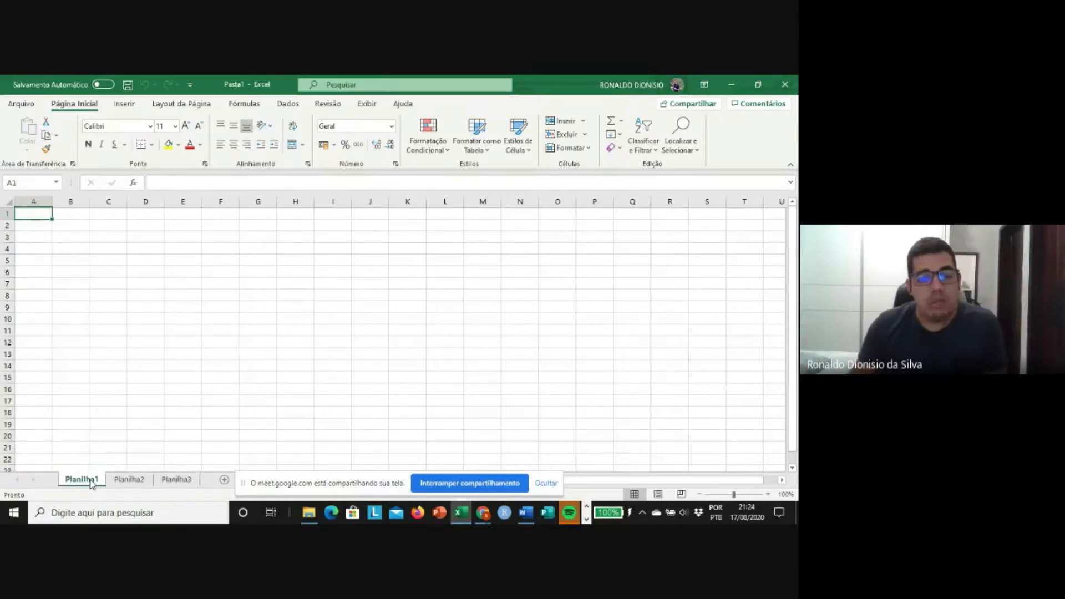
{"action": "right_click", "coordinate": [91, 484]}
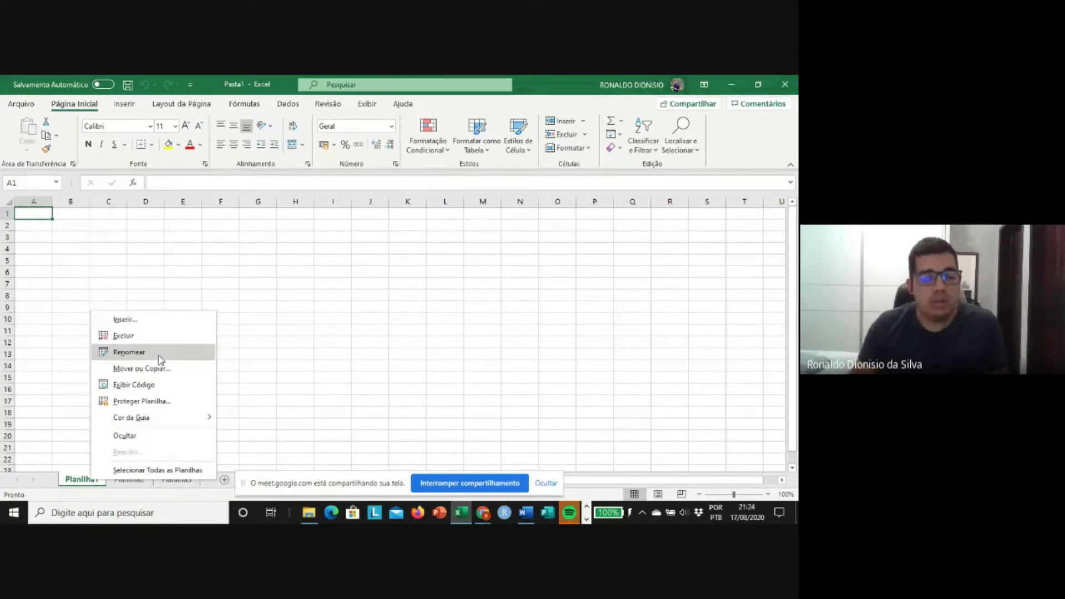
{"action": "left_click", "coordinate": [86, 486]}
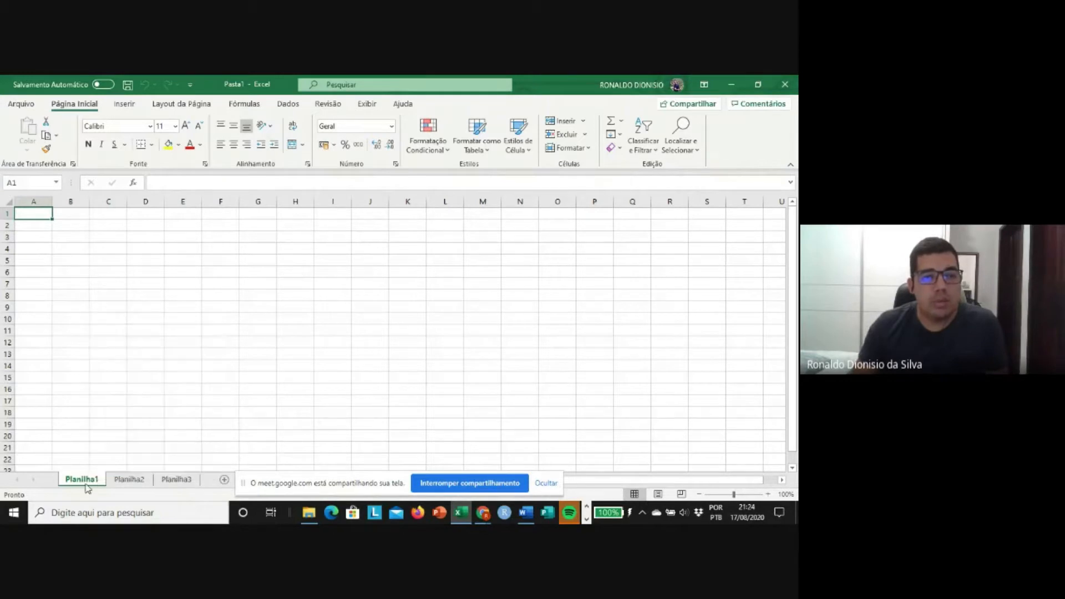
Rename the first worksheet as "Parte I".
{"action": "double_click", "coordinate": [86, 486]}
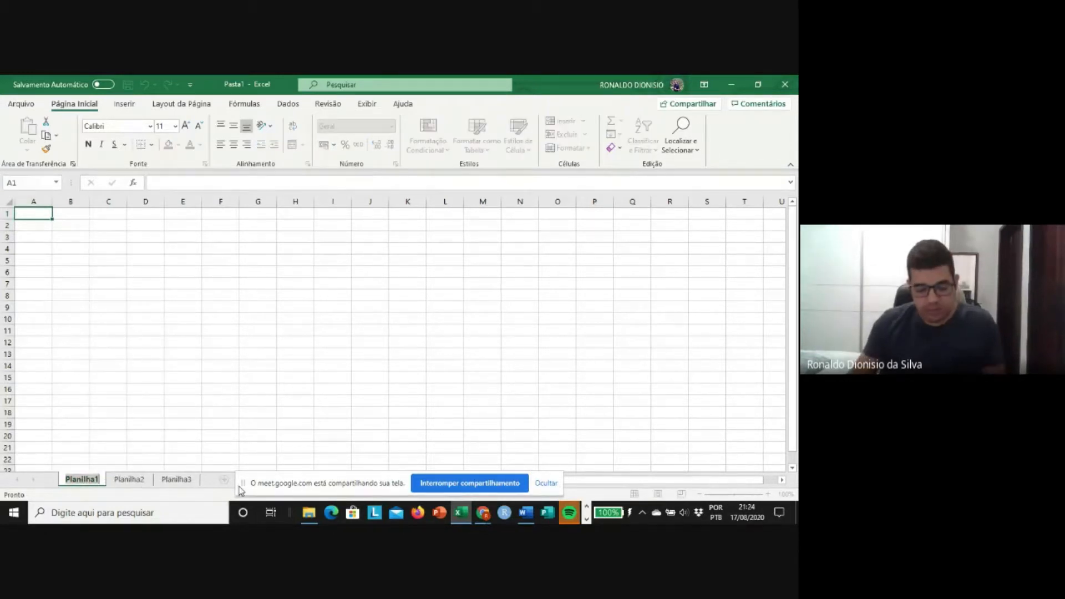
{"action": "type", "text": "Parte 1"}
{"action": "key", "text": "Return"}
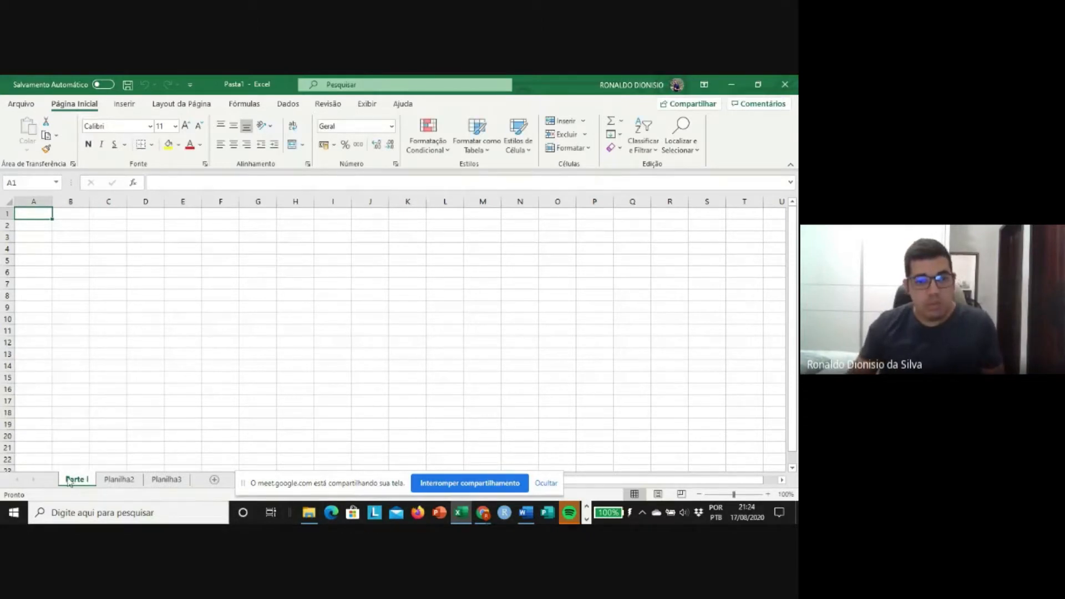
Rename the second worksheet as "Parte II".
{"action": "double_click", "coordinate": [119, 479]}
{"action": "key", "text": "BackSpace"}
{"action": "type", "text": "parte"}
{"action": "key", "text": "BackSpace"}
{"action": "key", "text": "BackSpace"}
{"action": "key", "text": "BackSpace"}
{"action": "key", "text": "BackSpace"}
{"action": "key", "text": "BackSpace"}
{"action": "type", "text": "Parte II"}
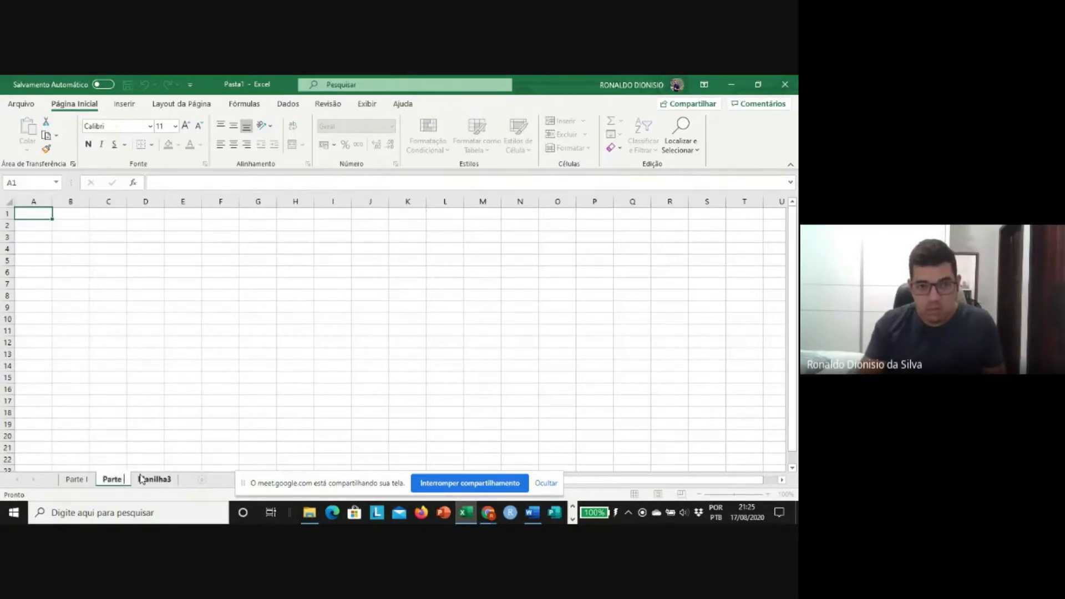
{"action": "key", "text": "Return"}
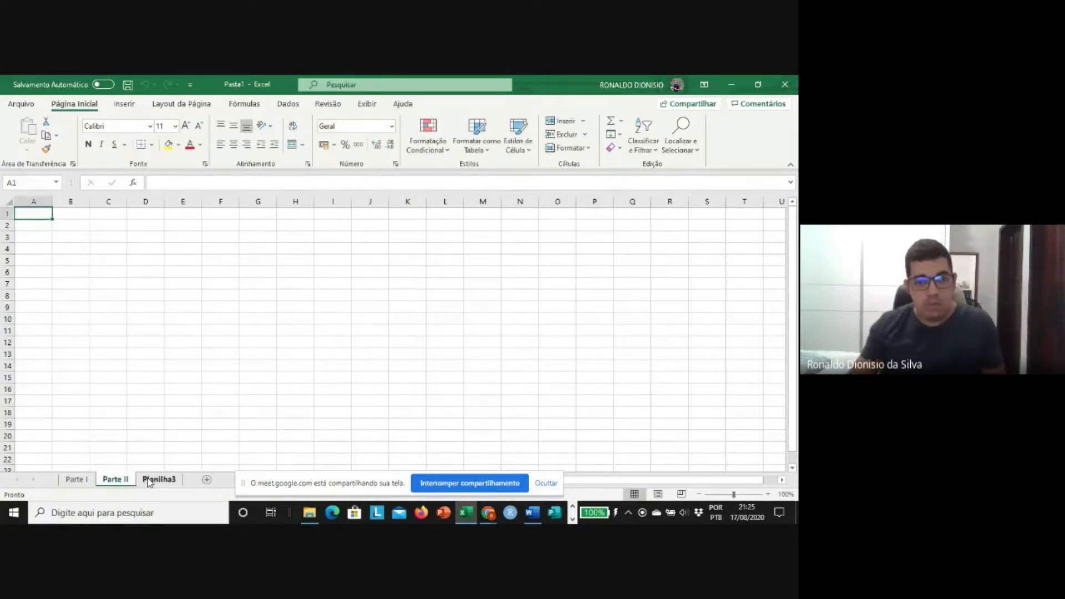
Rename the third worksheet as "Parte III".
{"action": "double_click", "coordinate": [143, 479]}
{"action": "type", "text": "Parte III"}
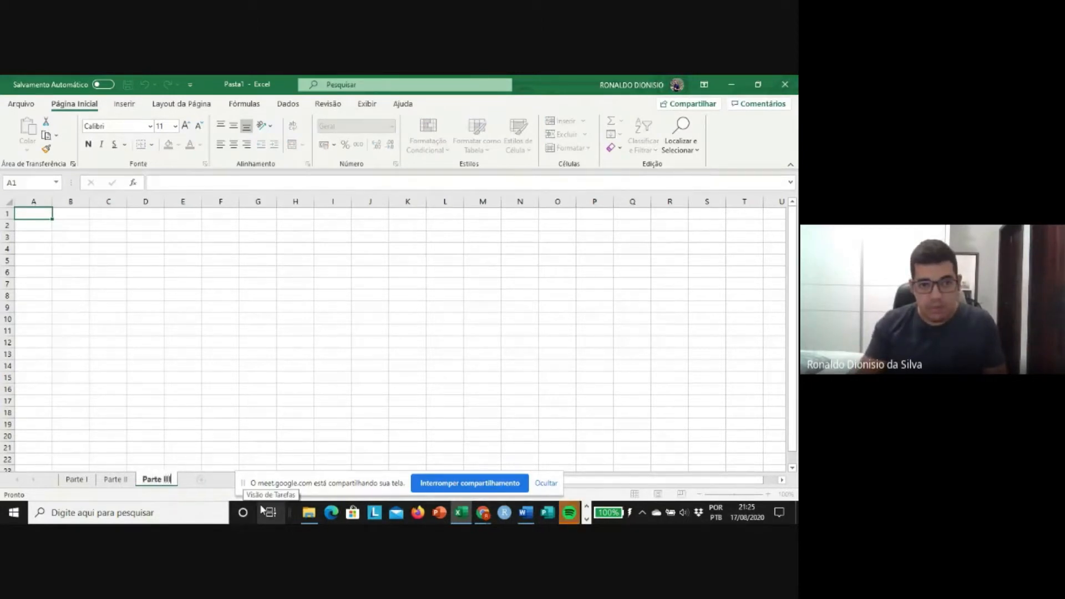
{"action": "key", "text": "Return"}
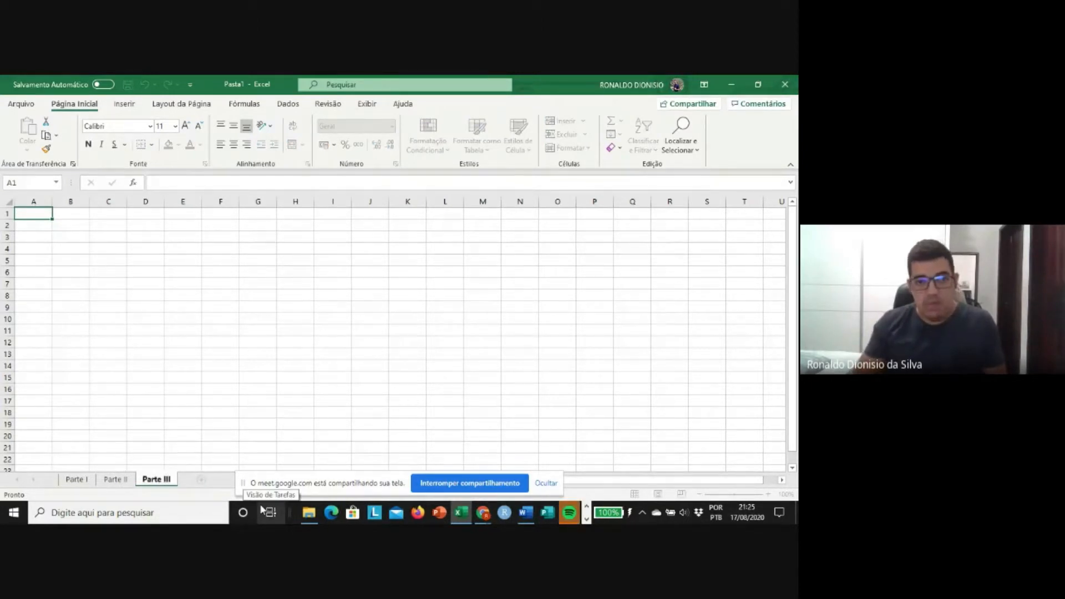
Go through the three renamed worksheets and return to the Parte I sheet.
{"action": "left_click", "coordinate": [115, 479]}
{"action": "left_click", "coordinate": [77, 479]}
{"action": "left_click", "coordinate": [115, 479]}
{"action": "left_click", "coordinate": [164, 481]}
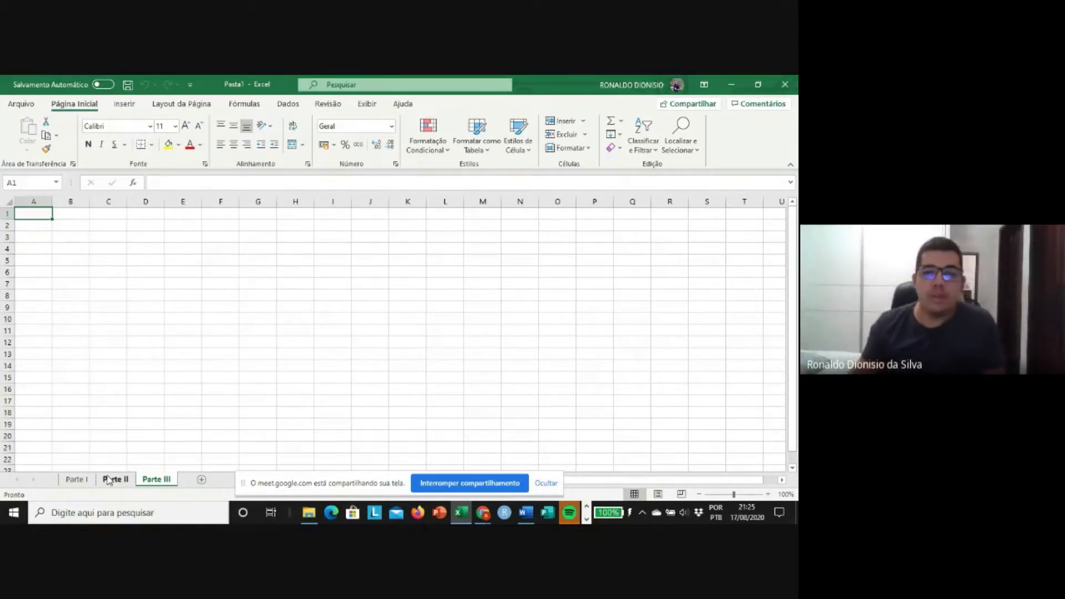
{"action": "left_click", "coordinate": [73, 482]}
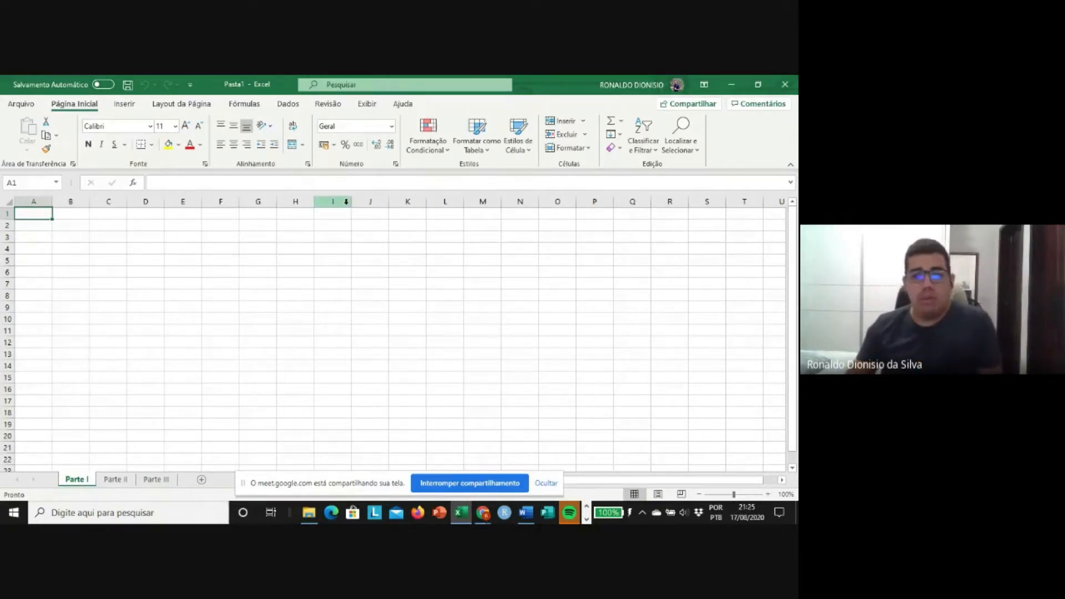
Examine the file options and the commands for inserting, page layout, formulas, data and review, ending at the home commands.
{"action": "left_click", "coordinate": [28, 104]}
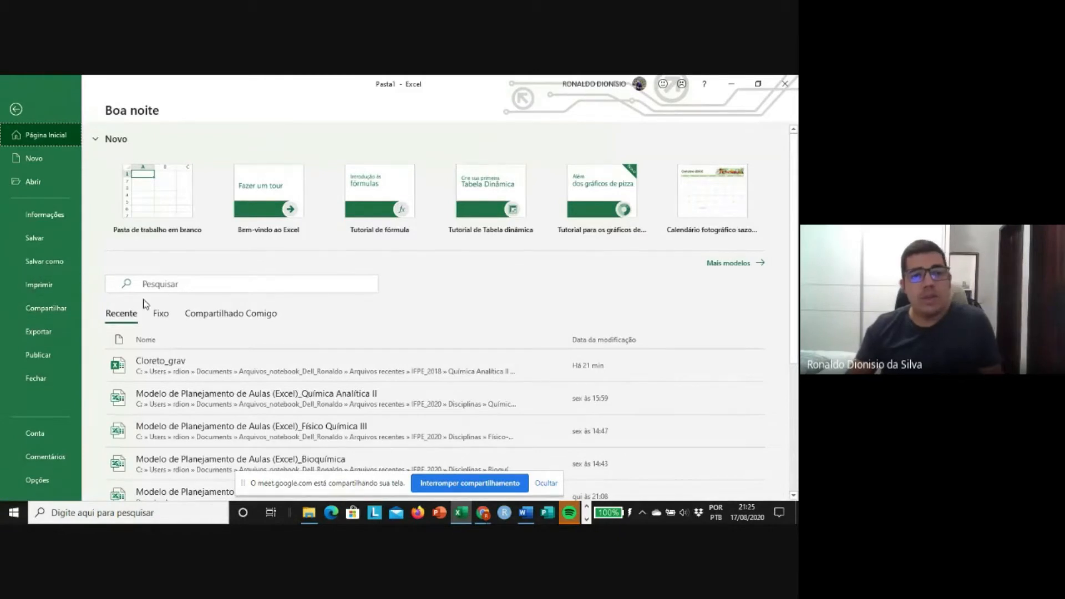
{"action": "key", "text": "Escape"}
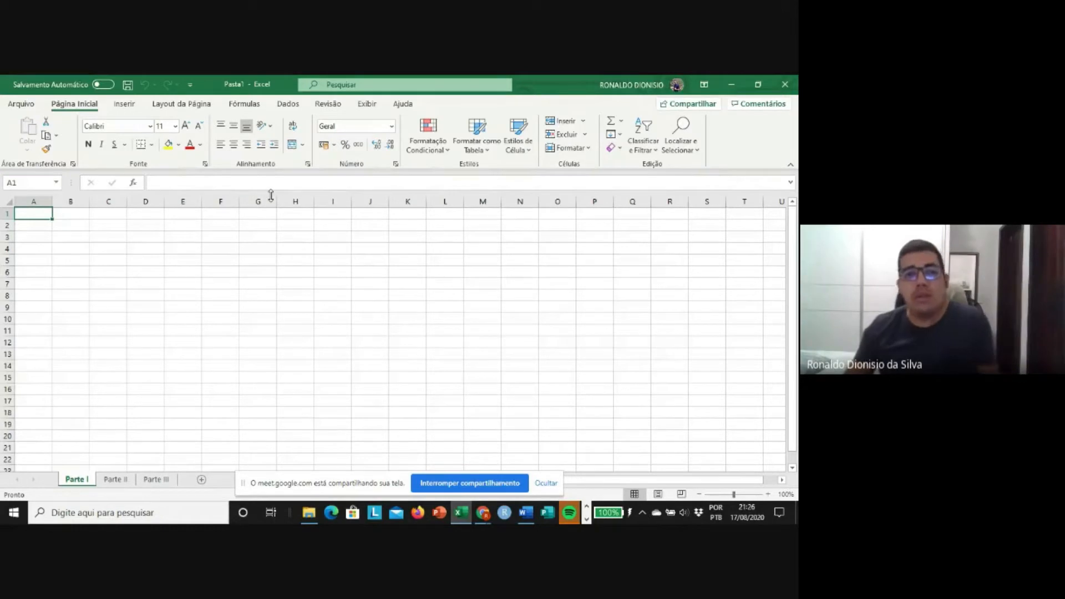
{"action": "left_click", "coordinate": [141, 107]}
{"action": "left_click", "coordinate": [175, 107]}
{"action": "left_click", "coordinate": [247, 107]}
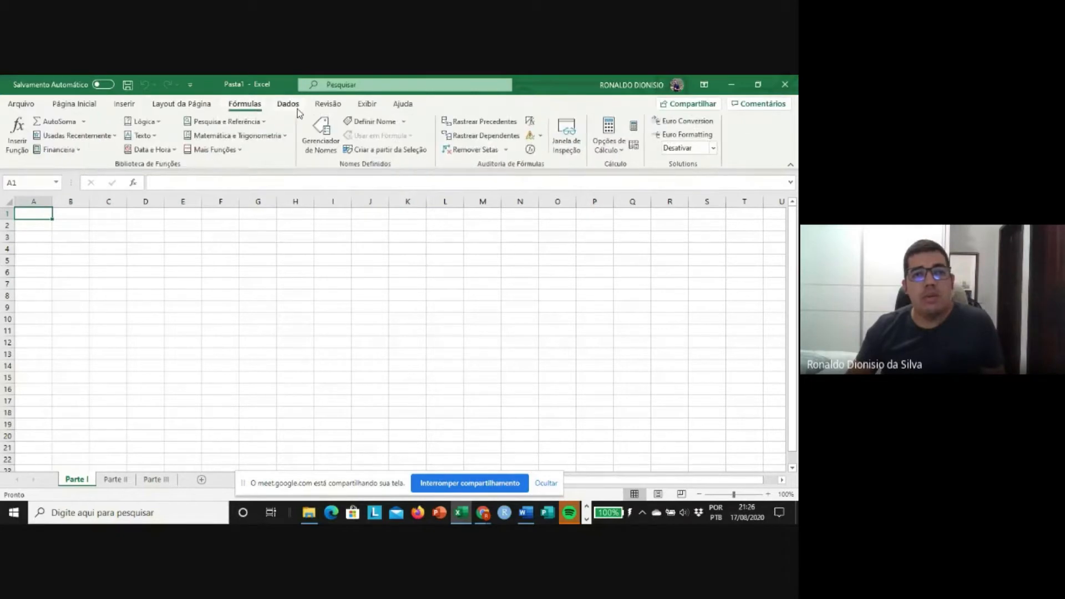
{"action": "left_click", "coordinate": [294, 106]}
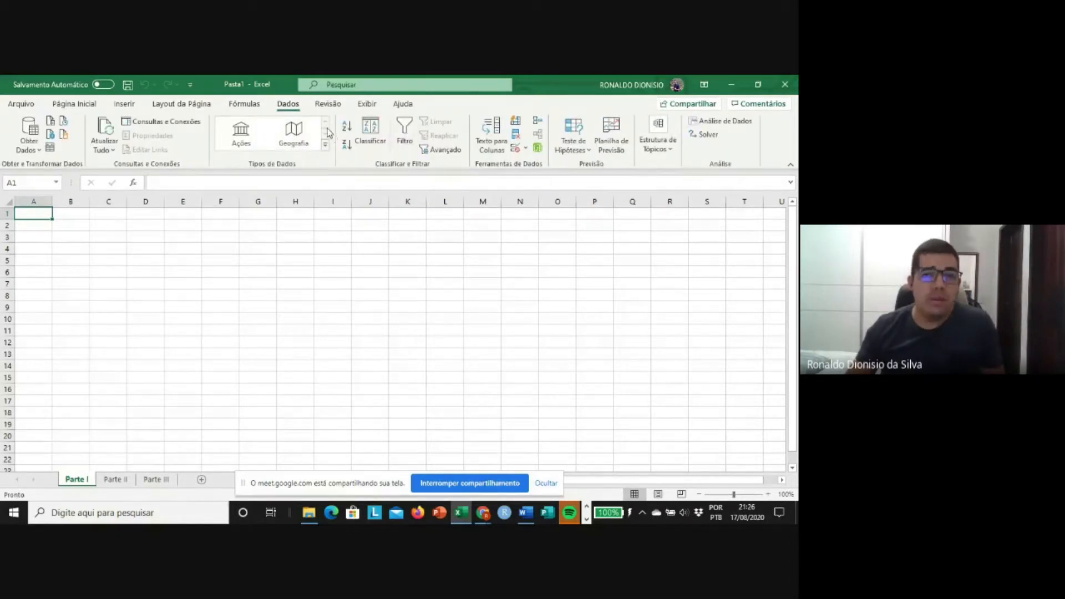
{"action": "left_click", "coordinate": [338, 108]}
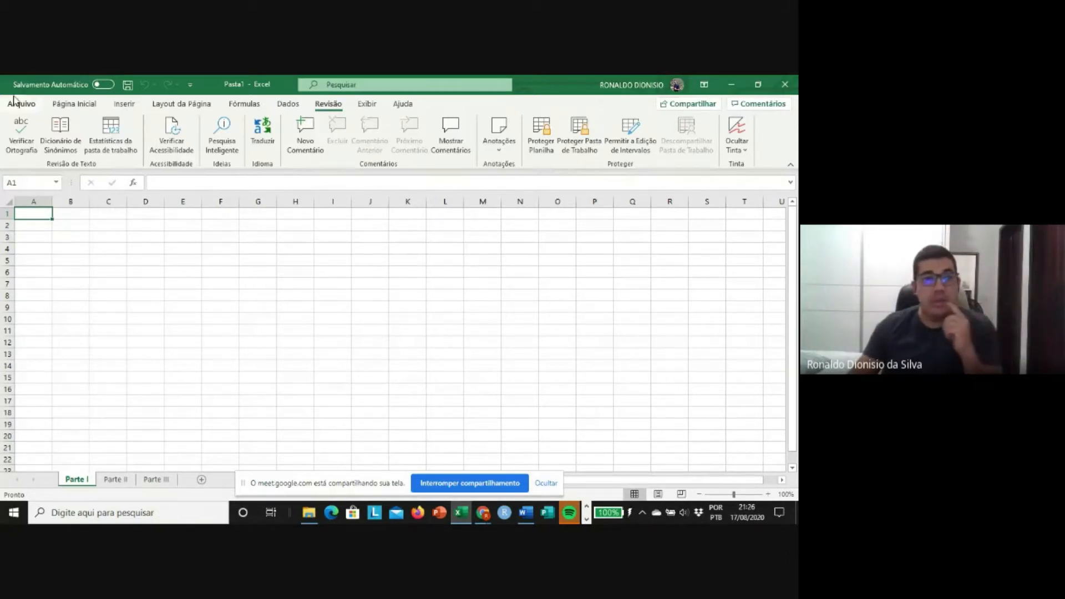
{"action": "left_click", "coordinate": [58, 103]}
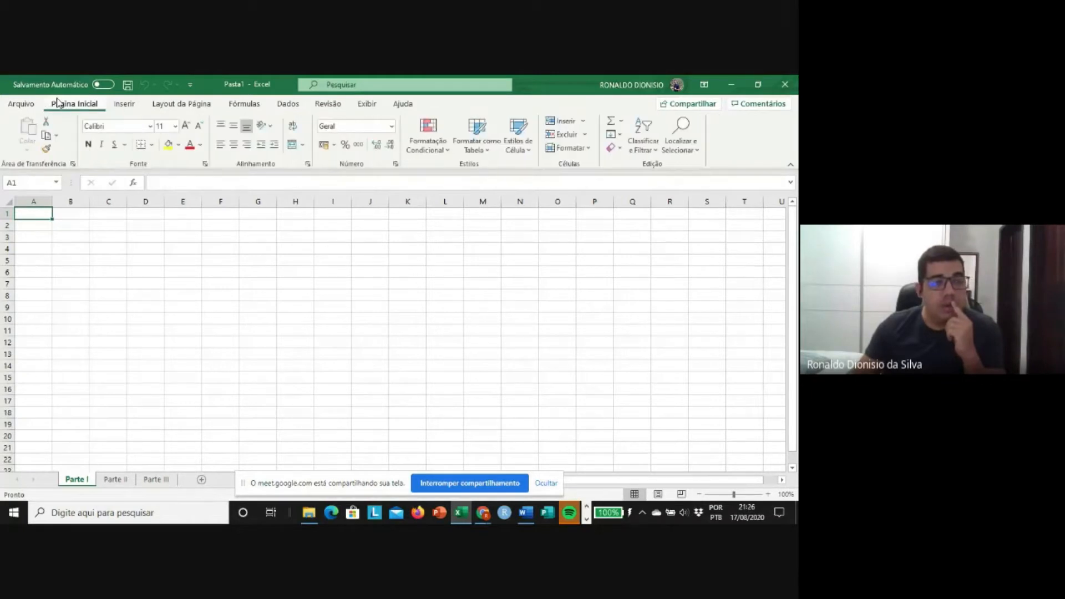
Try to turn on automatic saving for the workbook, and dismiss the OneDrive upload dialog.
{"action": "left_click", "coordinate": [111, 87]}
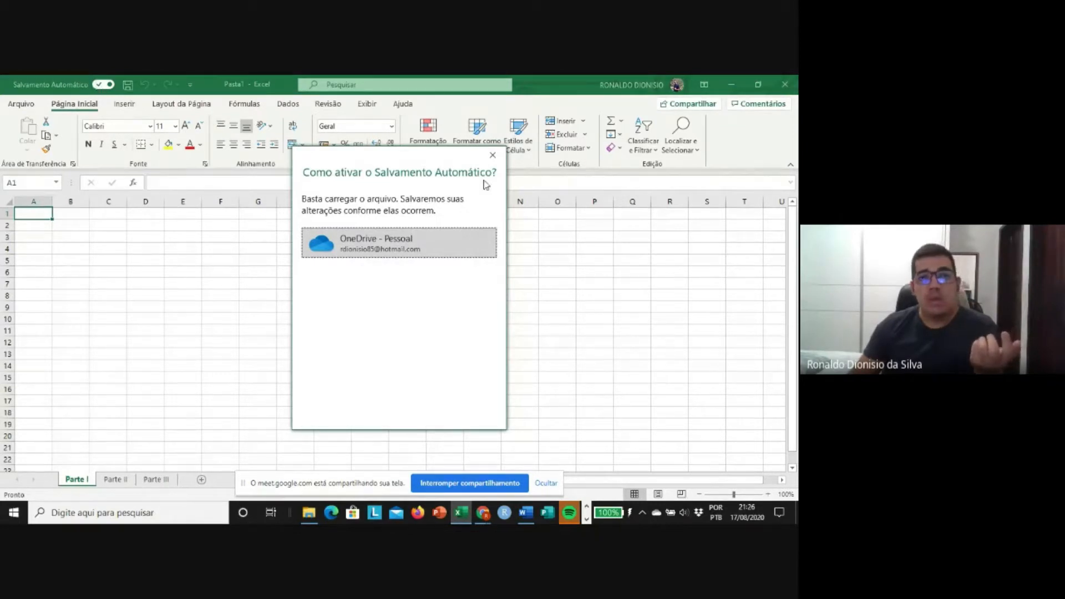
{"action": "left_click", "coordinate": [493, 155]}
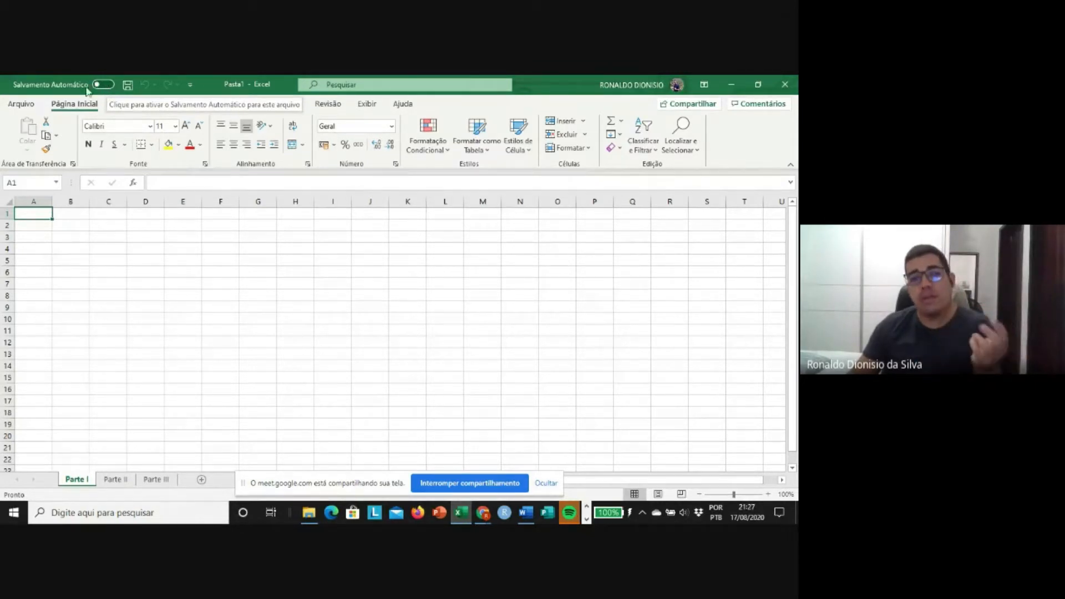
Start saving the workbook and browse to the Química Analítica II folder inside Disciplinas as its location.
{"action": "left_click", "coordinate": [16, 104]}
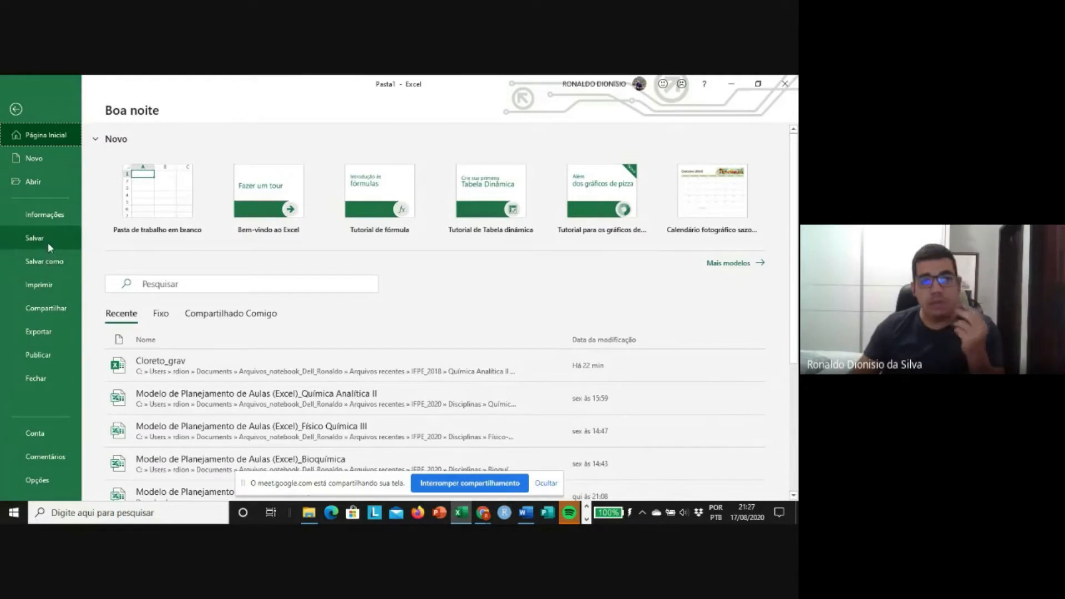
{"action": "left_click", "coordinate": [47, 239]}
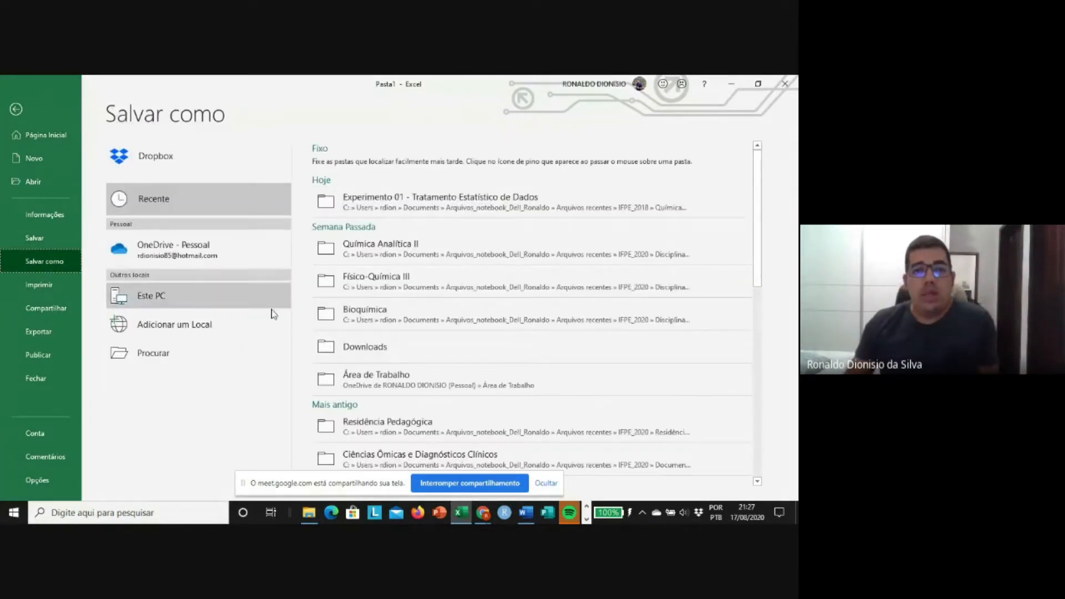
{"action": "left_click", "coordinate": [166, 355]}
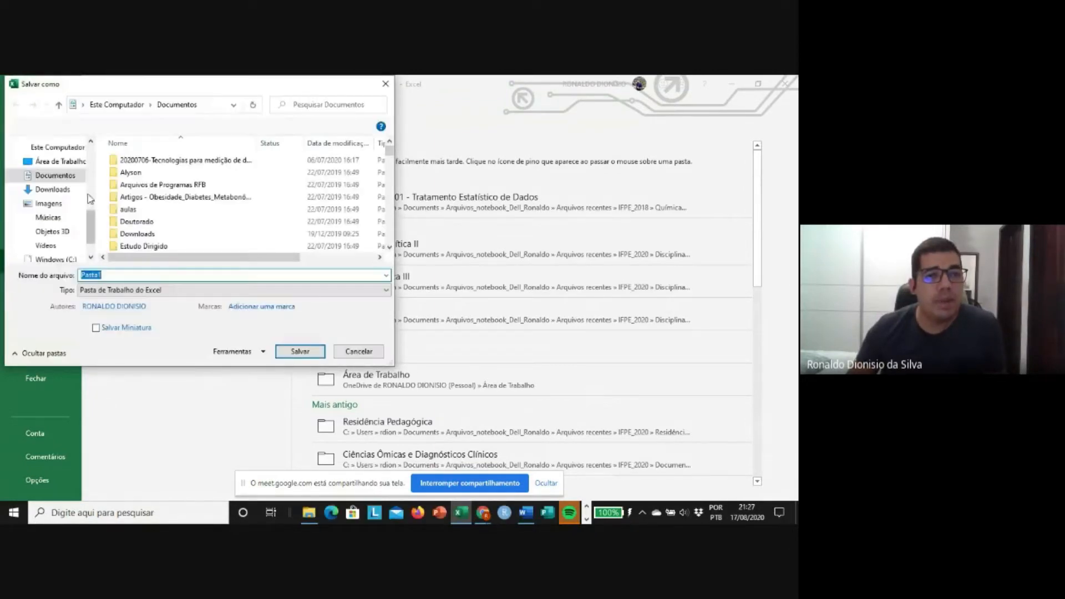
{"action": "scroll", "coordinate": [92, 198], "scroll_direction": "up", "scroll_amount": 3}
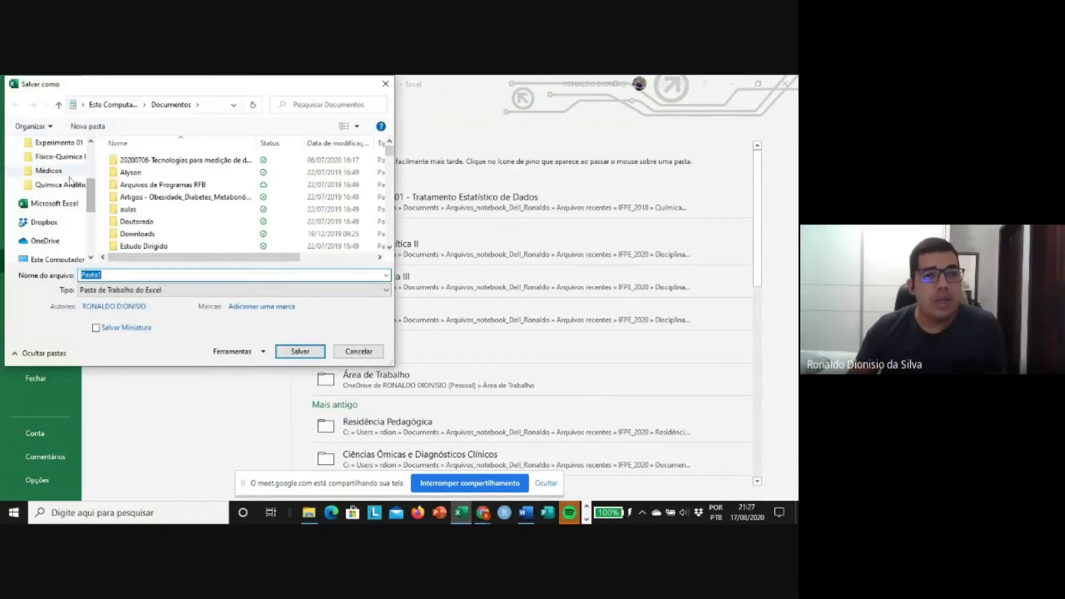
{"action": "left_click", "coordinate": [56, 157]}
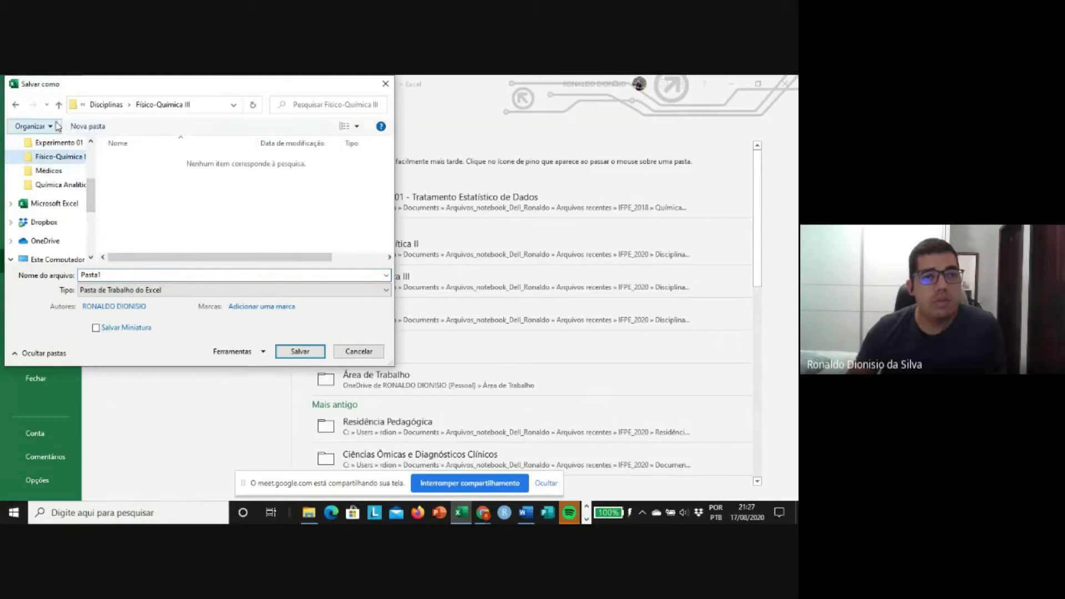
{"action": "left_click", "coordinate": [59, 105]}
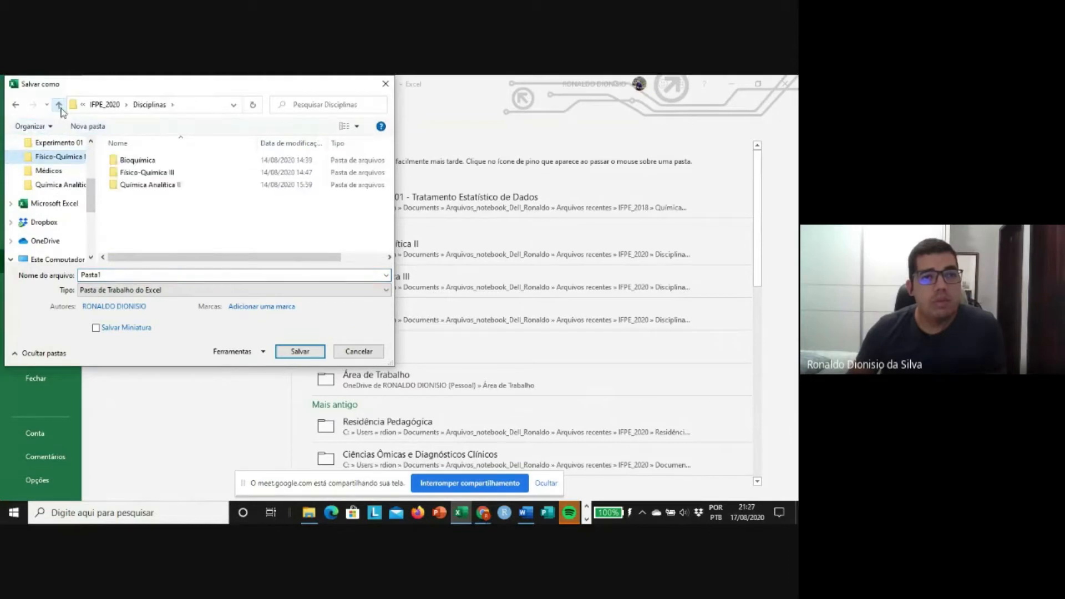
{"action": "double_click", "coordinate": [149, 184]}
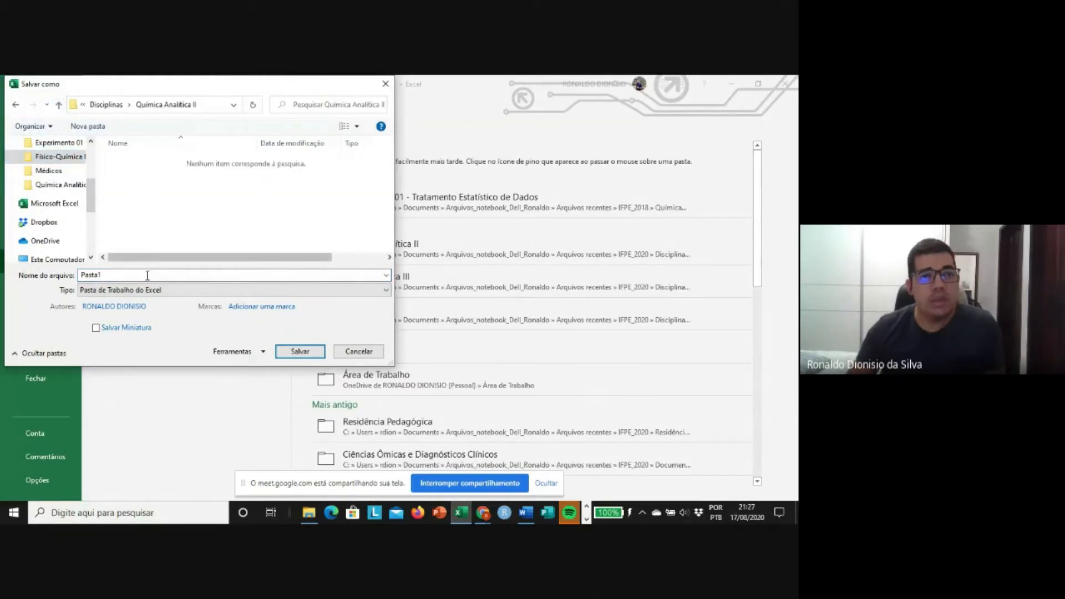
Create a folder named Atividade Assicrona 01 inside Química Analítica II from the save dialog.
{"action": "right_click", "coordinate": [144, 202]}
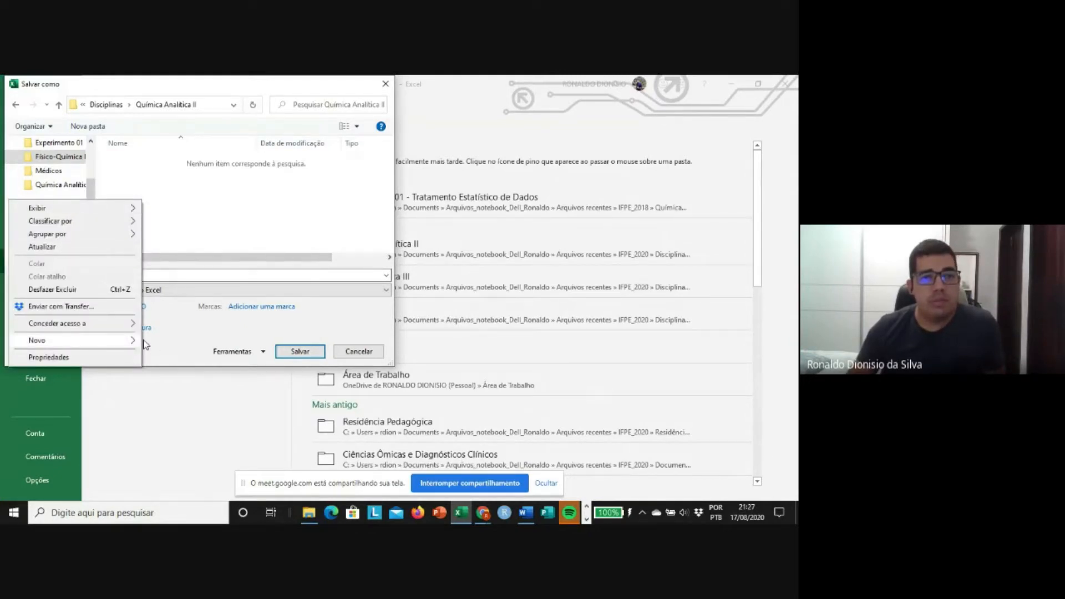
{"action": "mouse_move", "coordinate": [135, 341]}
{"action": "left_click", "coordinate": [179, 131]}
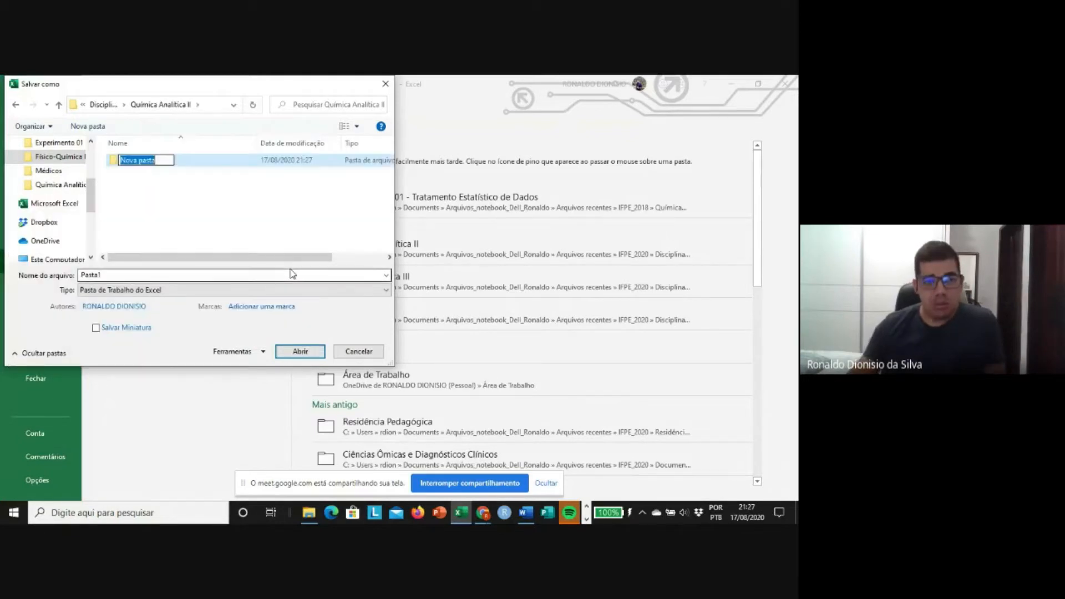
{"action": "type", "text": "Ati"}
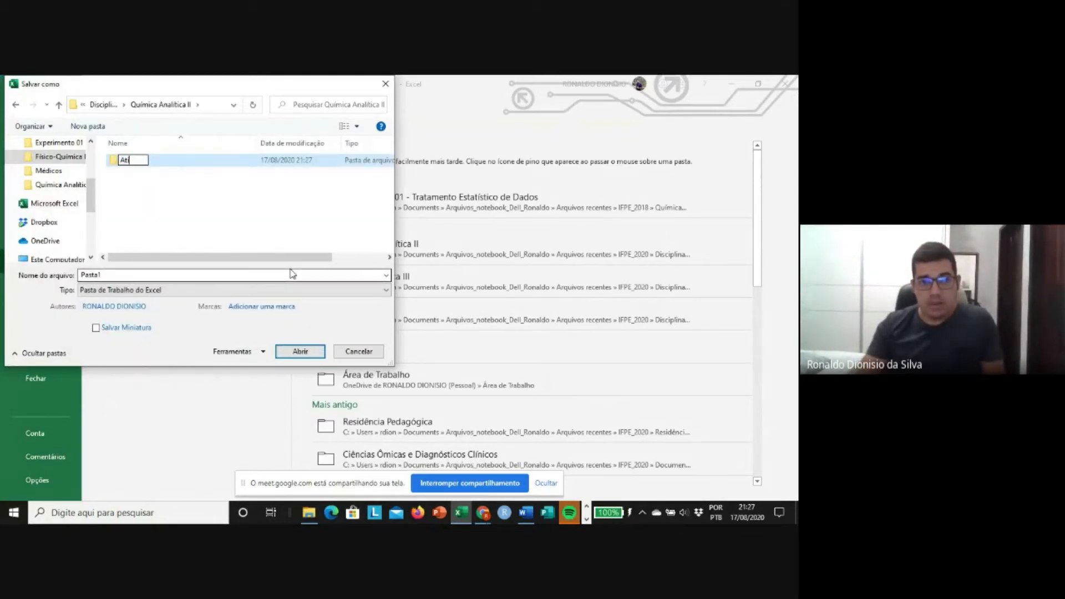
{"action": "type", "text": "vif"}
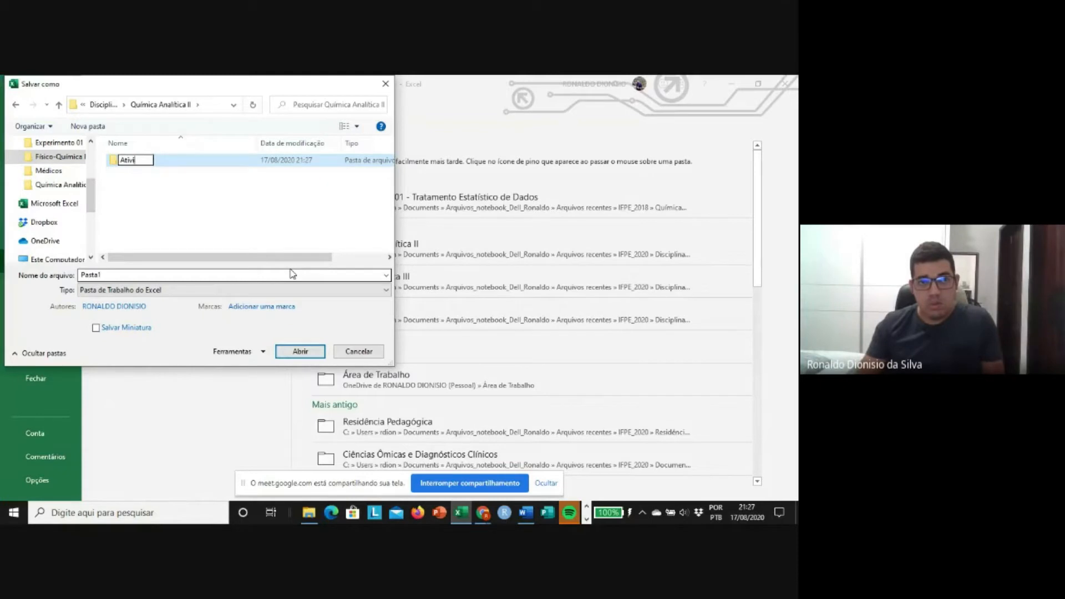
{"action": "type", "text": "s"}
{"action": "key", "text": "BackSpace"}
{"action": "type", "text": "d"}
{"action": "key", "text": "BackSpace"}
{"action": "key", "text": "BackSpace"}
{"action": "type", "text": "dsf"}
{"action": "key", "text": "BackSpace"}
{"action": "key", "text": "BackSpace"}
{"action": "key", "text": "BackSpace"}
{"action": "type", "text": "dade"}
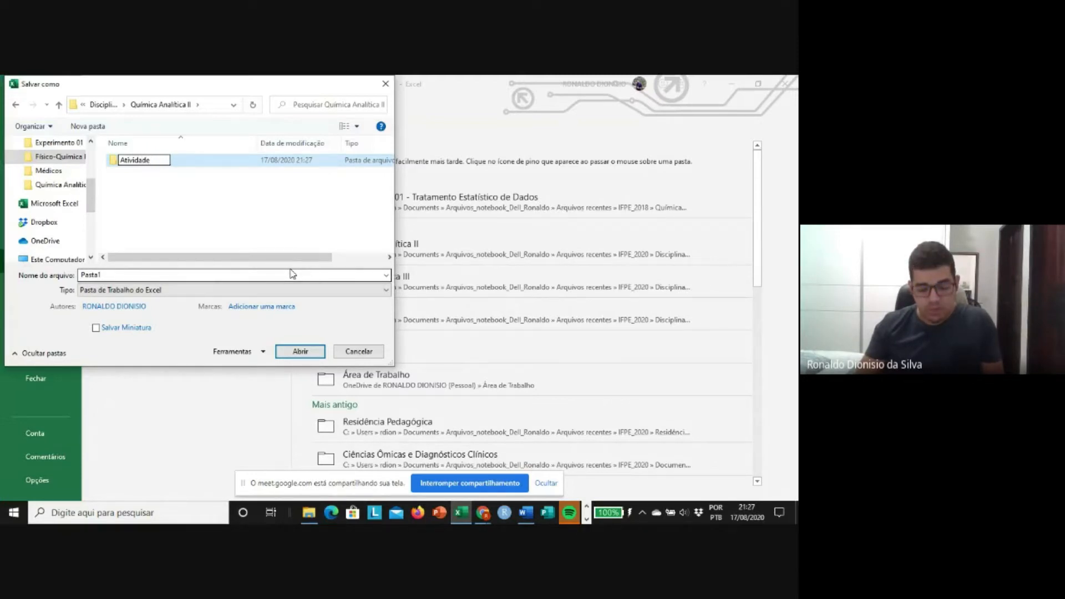
{"action": "type", "text": " Assicron"}
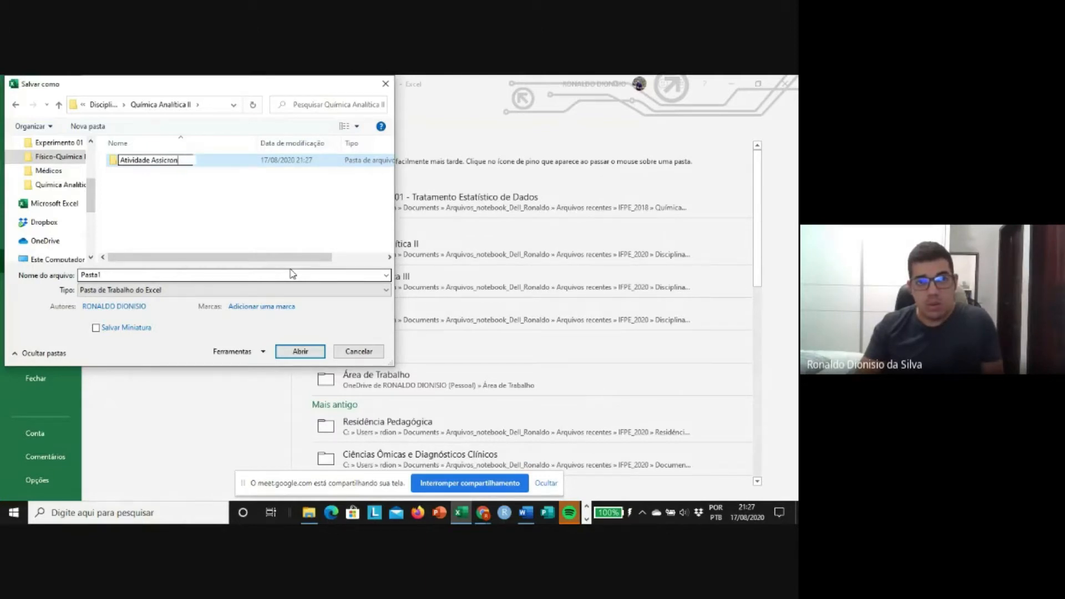
{"action": "type", "text": "a 01"}
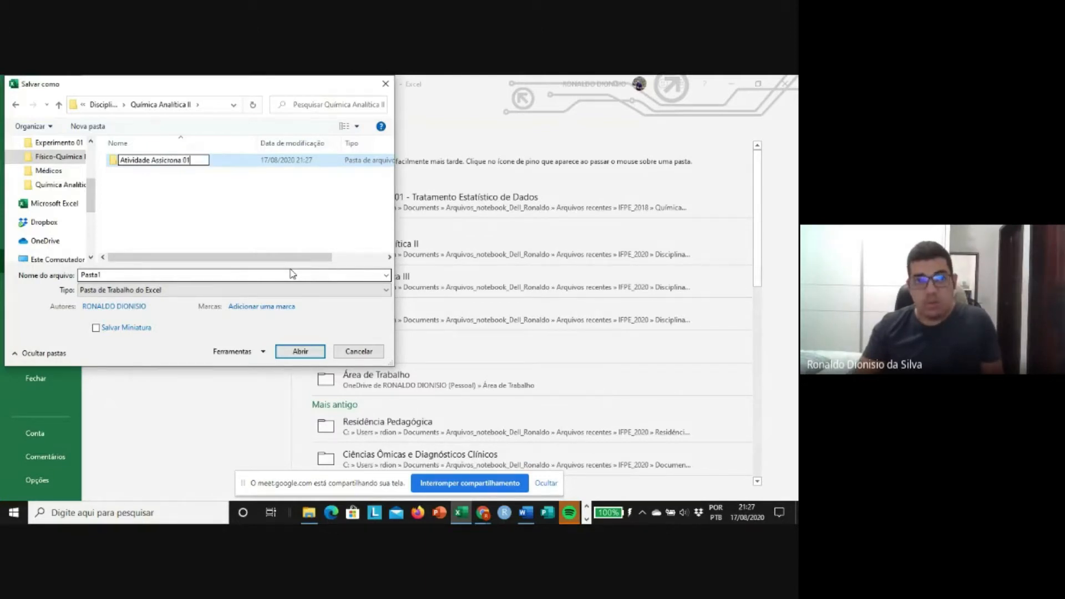
{"action": "key", "text": "Return"}
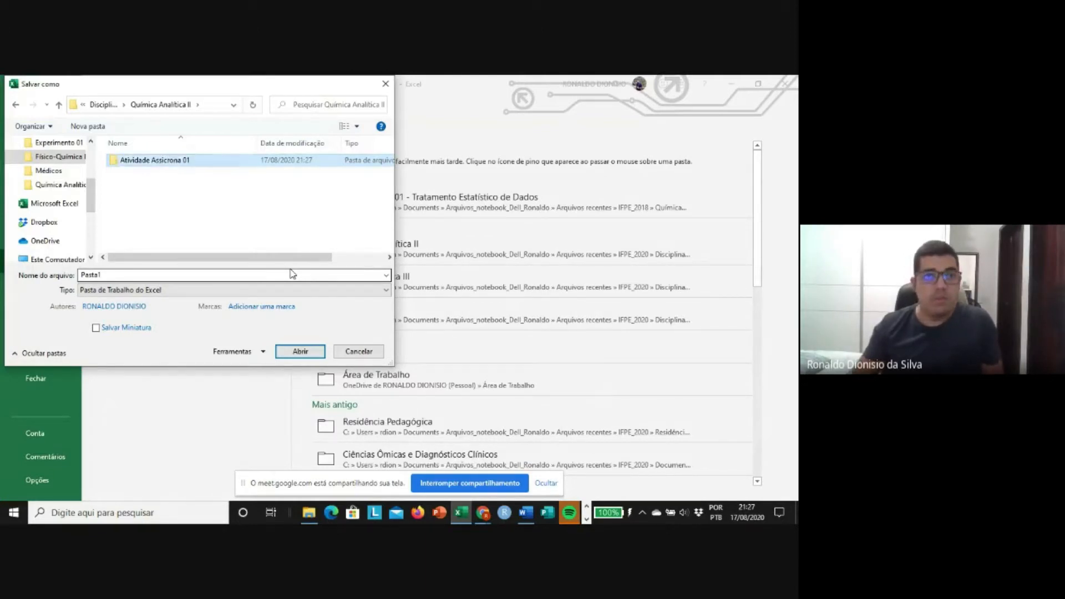
Save the workbook in the Atividade Assicrona 01 folder under the name Tratamento estatístico de dados_2020_1.
{"action": "double_click", "coordinate": [159, 162]}
{"action": "left_click", "coordinate": [125, 272]}
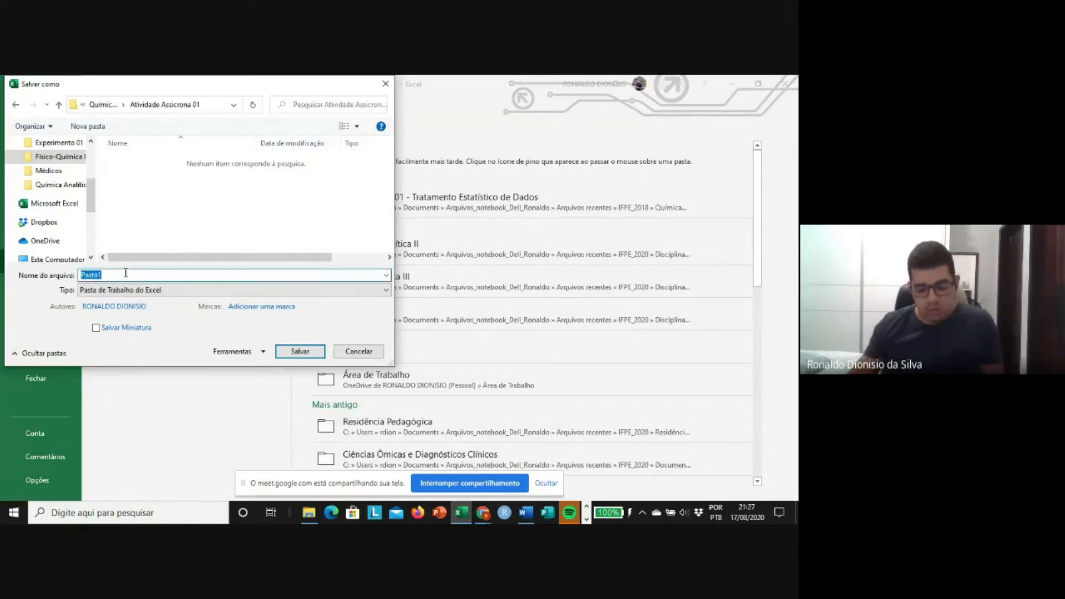
{"action": "type", "text": "Trata"}
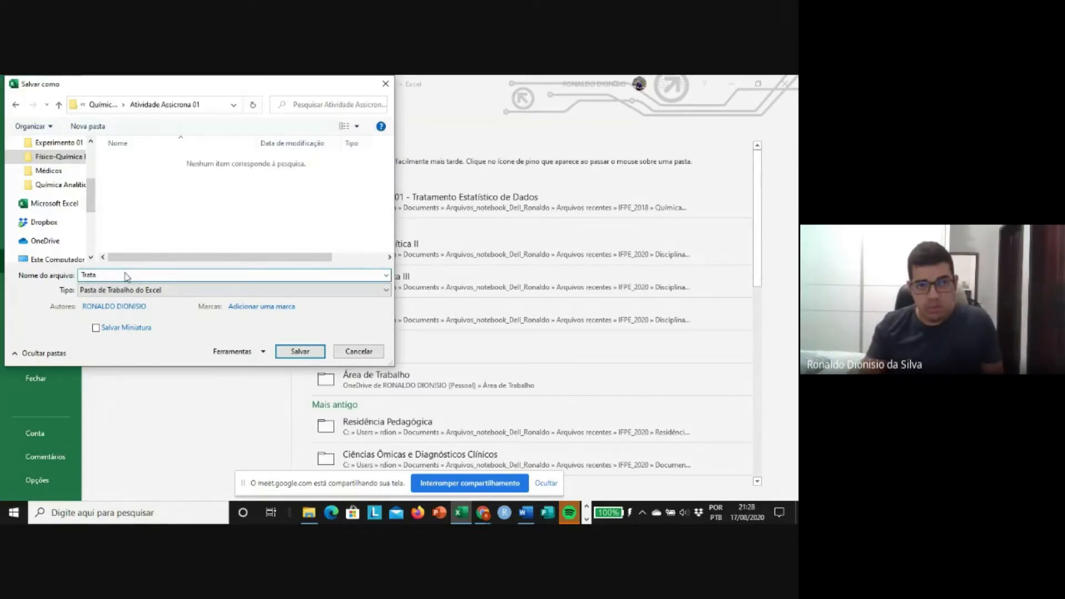
{"action": "type", "text": "mento d"}
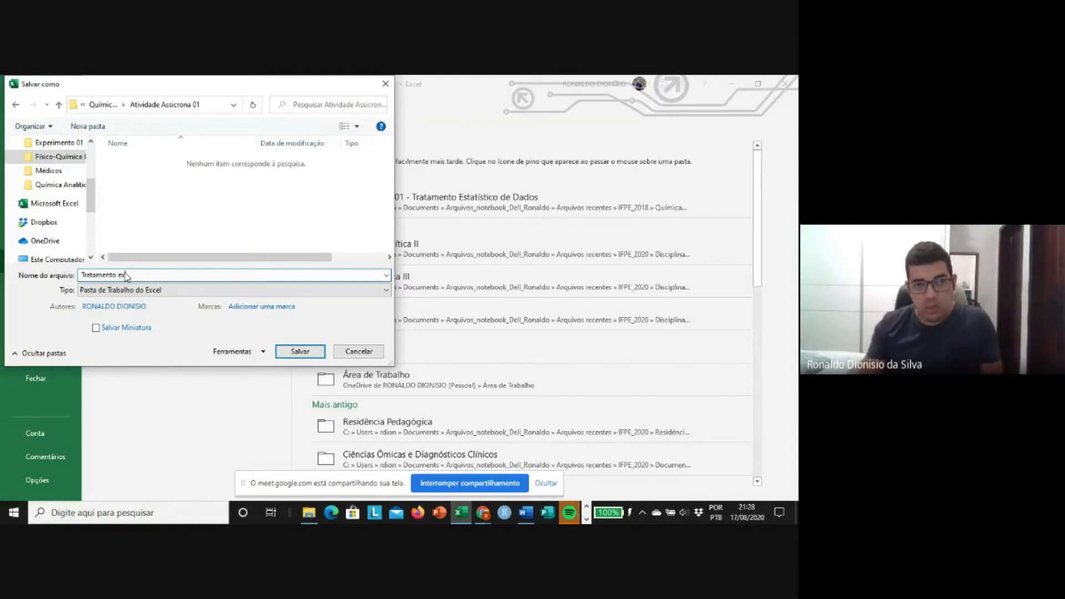
{"action": "type", "text": "statistico"}
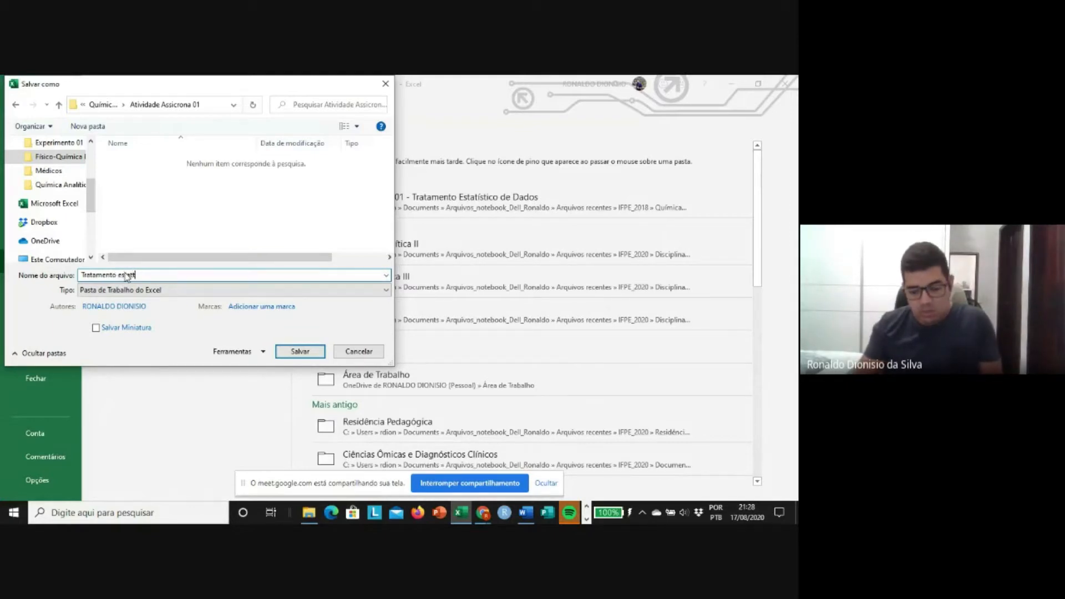
{"action": "key", "text": "BackSpace"}
{"action": "key", "text": "BackSpace"}
{"action": "key", "text": "BackSpace"}
{"action": "key", "text": "BackSpace"}
{"action": "key", "text": "BackSpace"}
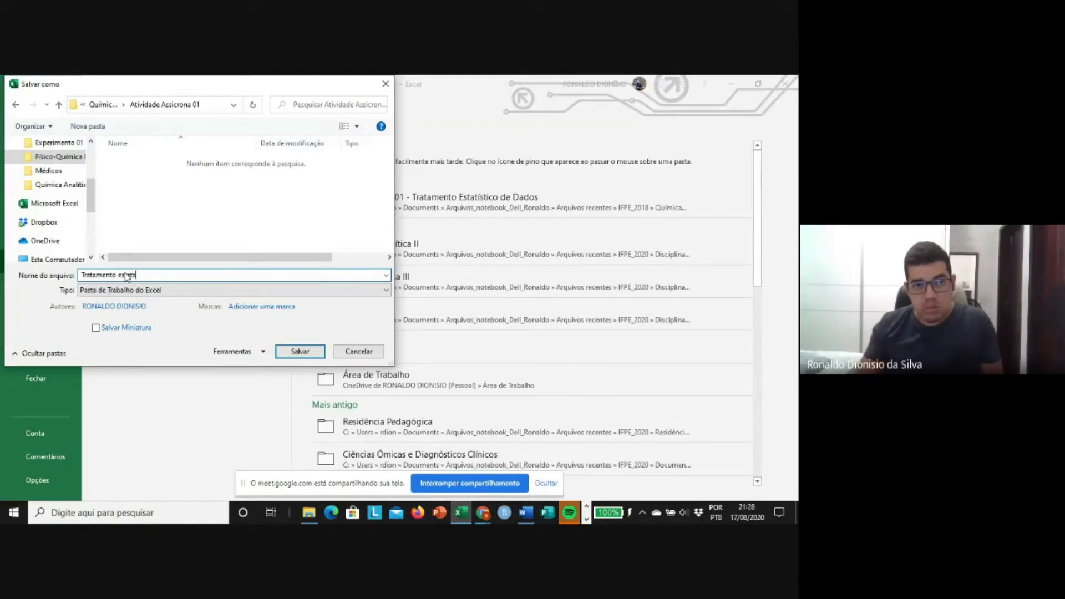
{"action": "type", "text": "íst"}
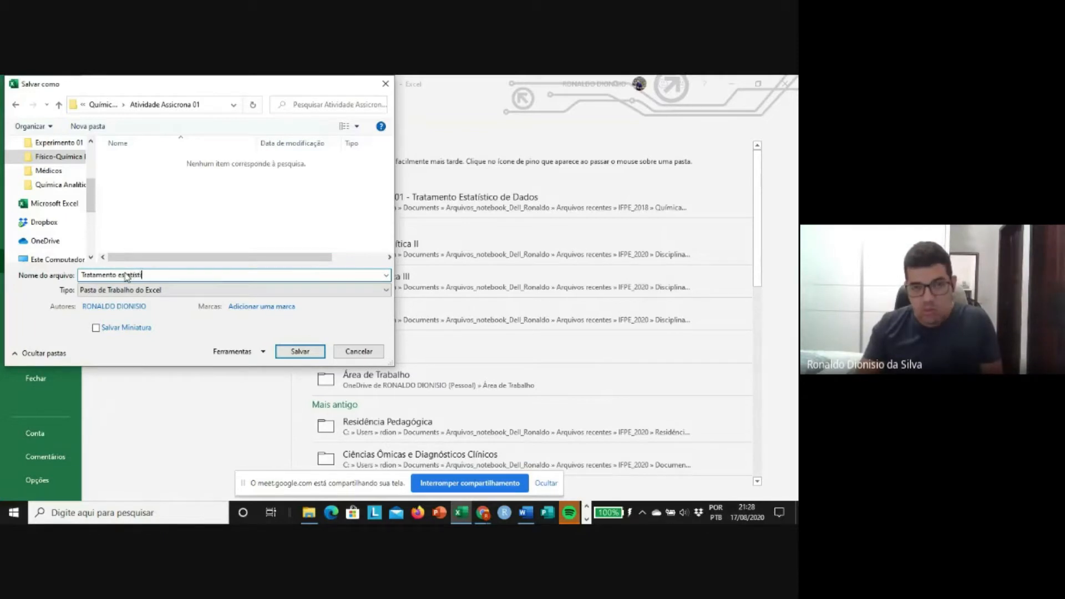
{"action": "type", "text": "ico de dad"}
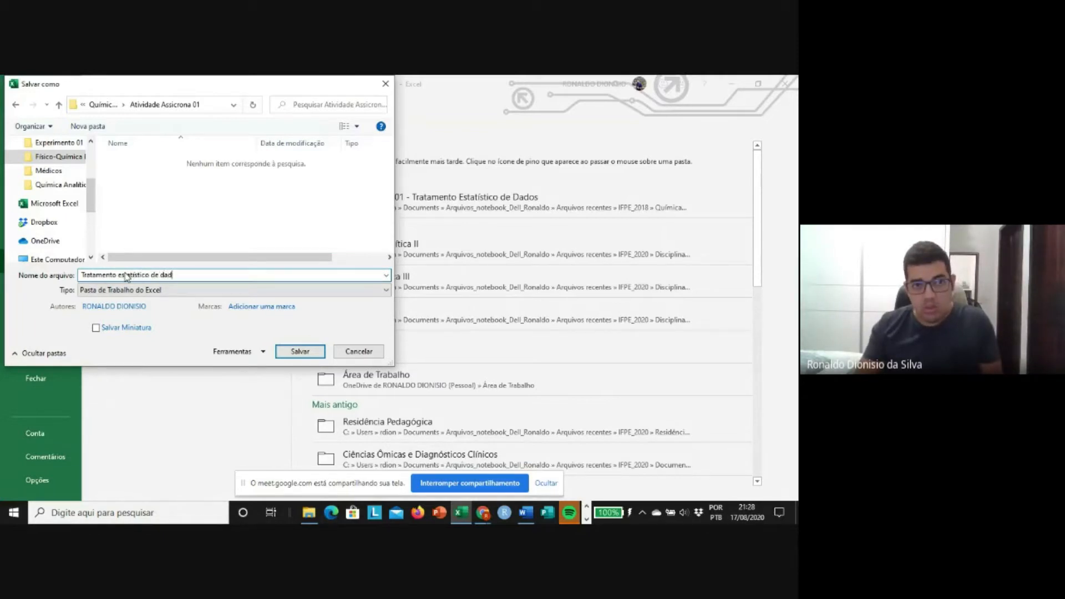
{"action": "type", "text": "os_2020"}
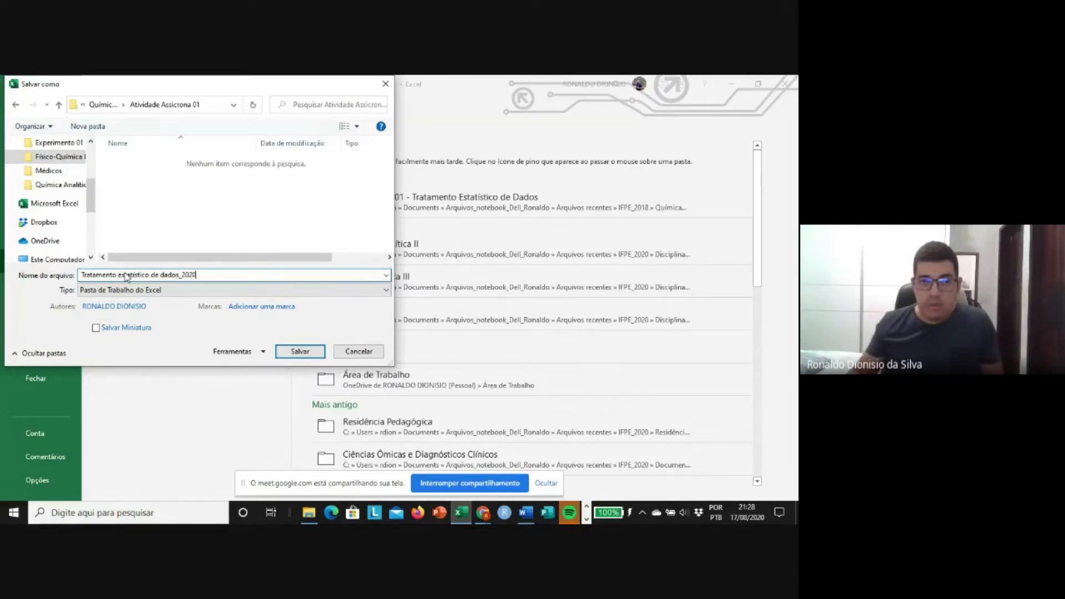
{"action": "type", "text": "_1"}
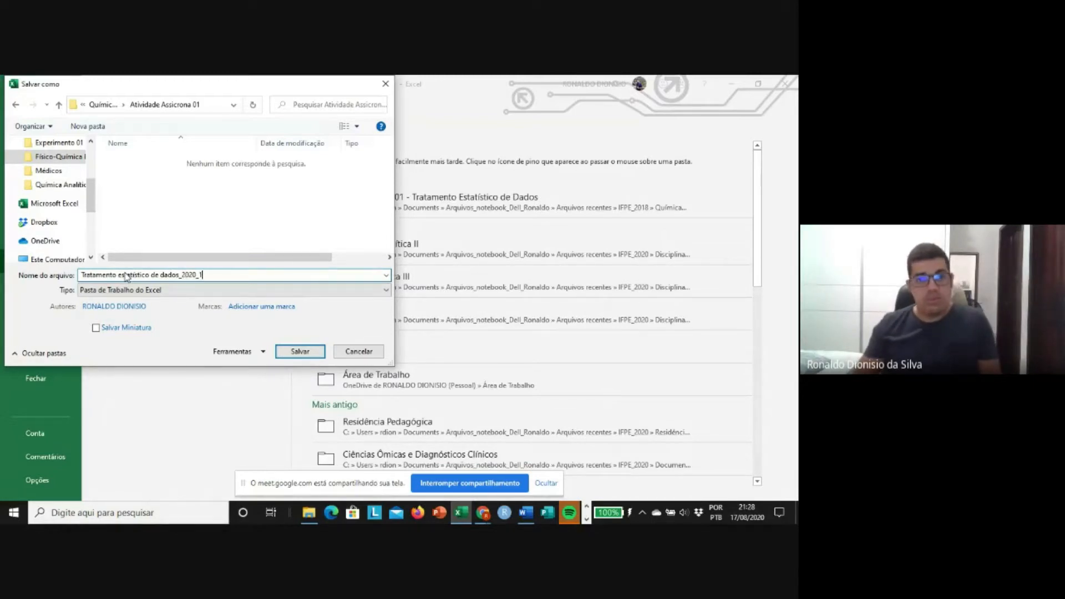
{"action": "key", "text": "Return"}
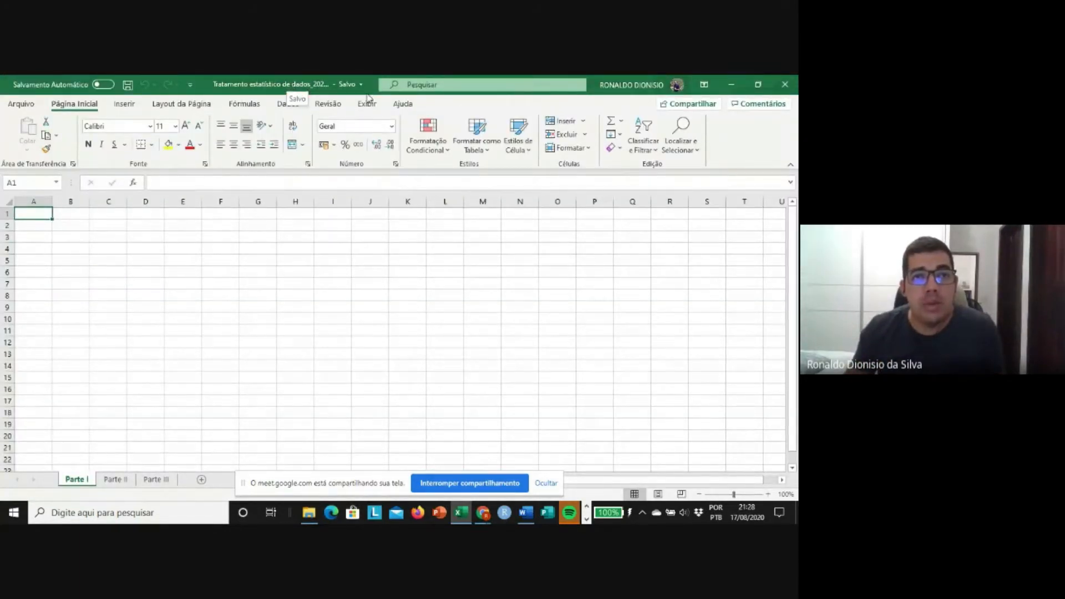
{"action": "left_click", "coordinate": [24, 104]}
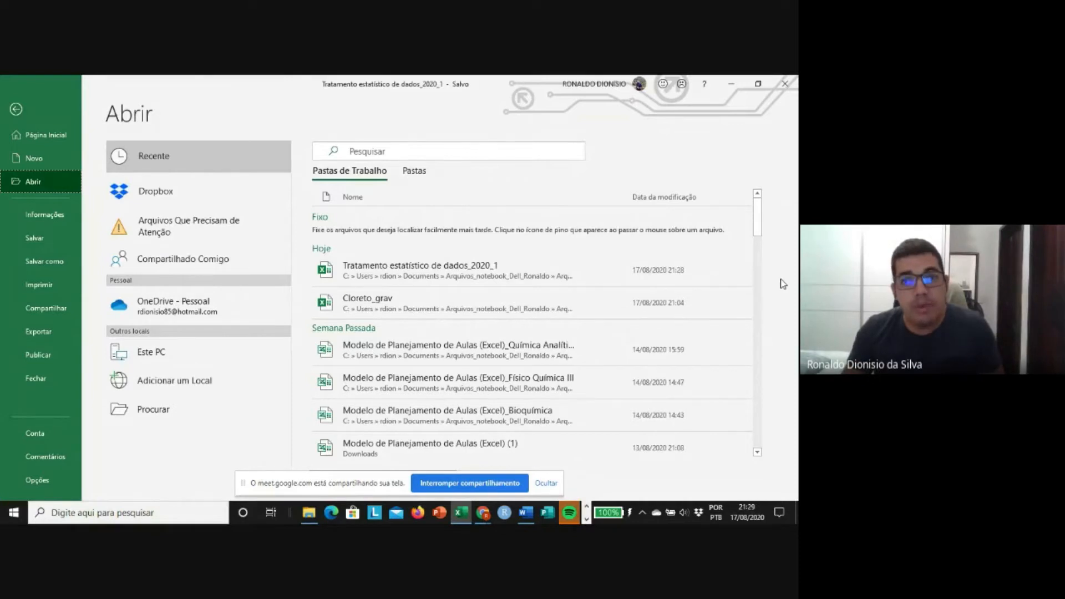
{"action": "key", "text": "Escape"}
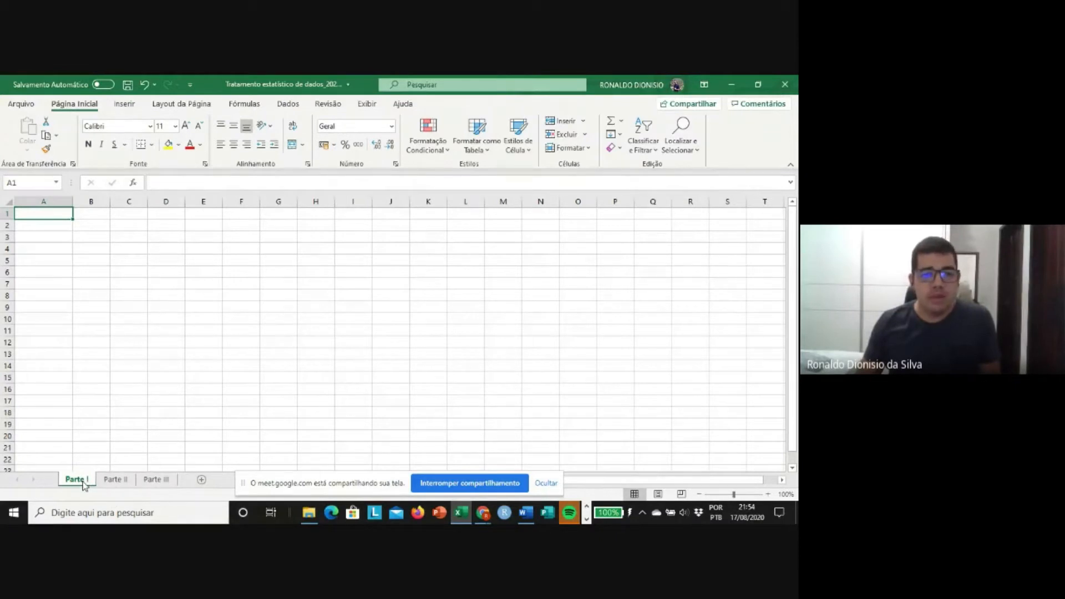
Add a new worksheet after Parte I and rename the Parte I sheet as Parte I.1.
{"action": "left_click", "coordinate": [202, 480]}
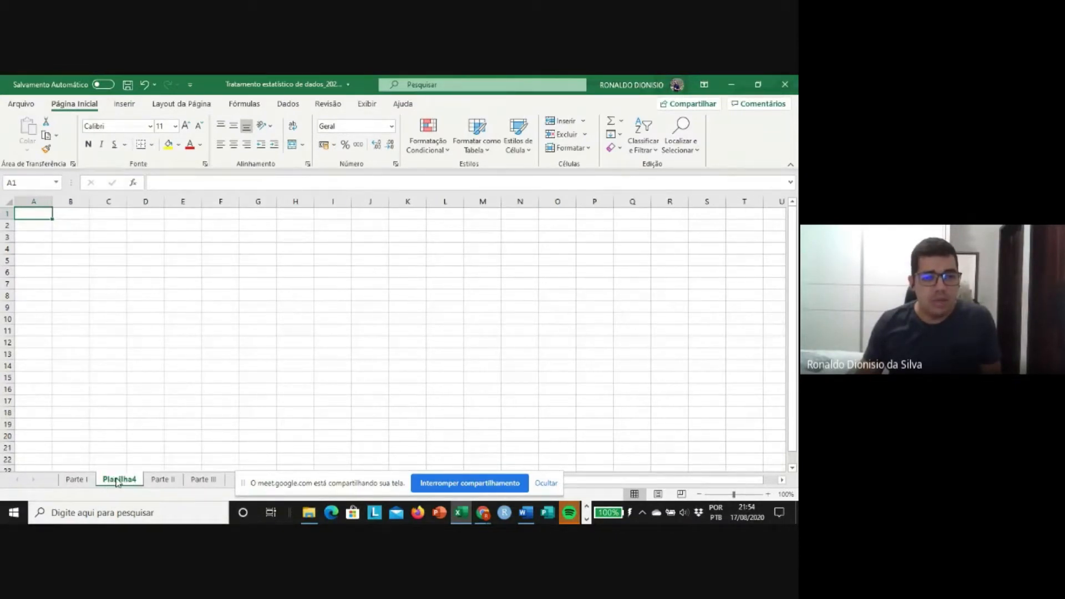
{"action": "double_click", "coordinate": [86, 482]}
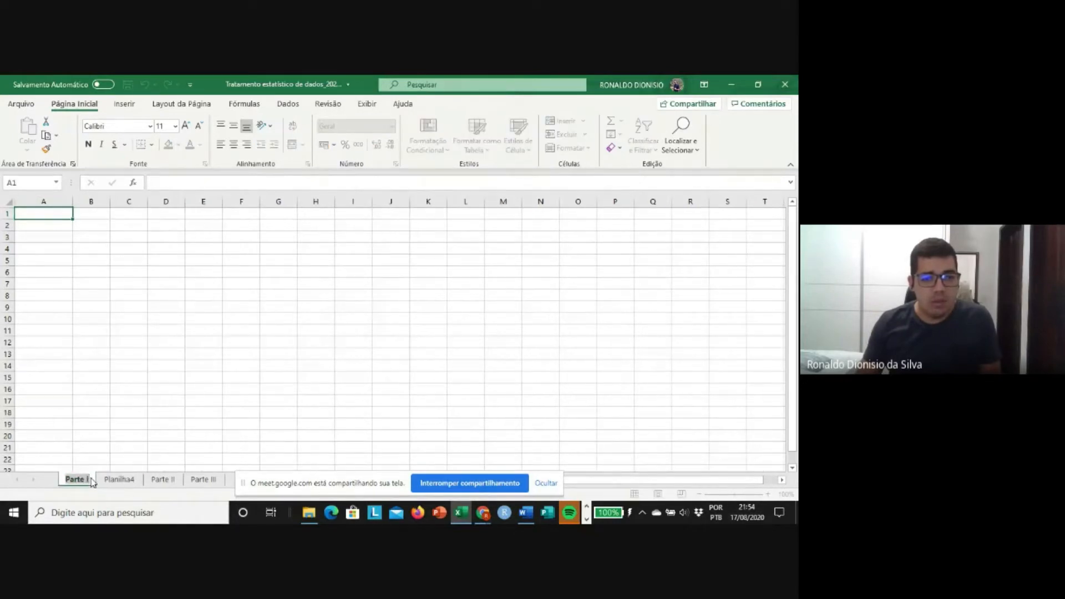
{"action": "left_click", "coordinate": [115, 485]}
{"action": "double_click", "coordinate": [88, 481]}
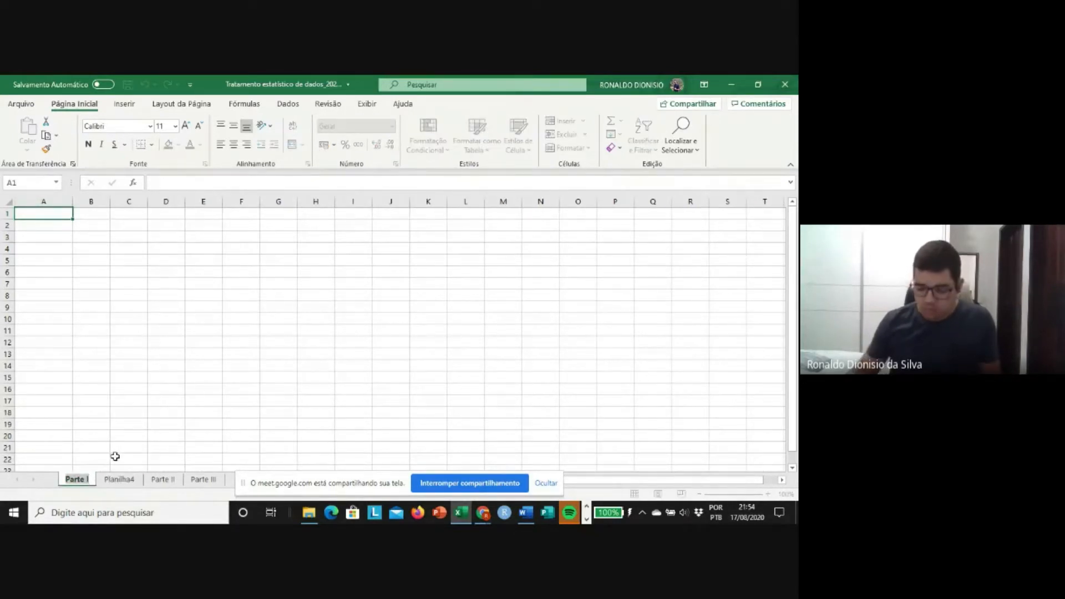
{"action": "key", "text": "End"}
{"action": "type", "text": ".1"}
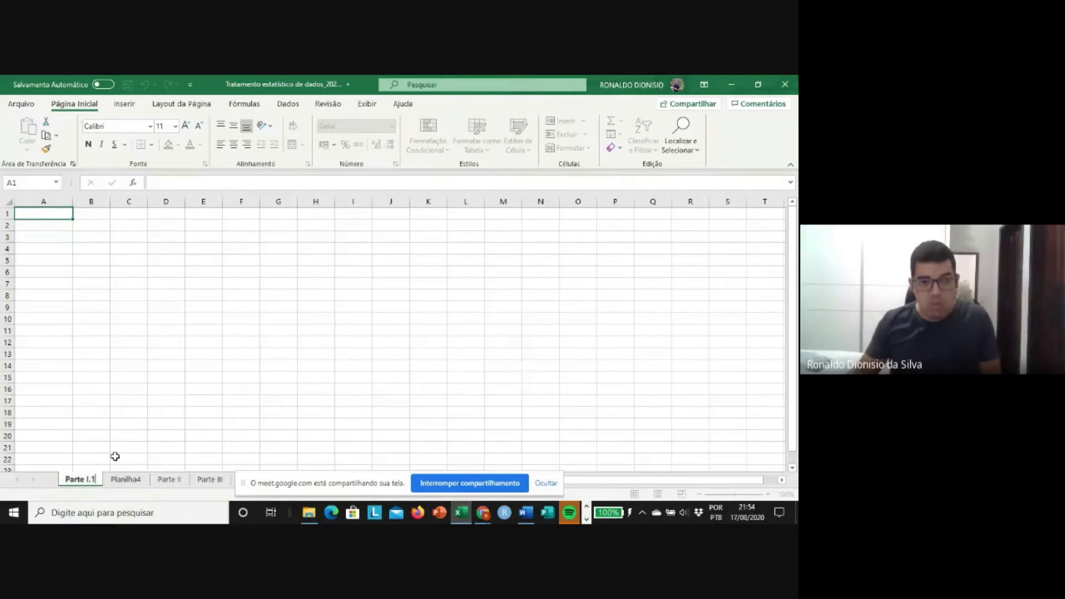
{"action": "key", "text": "Return"}
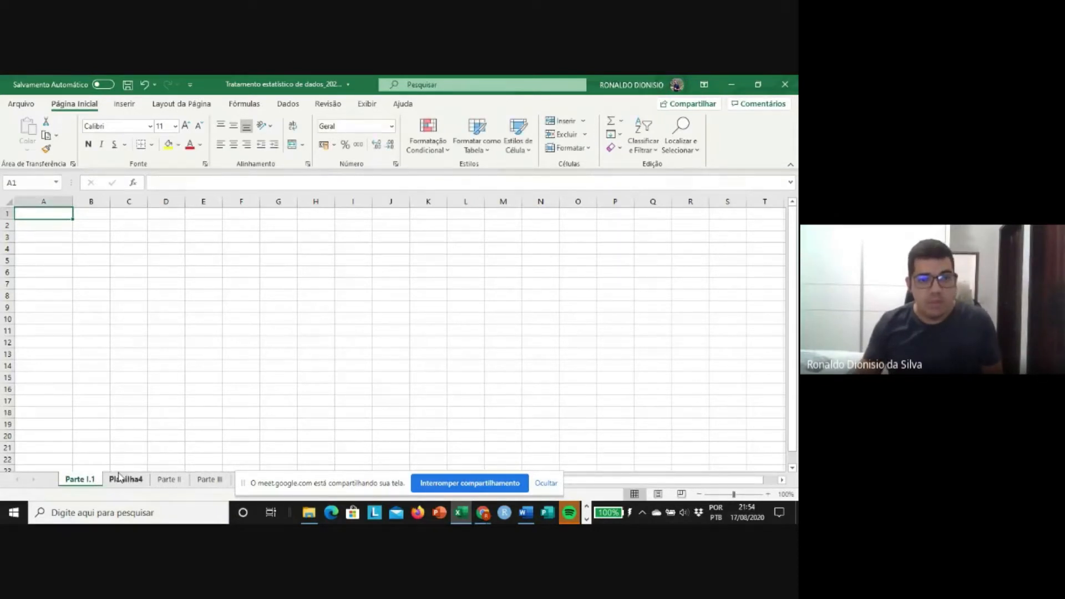
Rename the newly added Planilha4 worksheet as Parte I.2.
{"action": "double_click", "coordinate": [127, 480]}
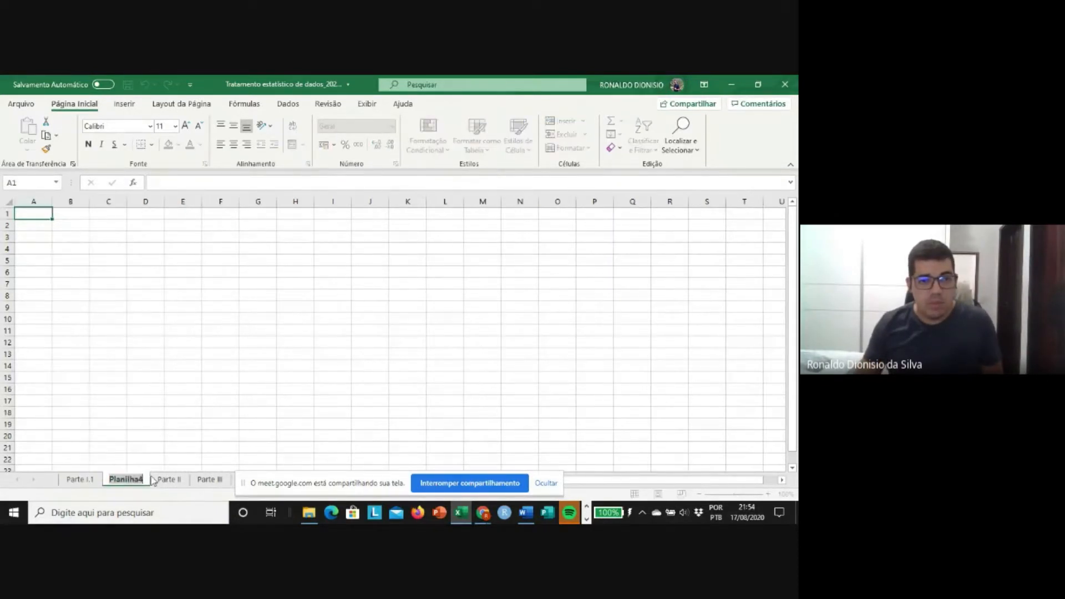
{"action": "left_click", "coordinate": [146, 478]}
{"action": "double_click", "coordinate": [144, 478]}
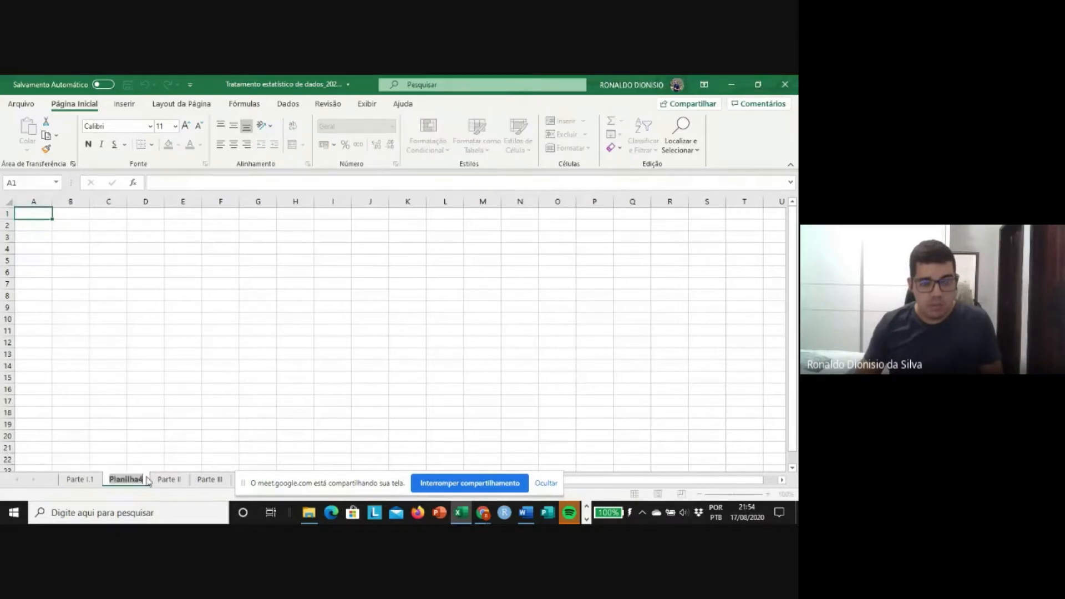
{"action": "type", "text": "parte"}
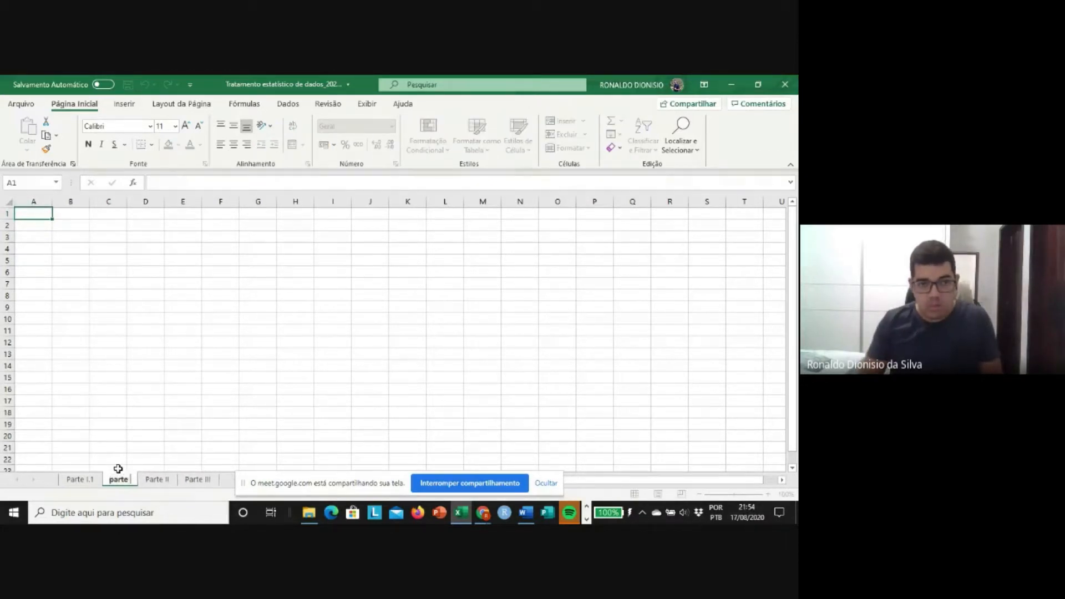
{"action": "key", "text": "BackSpace"}
{"action": "key", "text": "BackSpace"}
{"action": "key", "text": "BackSpace"}
{"action": "key", "text": "BackSpace"}
{"action": "type", "text": "Pa"}
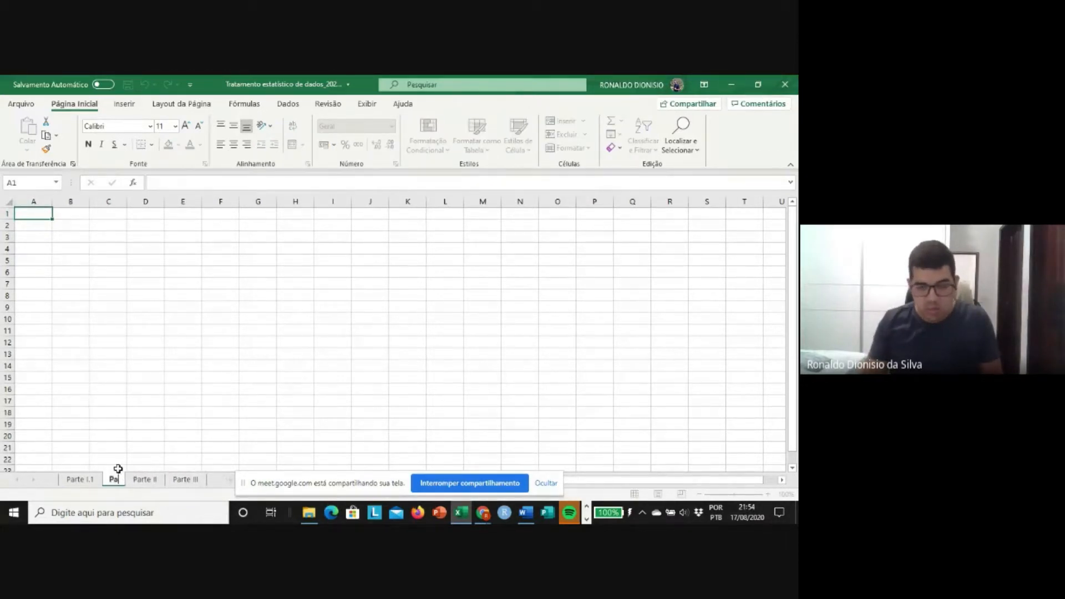
{"action": "type", "text": "rte I.2"}
{"action": "key", "text": "Return"}
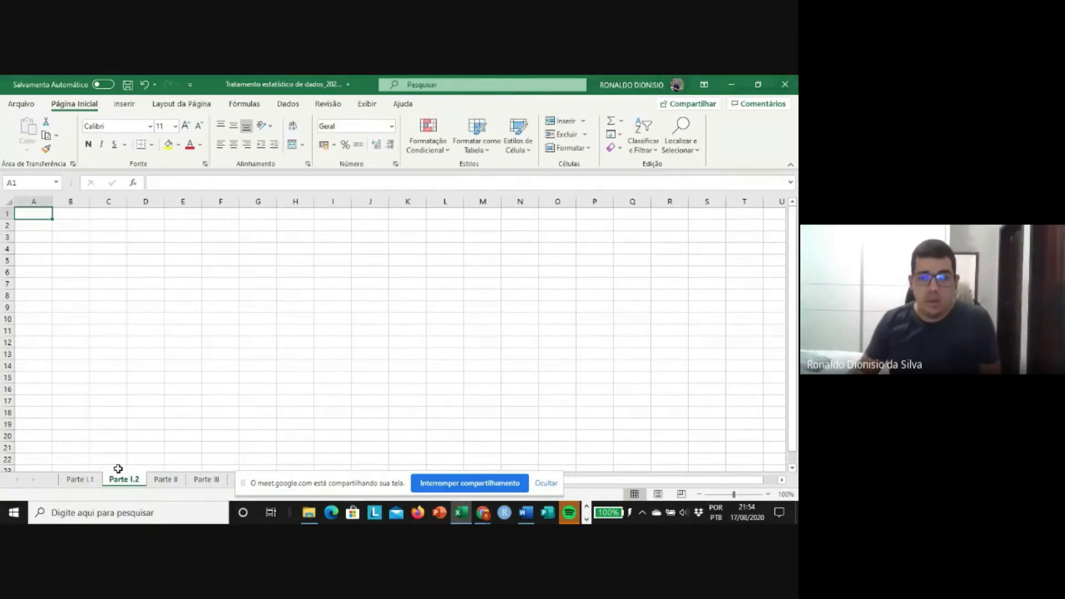
Return to the Parte I.1 sheet and go through individual cells such as A1, A2 and B3, ending at D4.
{"action": "left_click", "coordinate": [80, 480]}
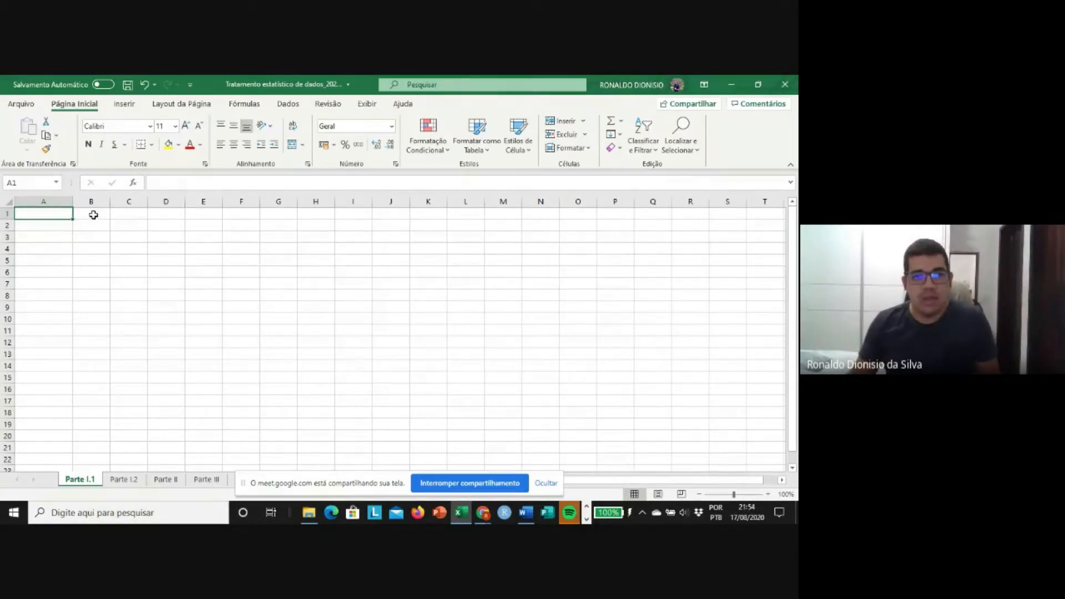
{"action": "left_click", "coordinate": [126, 215]}
{"action": "left_click", "coordinate": [153, 215]}
{"action": "left_click", "coordinate": [45, 214]}
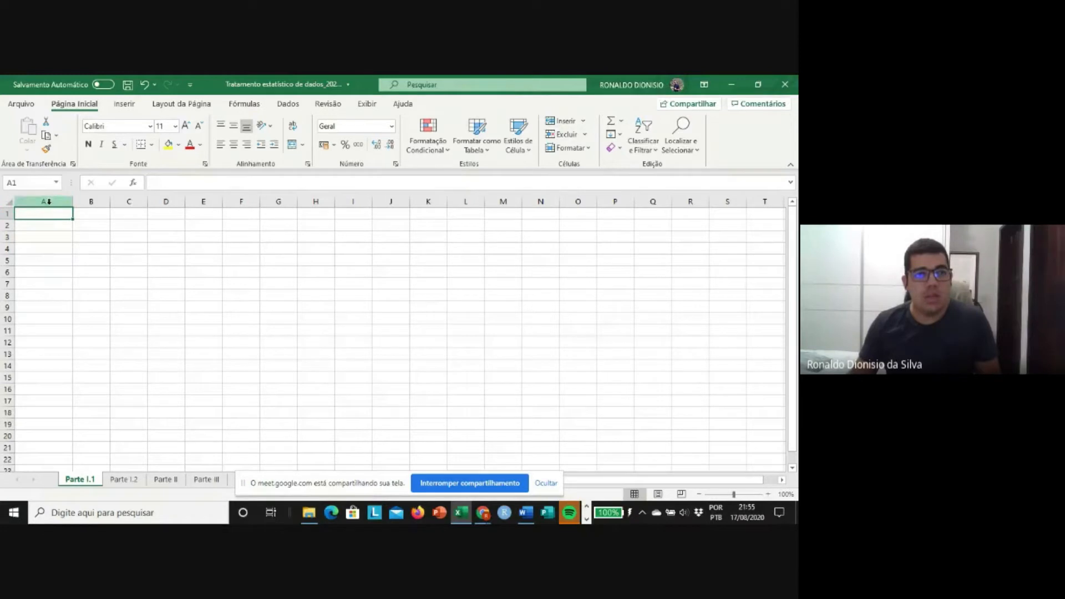
{"action": "left_click", "coordinate": [39, 226]}
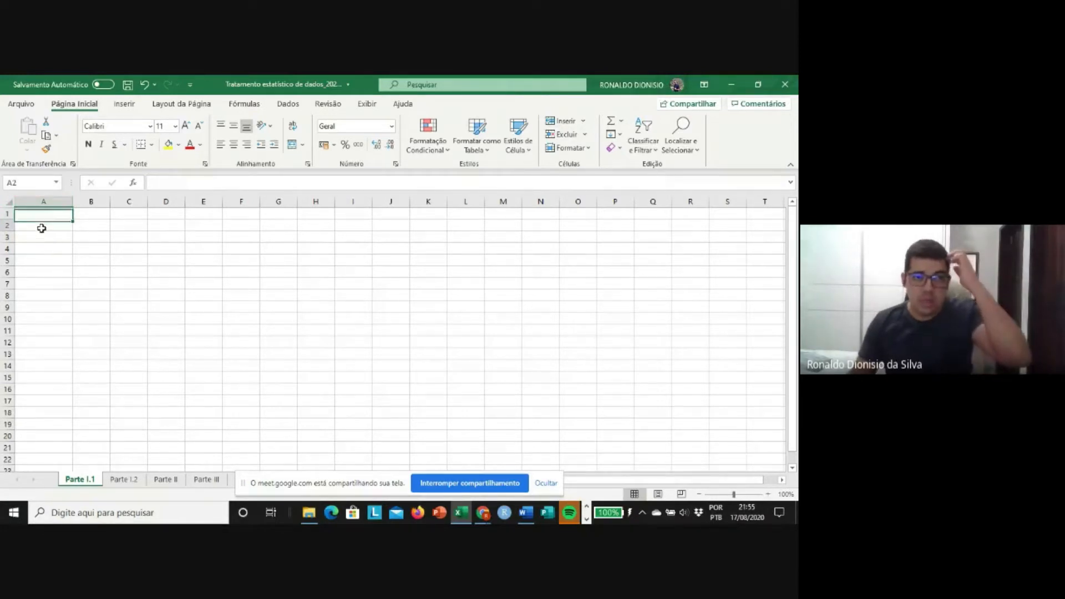
{"action": "left_click", "coordinate": [87, 233]}
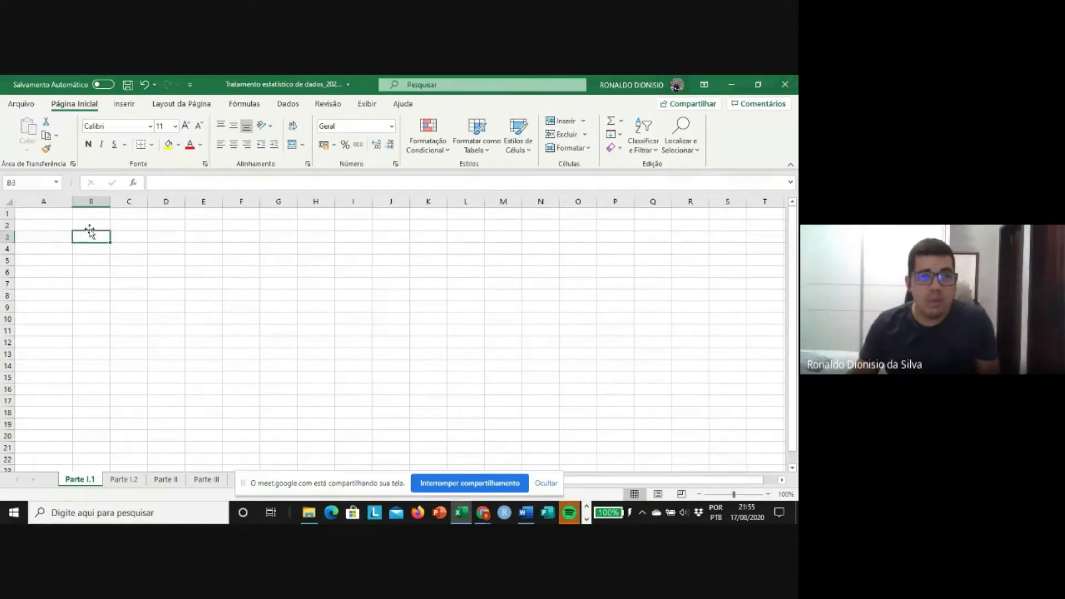
{"action": "left_click", "coordinate": [164, 252]}
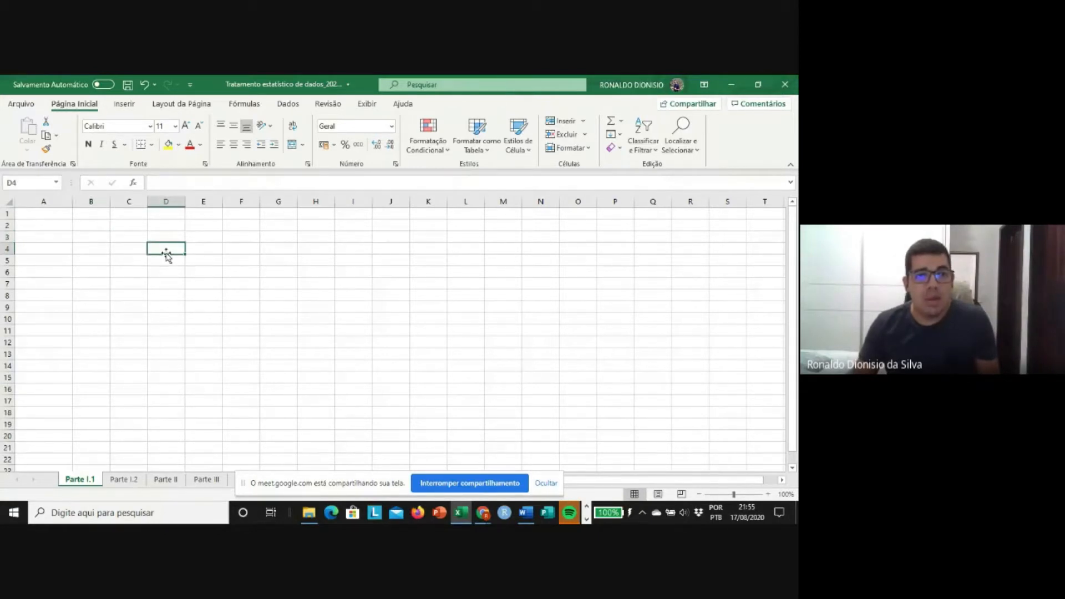
Widen column A, enter the label "Massa Molar do Ácido Nítrico" in A1 and fit the column width to the text.
{"action": "left_click", "coordinate": [125, 256]}
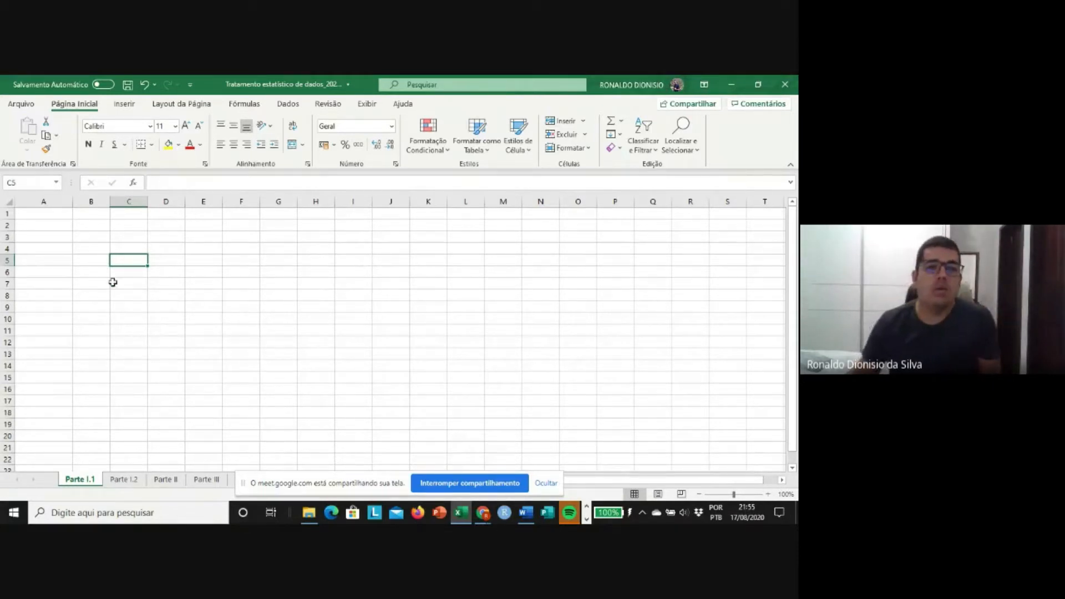
{"action": "left_click", "coordinate": [59, 213]}
{"action": "left_click_drag", "start_coordinate": [73, 201], "coordinate": [110, 198]}
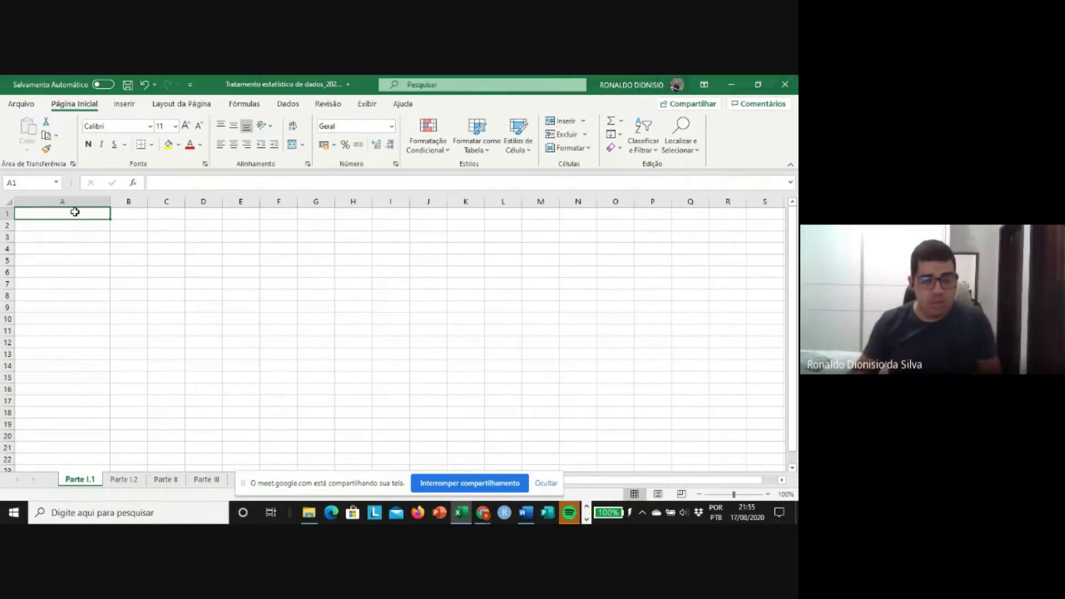
{"action": "type", "text": "Massa Molar do Ácido Nítrico"}
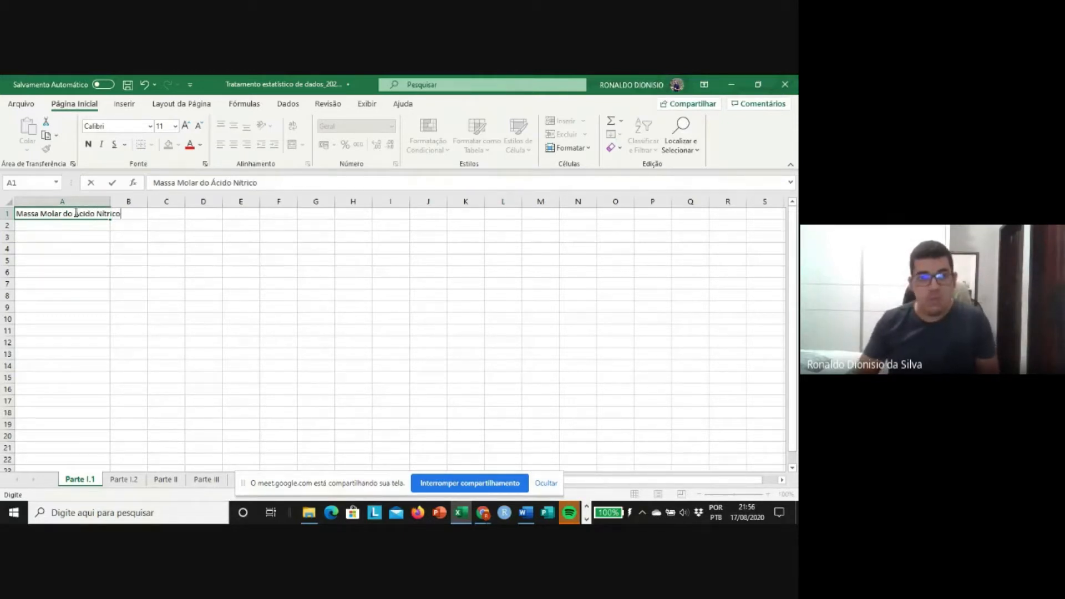
{"action": "key", "text": "Return"}
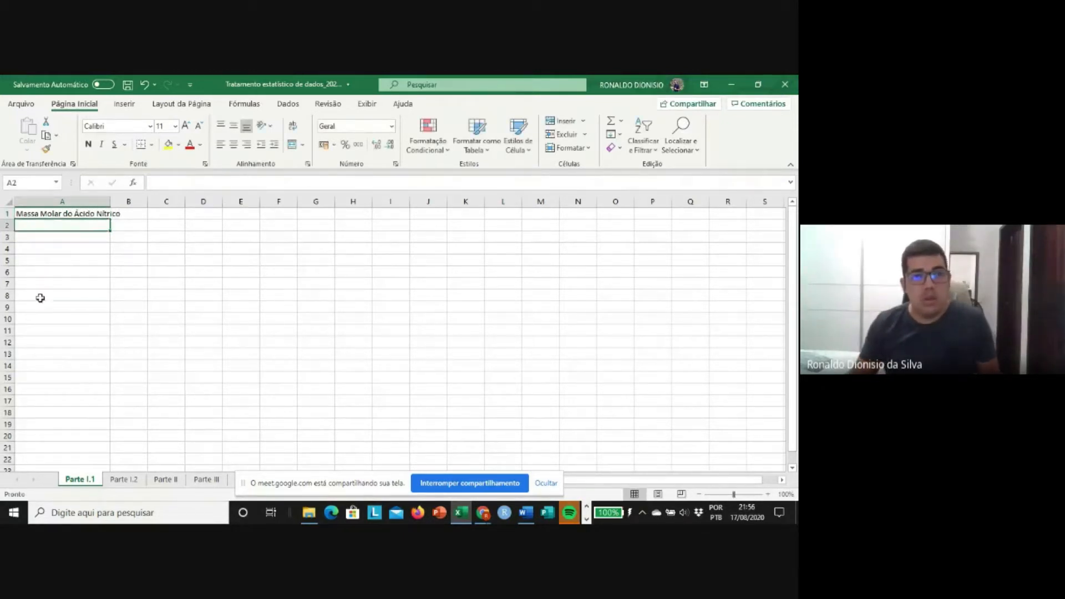
{"action": "double_click", "coordinate": [110, 202]}
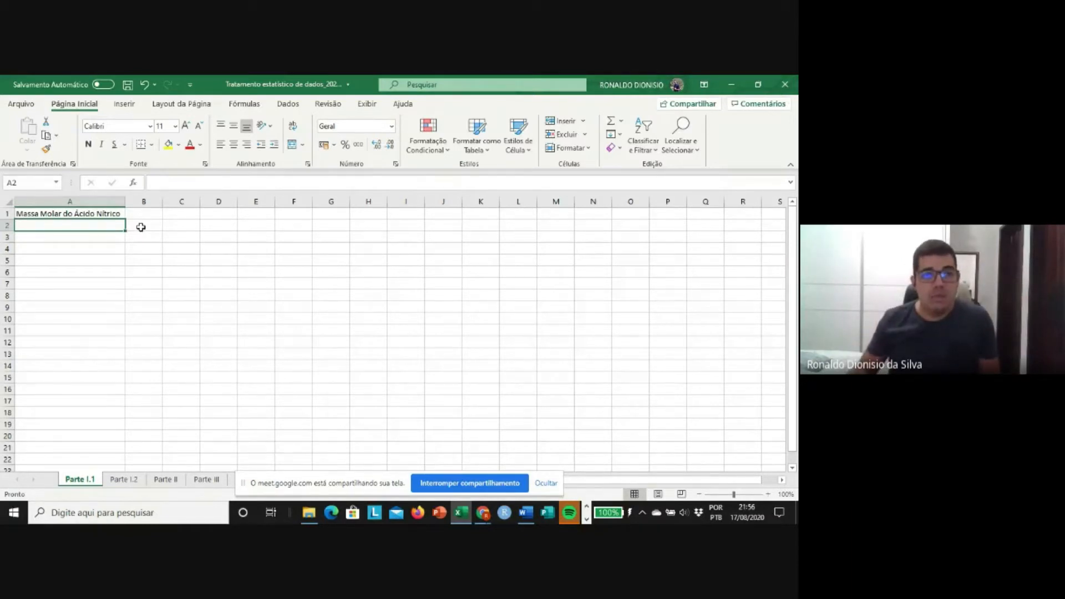
Enter the chemical formula HNO3 in cell B1, beside the nitric acid label.
{"action": "key", "text": "Right"}
{"action": "key", "text": "Up"}
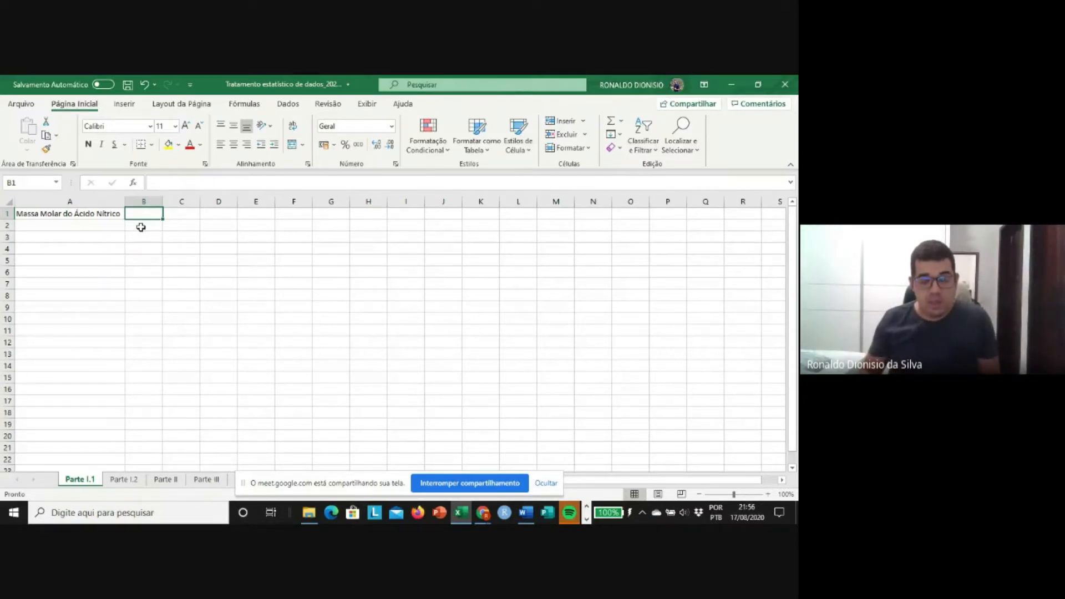
{"action": "type", "text": "H"}
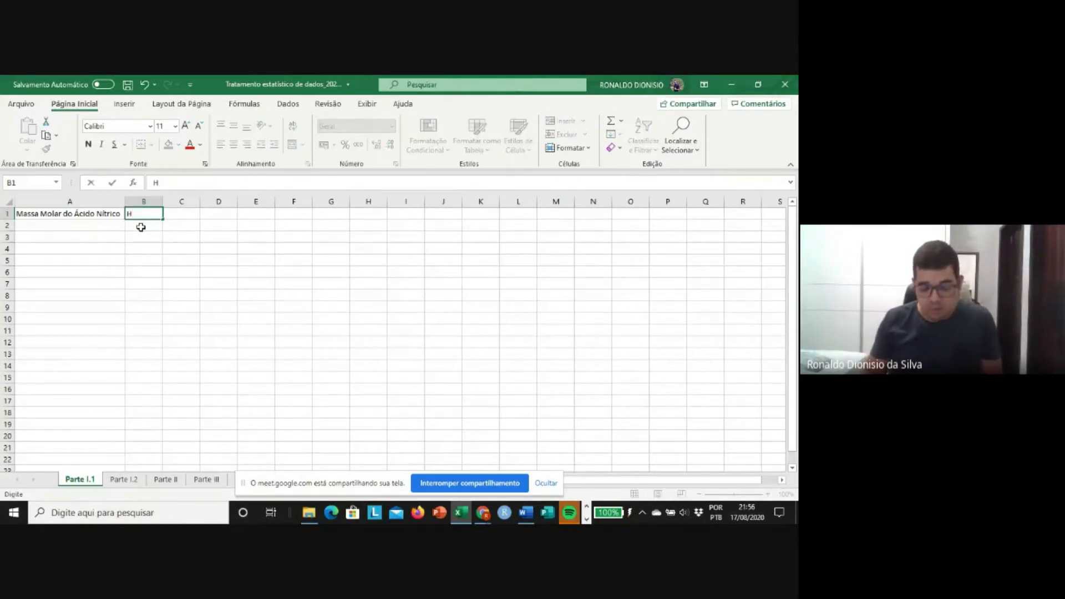
{"action": "type", "text": "NO3"}
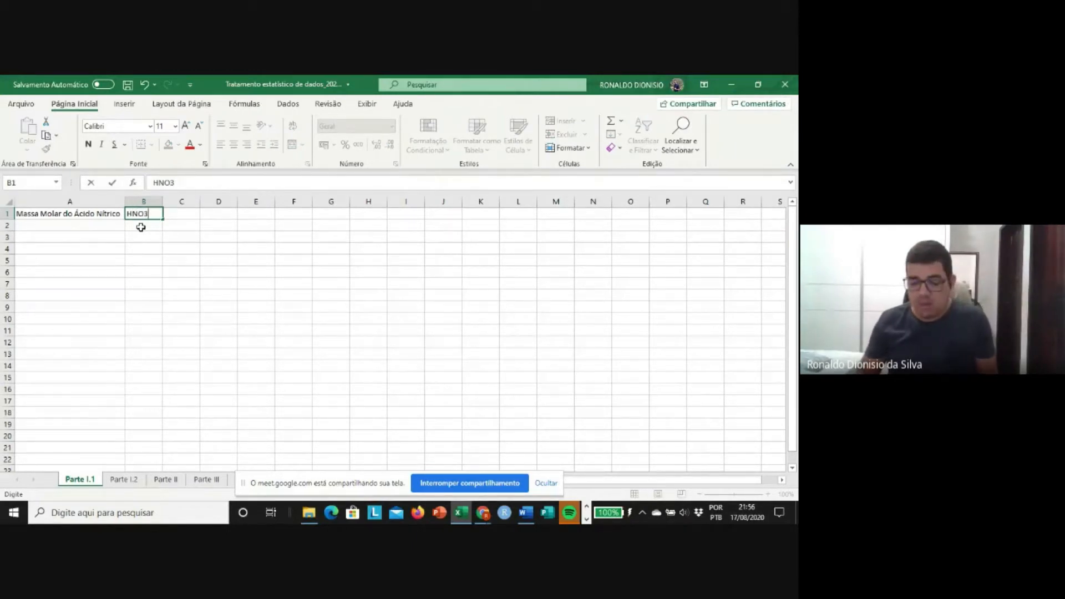
{"action": "key", "text": "Return"}
{"action": "key", "text": "Up"}
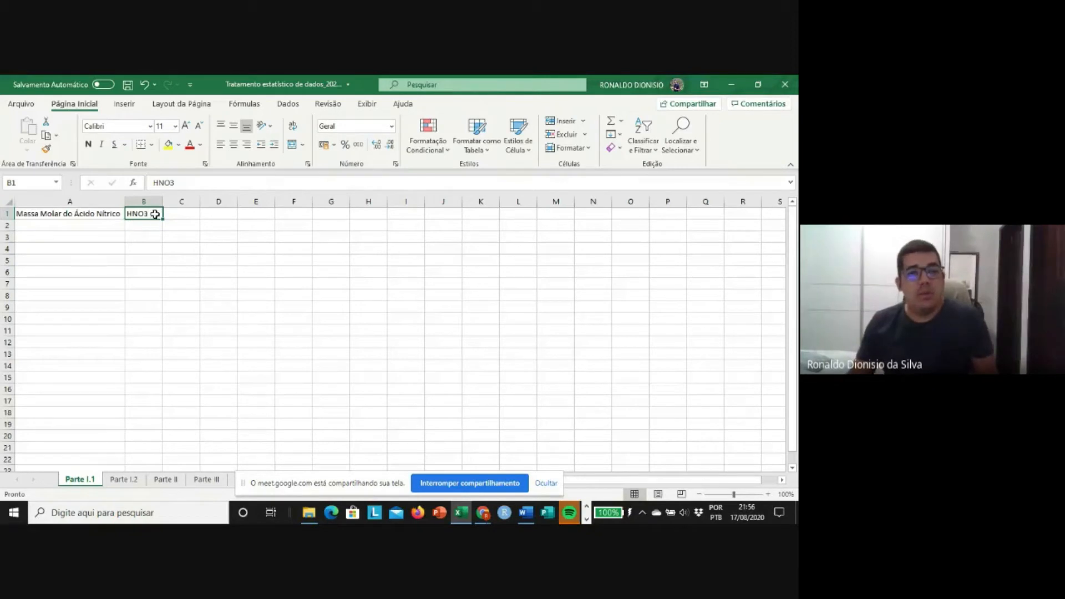
Compare the contents of cells A1 and B1 by selecting them alternately.
{"action": "left_click", "coordinate": [122, 214]}
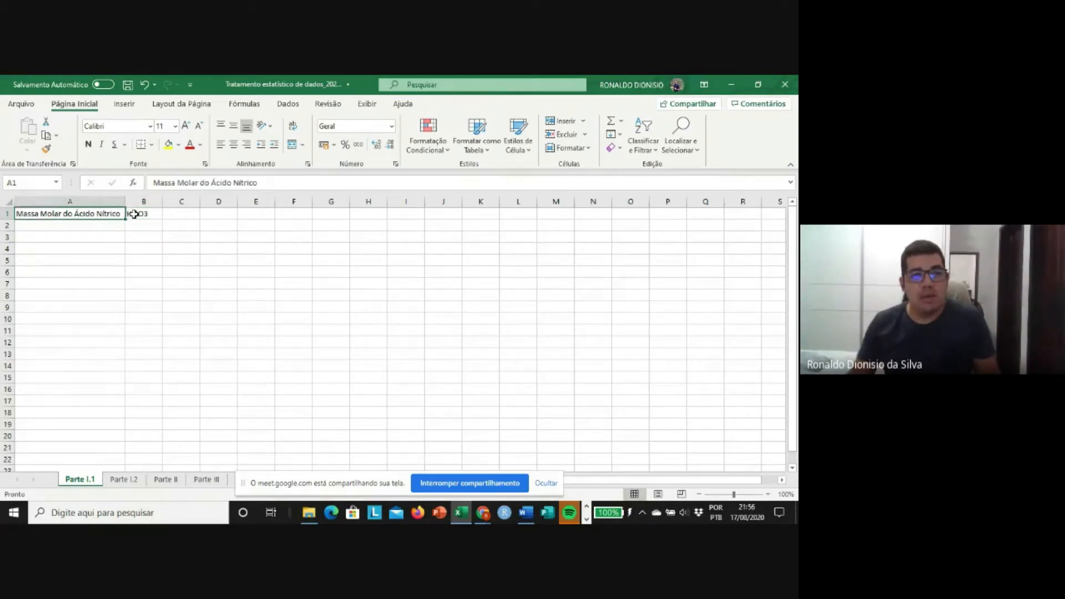
{"action": "left_click", "coordinate": [134, 214]}
{"action": "left_click", "coordinate": [109, 212]}
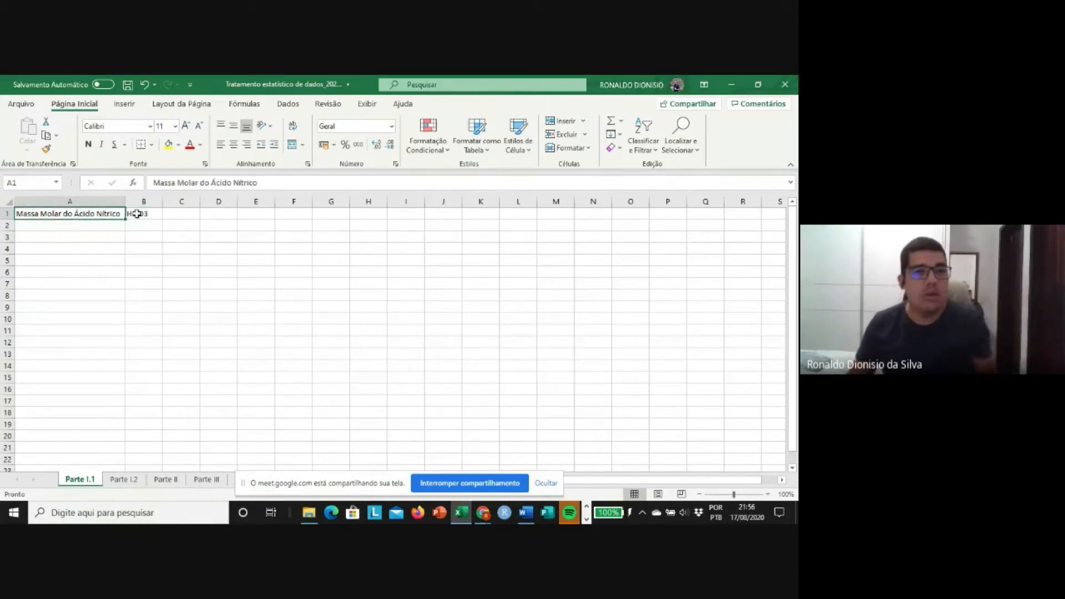
{"action": "left_click", "coordinate": [136, 214]}
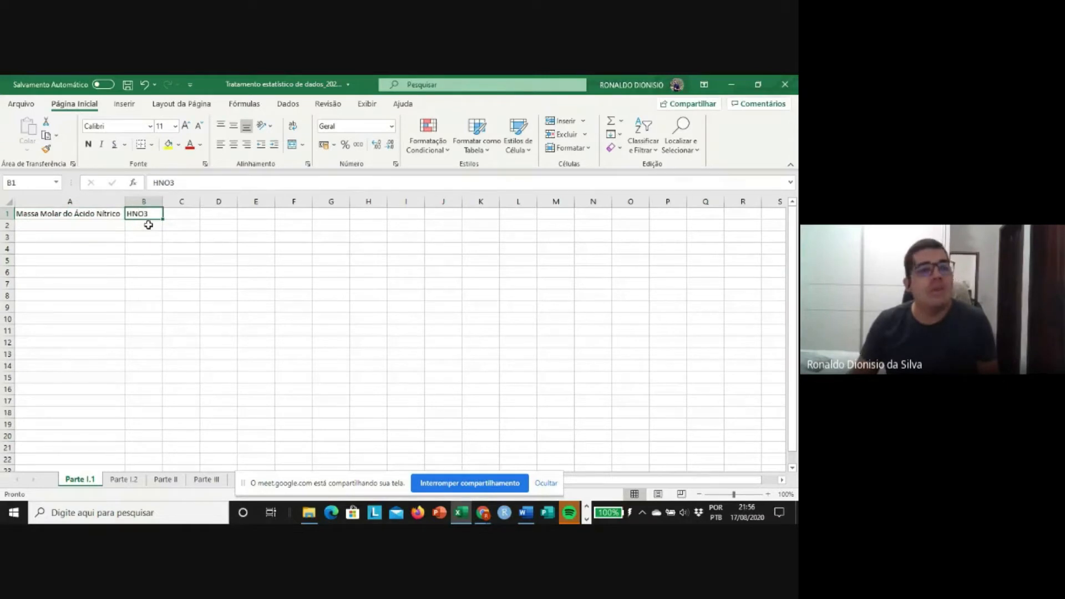
{"action": "left_click", "coordinate": [101, 217]}
{"action": "left_click", "coordinate": [132, 216]}
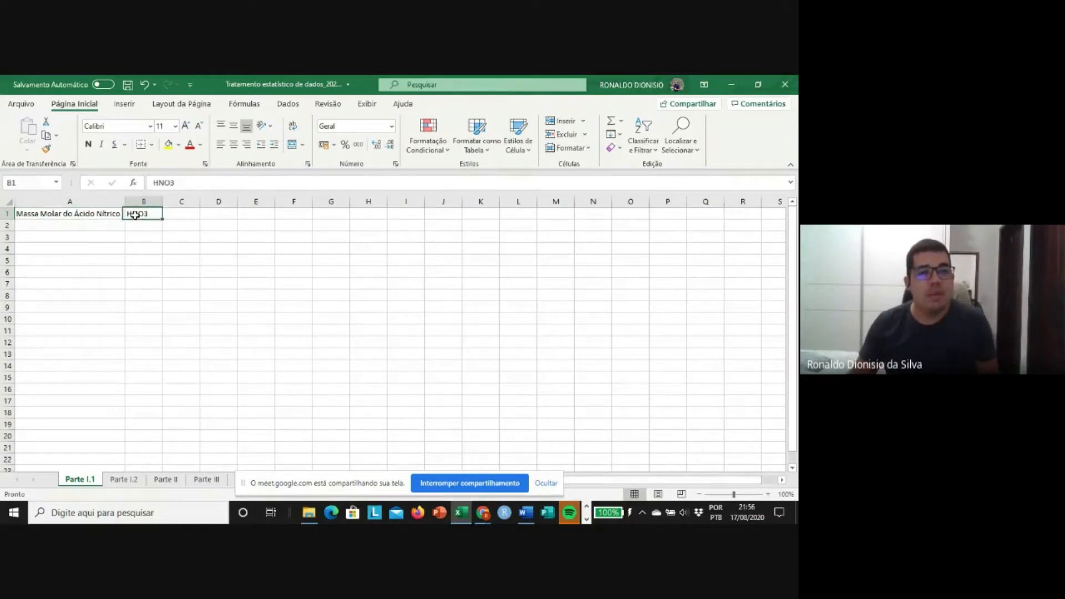
{"action": "left_click", "coordinate": [115, 215]}
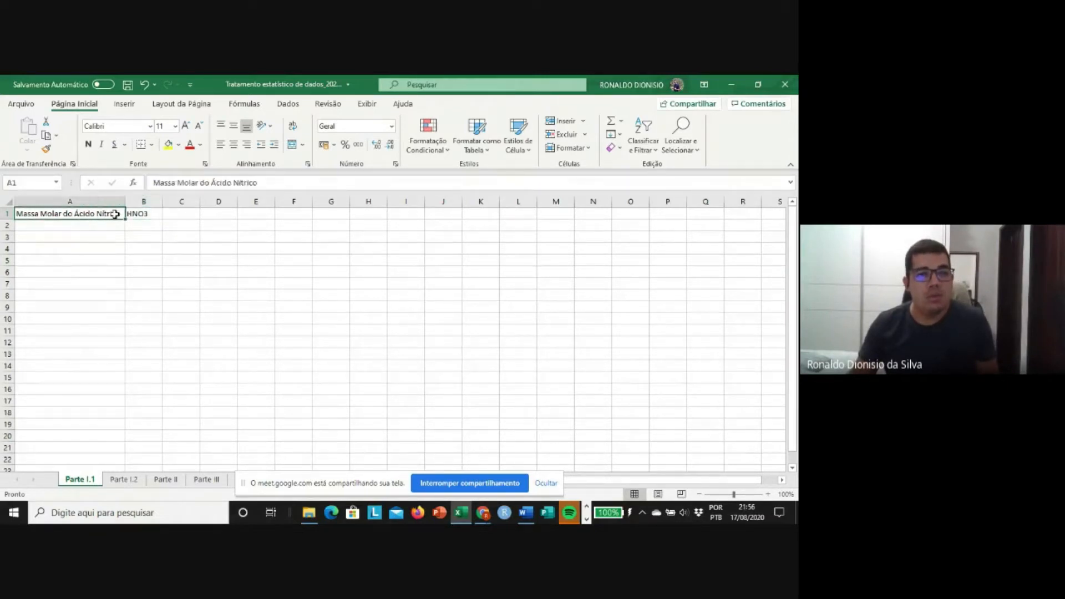
{"action": "left_click", "coordinate": [133, 214]}
{"action": "left_click", "coordinate": [114, 213]}
{"action": "left_click", "coordinate": [130, 214]}
{"action": "left_click", "coordinate": [114, 213]}
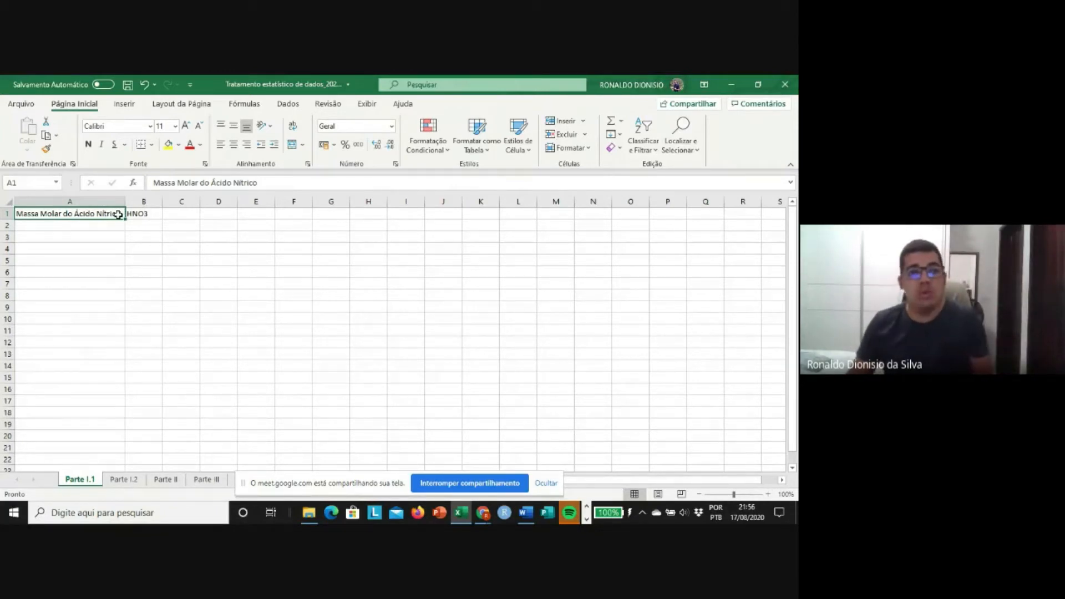
Append "(HNO3)" to the label in A1 and widen column A to fit the full text.
{"action": "double_click", "coordinate": [120, 213]}
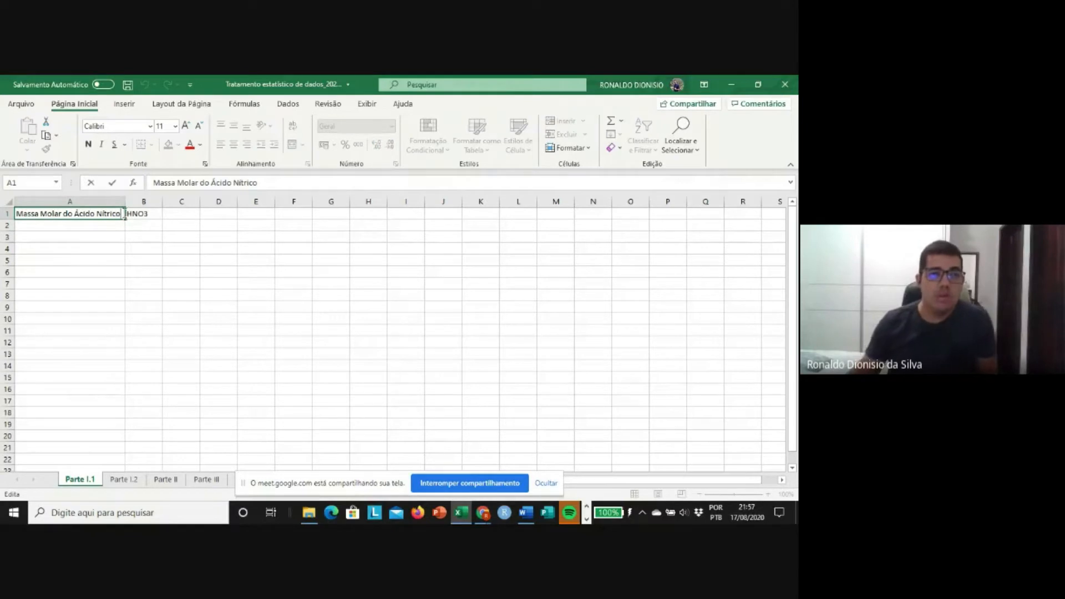
{"action": "type", "text": "("}
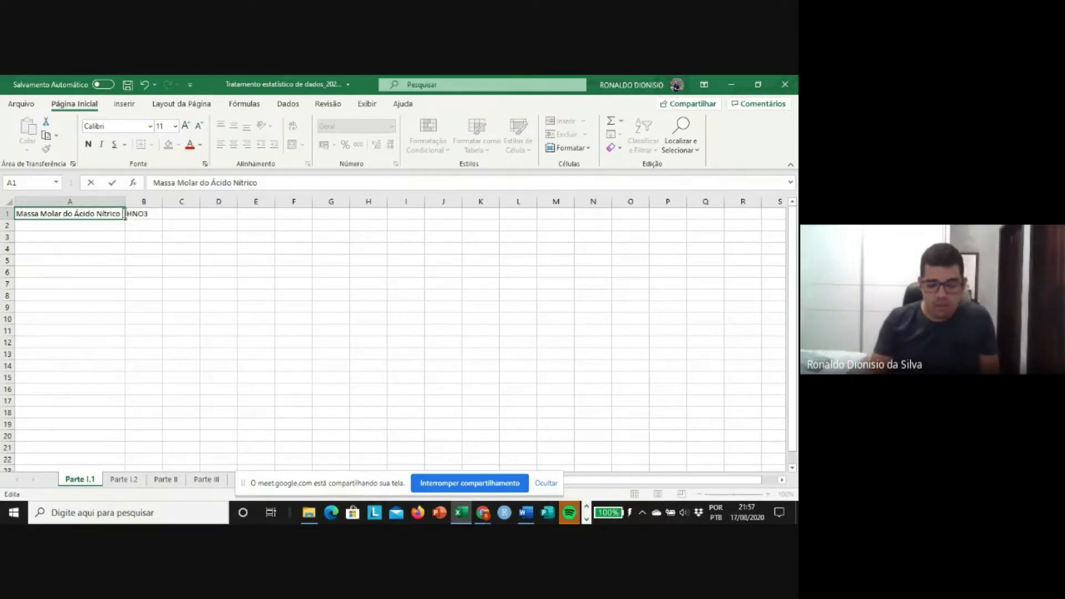
{"action": "type", "text": "H"}
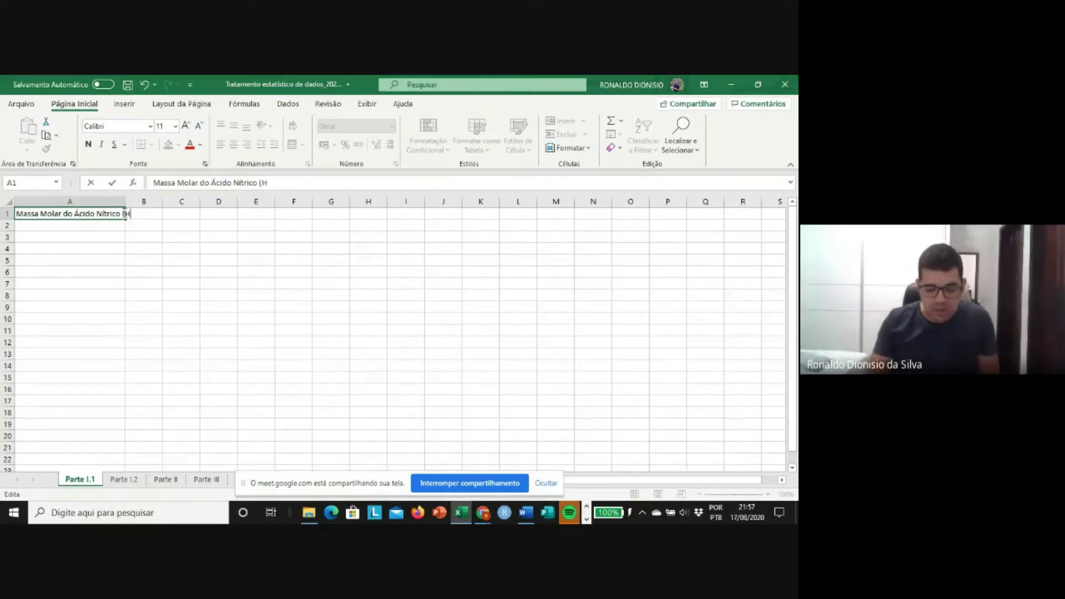
{"action": "type", "text": "NO3)"}
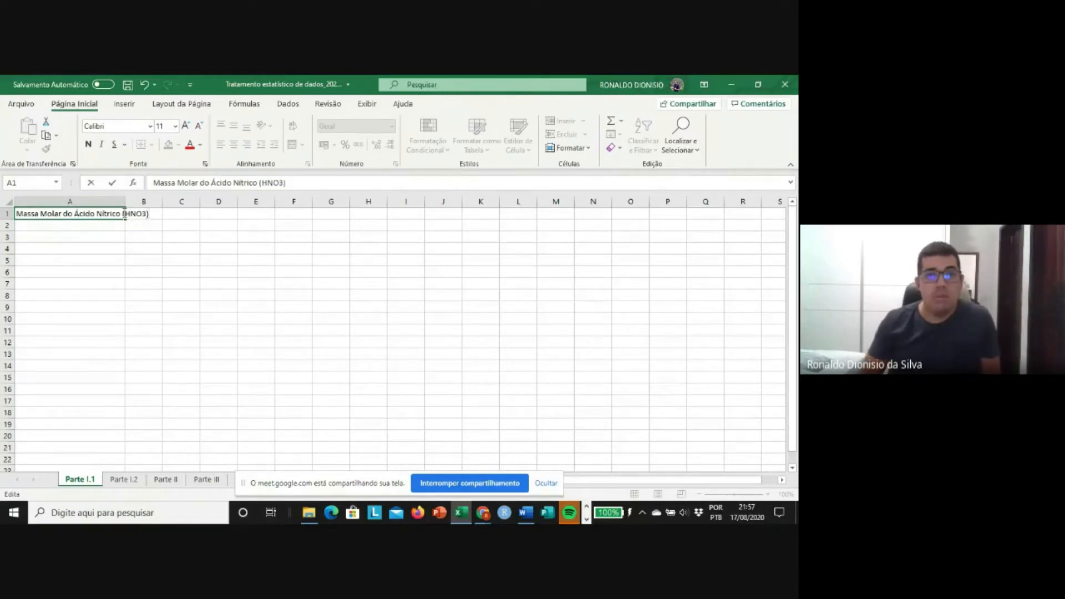
{"action": "key", "text": "Return"}
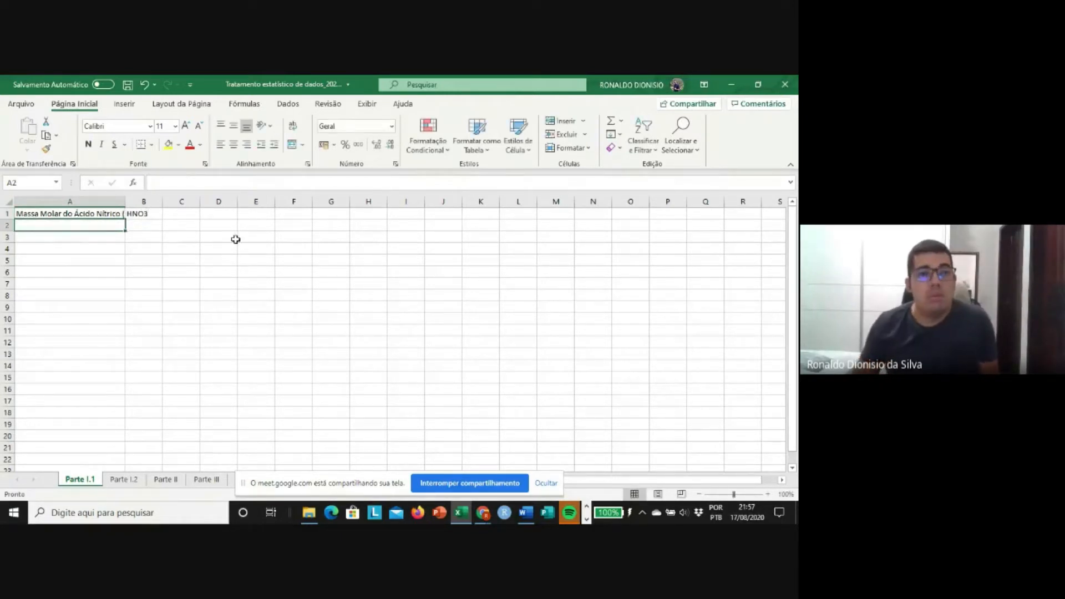
{"action": "left_click", "coordinate": [116, 213]}
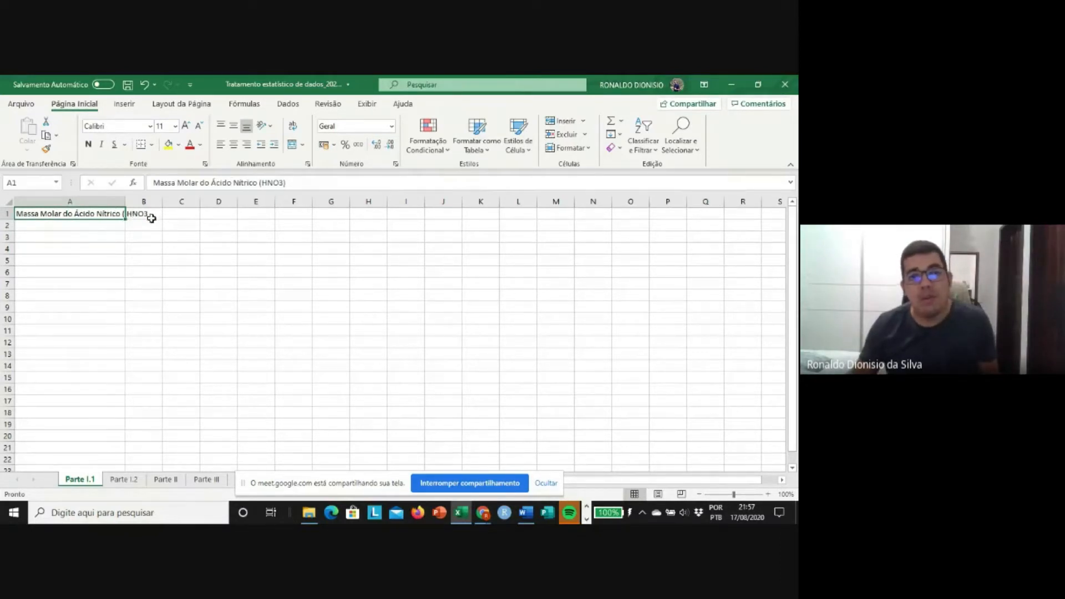
{"action": "left_click_drag", "start_coordinate": [125, 202], "coordinate": [155, 202]}
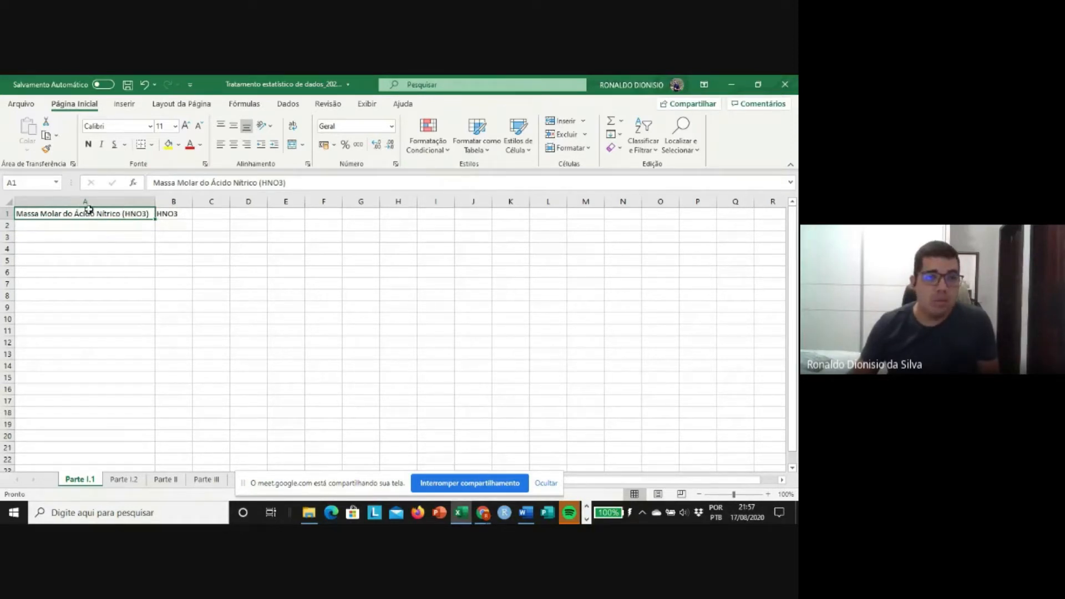
Clear the separate HNO3 entry from cell B1.
{"action": "left_click", "coordinate": [178, 212]}
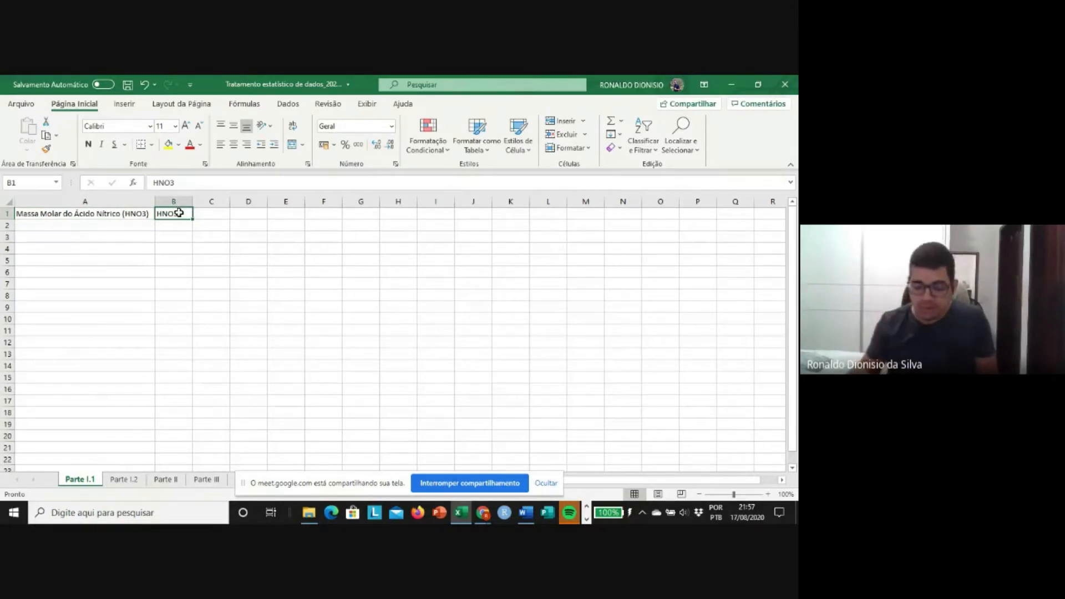
{"action": "key", "text": "Delete"}
Enter the label "Massa Molar do Hidrogênio" in cell A2.
{"action": "key", "text": "Down"}
{"action": "key", "text": "Left"}
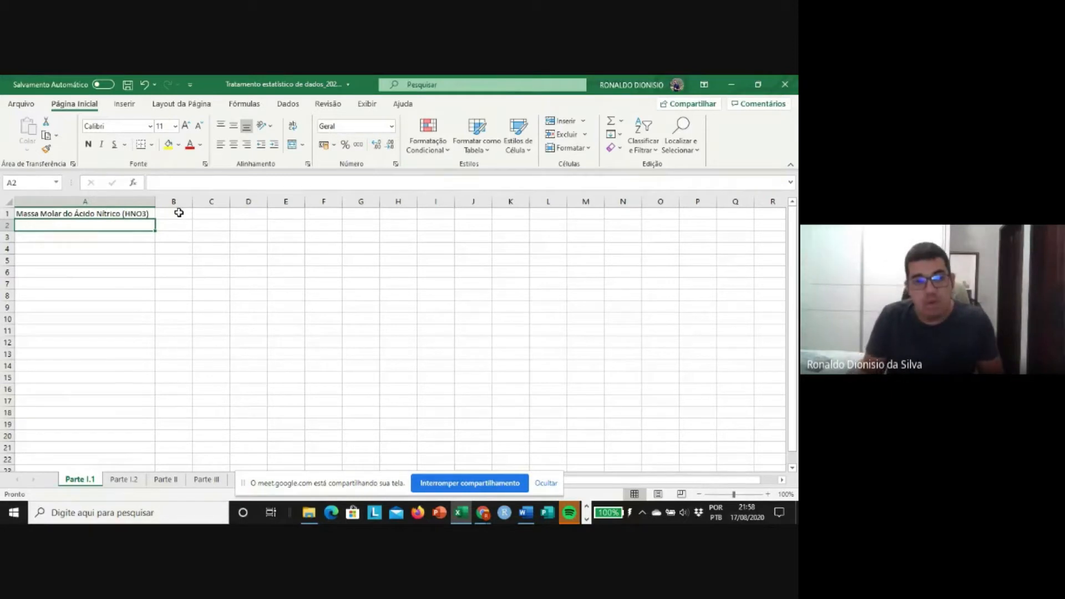
{"action": "type", "text": "M"}
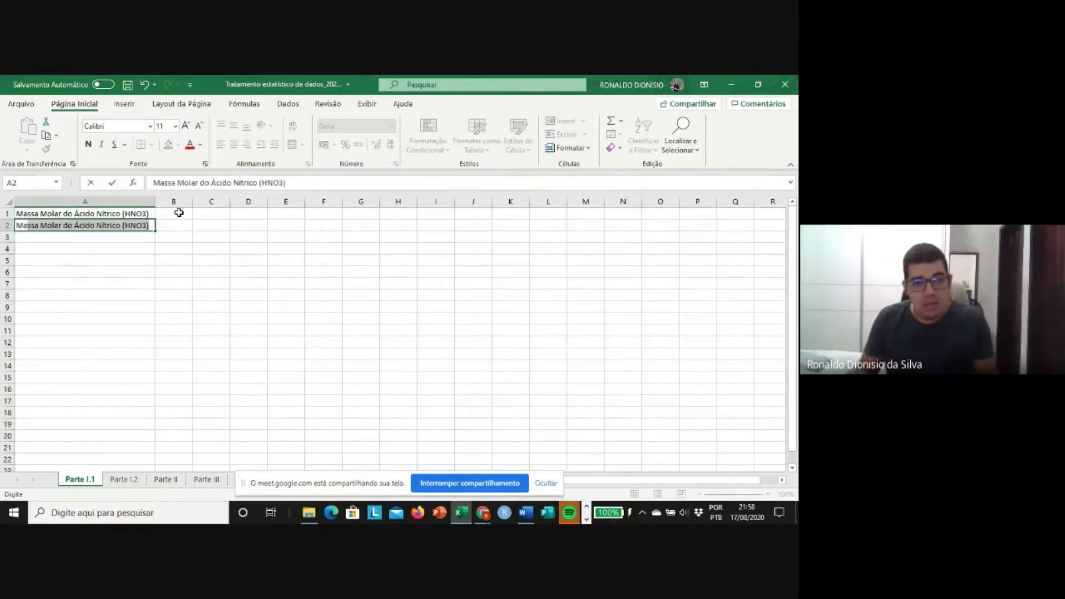
{"action": "type", "text": "assa "}
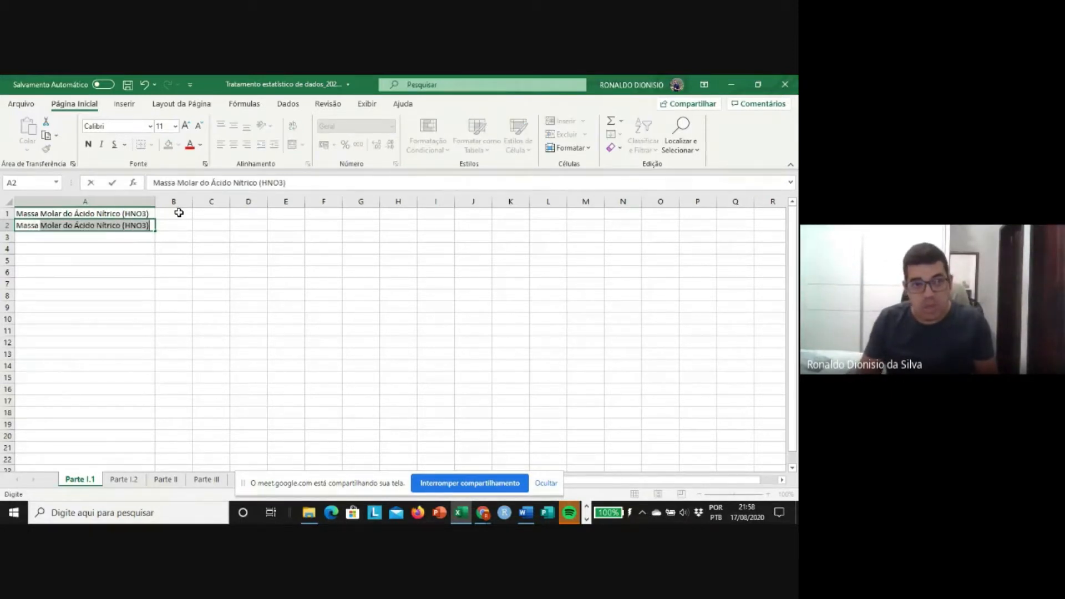
{"action": "type", "text": "Molar do "}
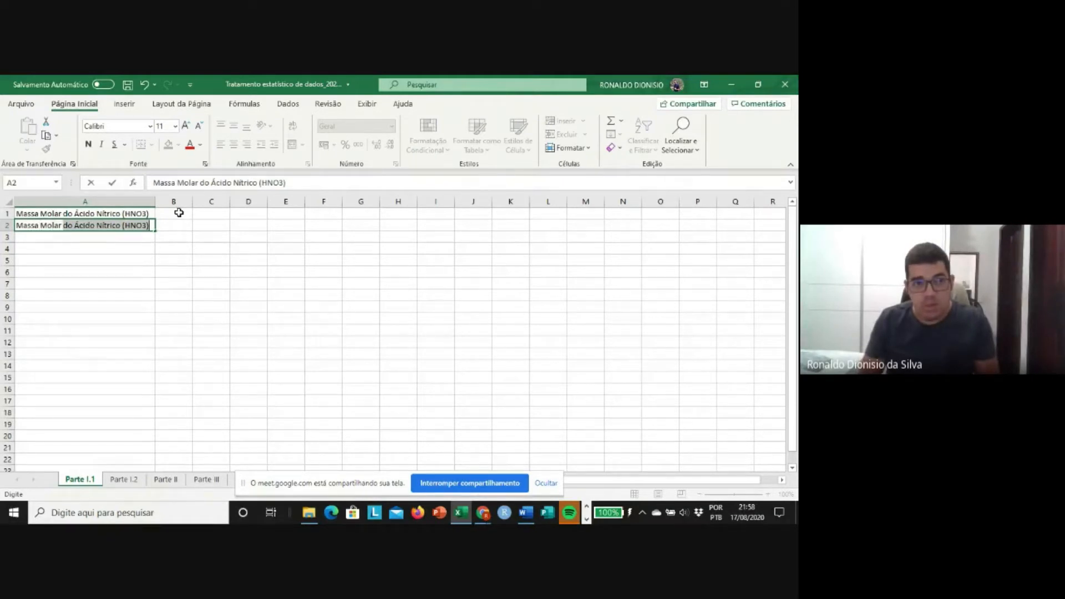
{"action": "type", "text": "HI"}
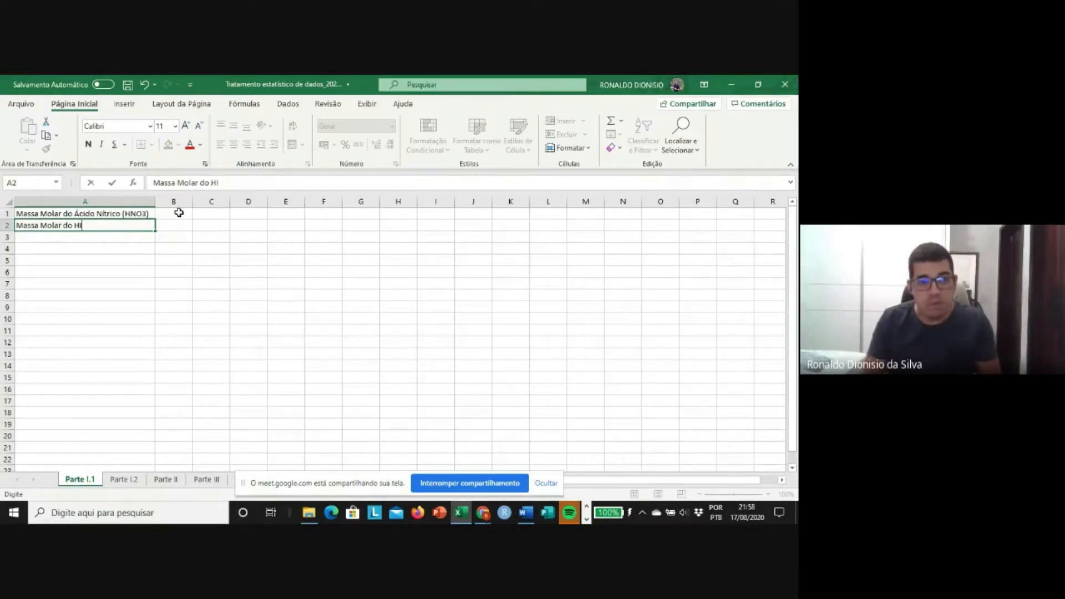
{"action": "type", "text": "drogênio"}
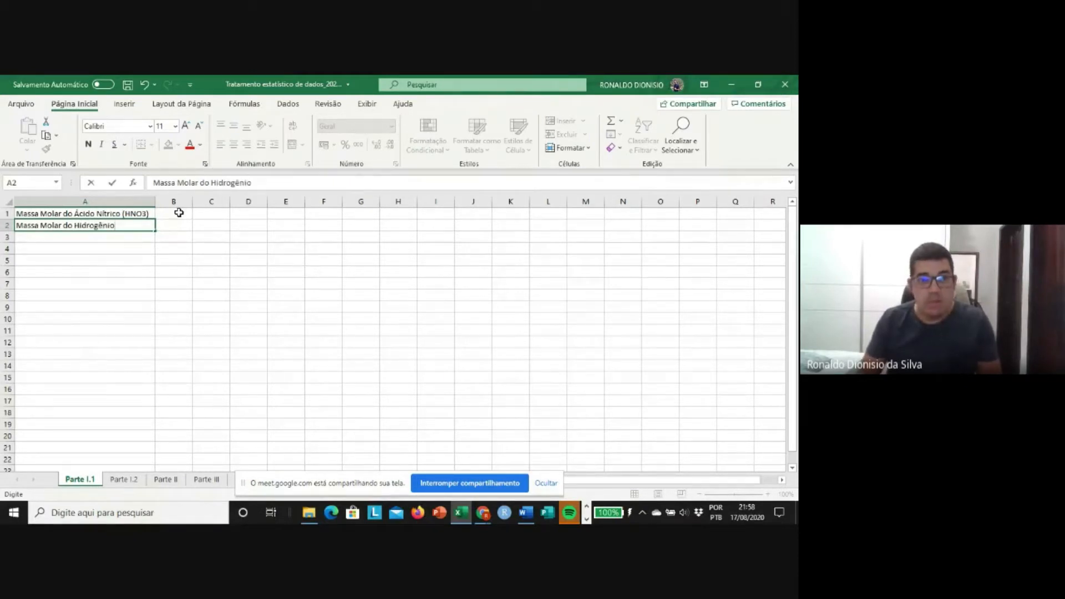
{"action": "key", "text": "Return"}
{"action": "key", "text": "Up"}
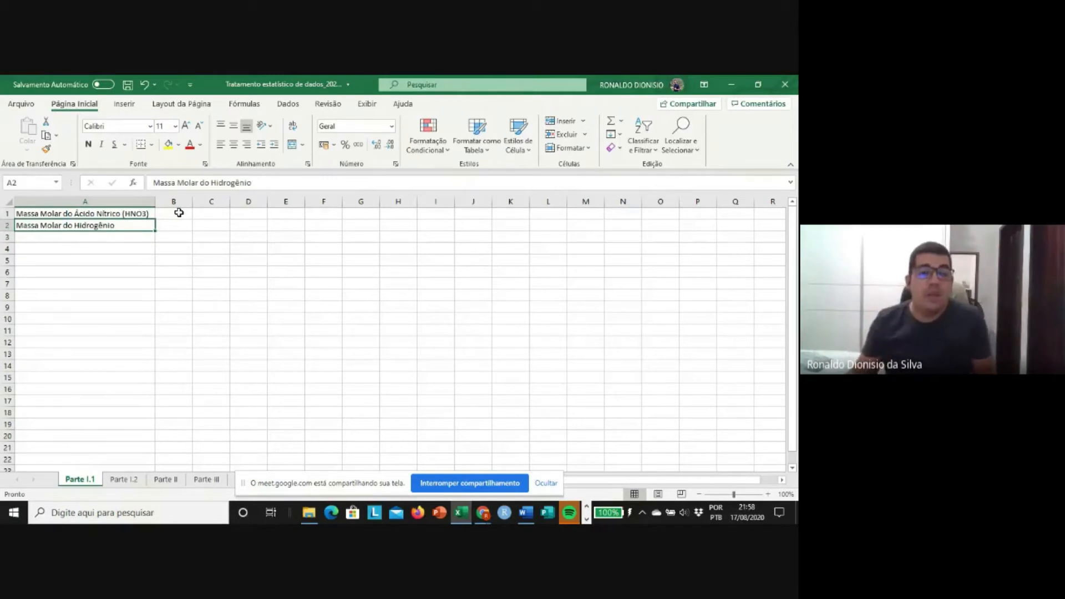
Enter "Massa Molar" in cell A3 and move on to B3.
{"action": "left_click", "coordinate": [102, 237]}
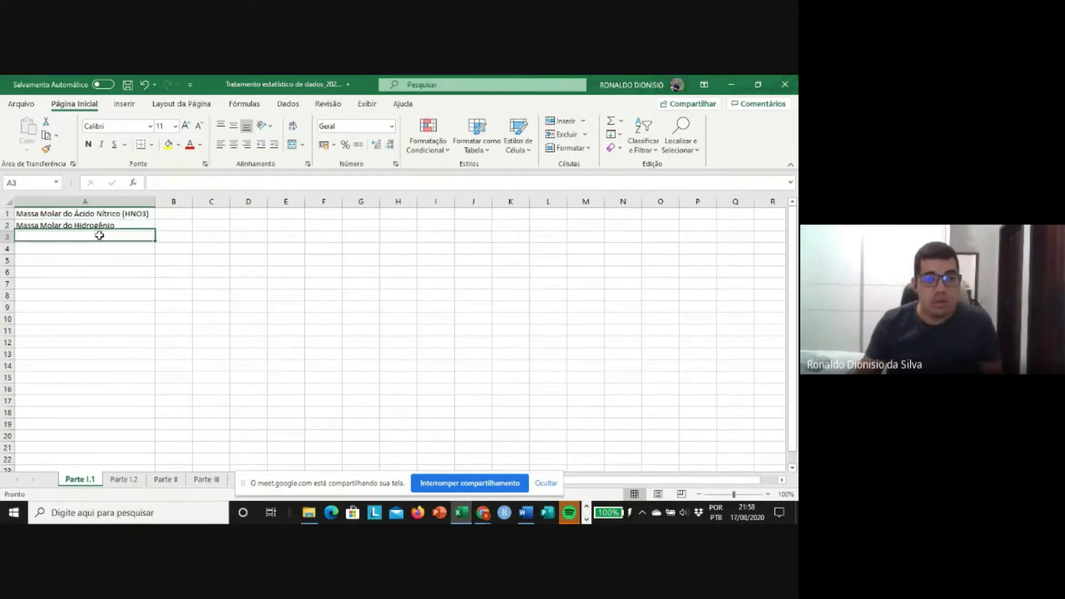
{"action": "type", "text": "Masssa==="}
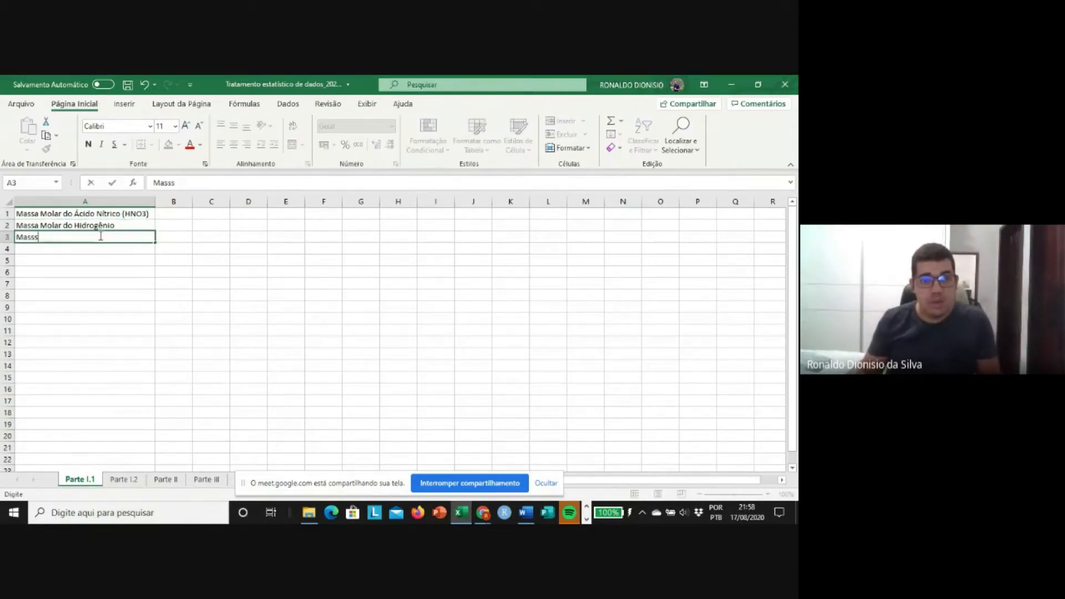
{"action": "key", "text": "BackSpace"}
{"action": "key", "text": "BackSpace"}
{"action": "key", "text": "BackSpace"}
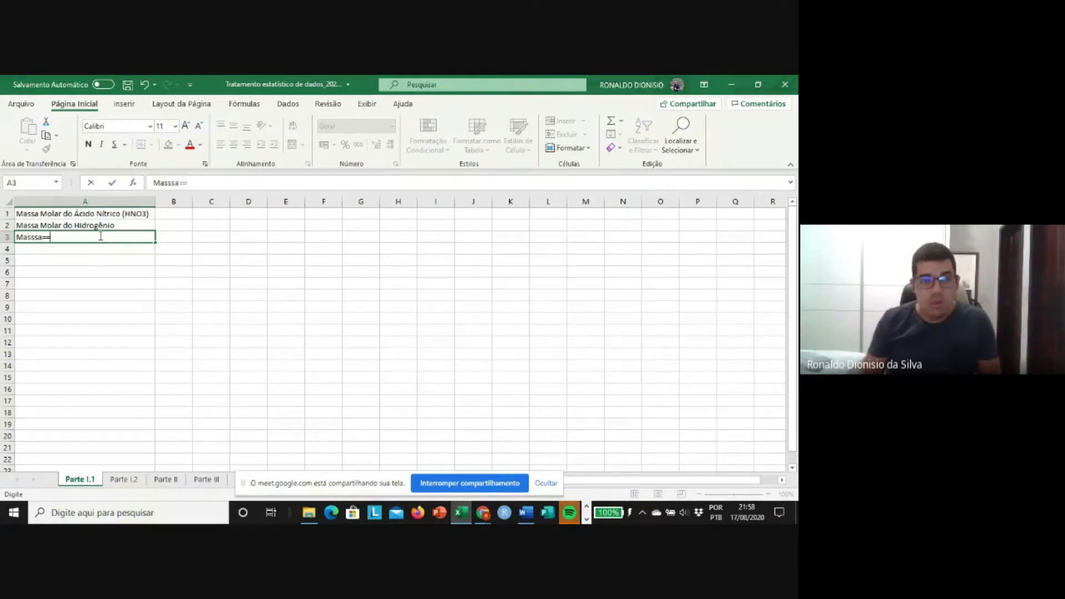
{"action": "type", "text": "Molar"}
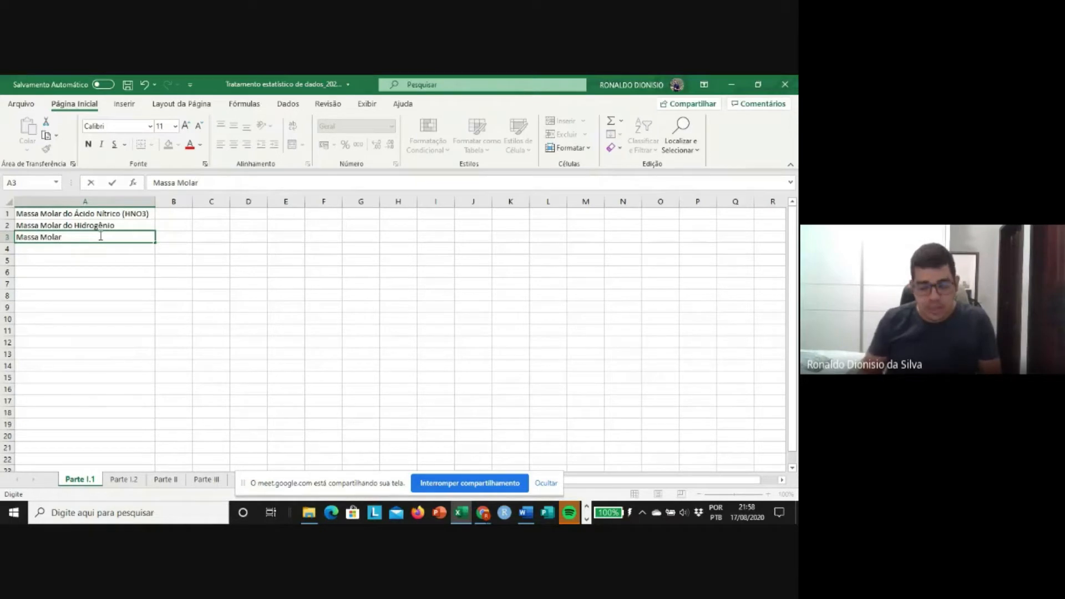
{"action": "key", "text": "Tab"}
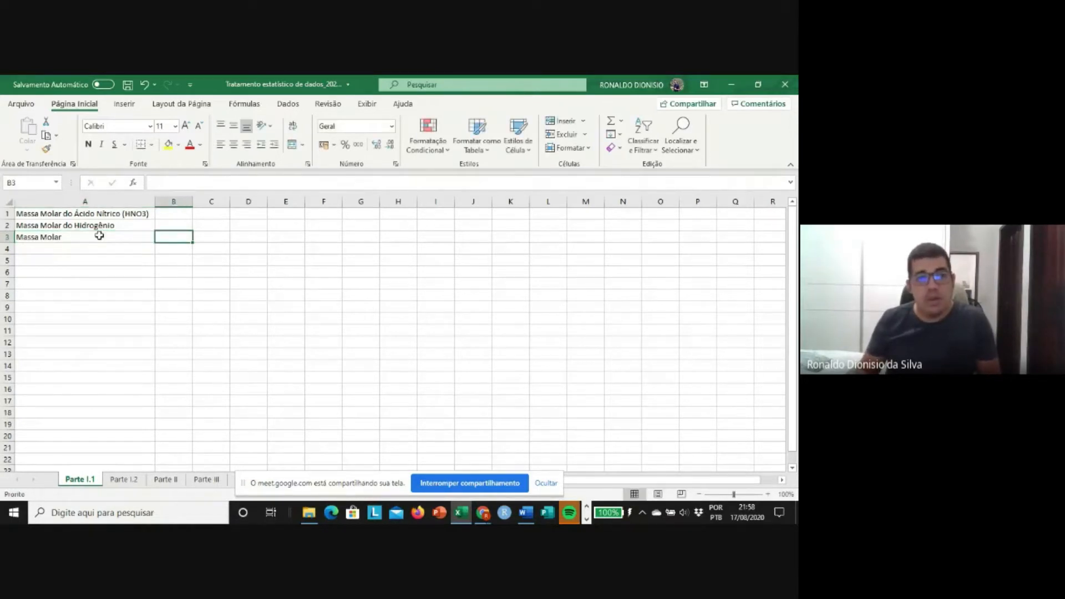
Replace the text in cell A3 with the label "Massa Molar do Nitrogênio".
{"action": "left_click", "coordinate": [99, 236]}
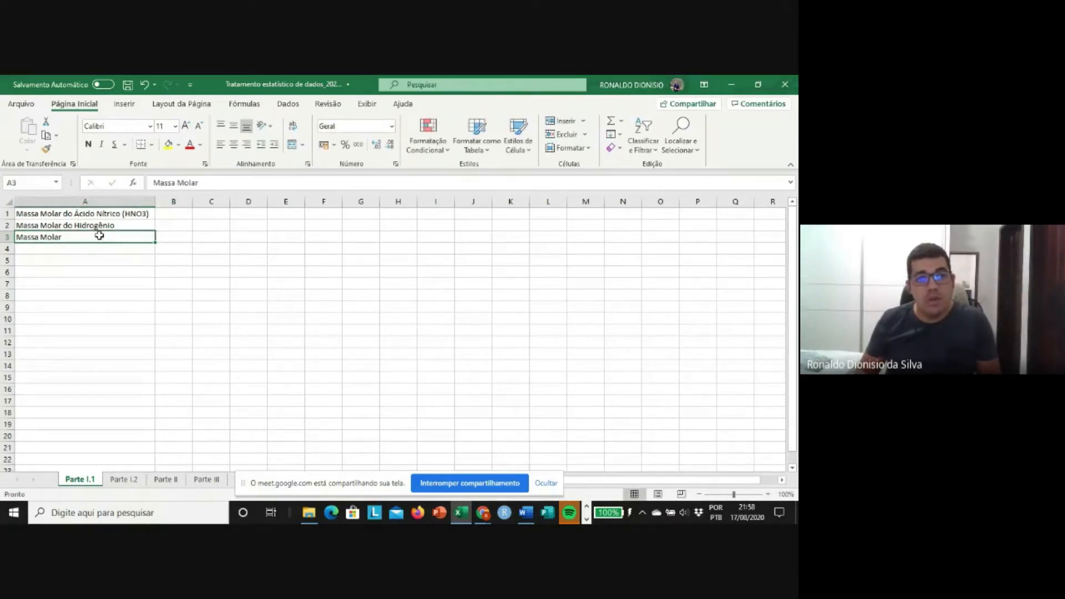
{"action": "type", "text": "shajdh"}
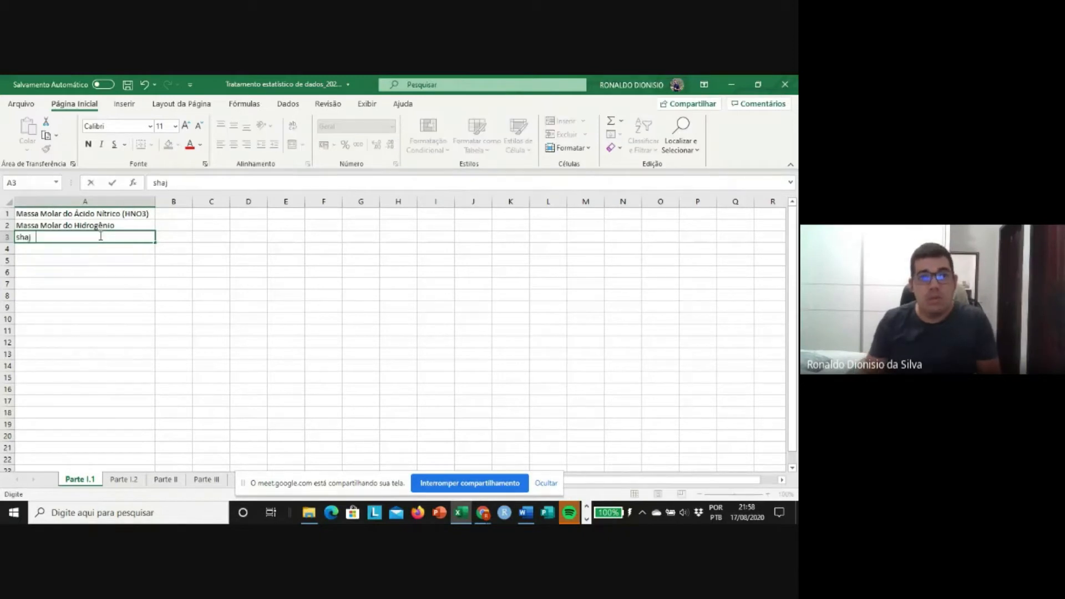
{"action": "key", "text": "BackSpace"}
{"action": "key", "text": "BackSpace"}
{"action": "key", "text": "BackSpace"}
{"action": "key", "text": "BackSpace"}
{"action": "key", "text": "BackSpace"}
{"action": "key", "text": "BackSpace"}
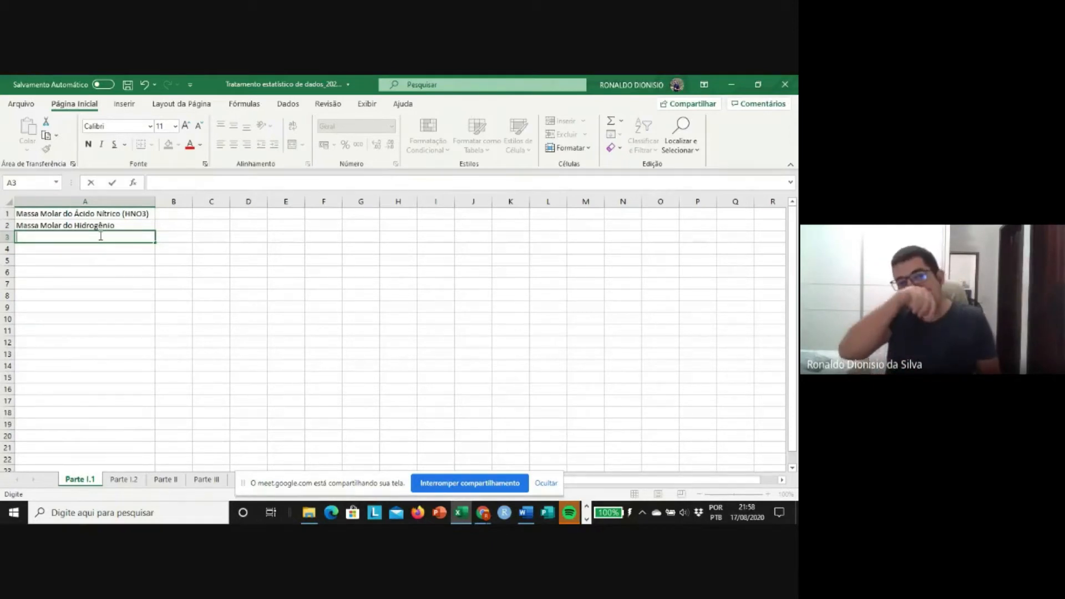
{"action": "type", "text": "Massa Molar do Nitrogênio"}
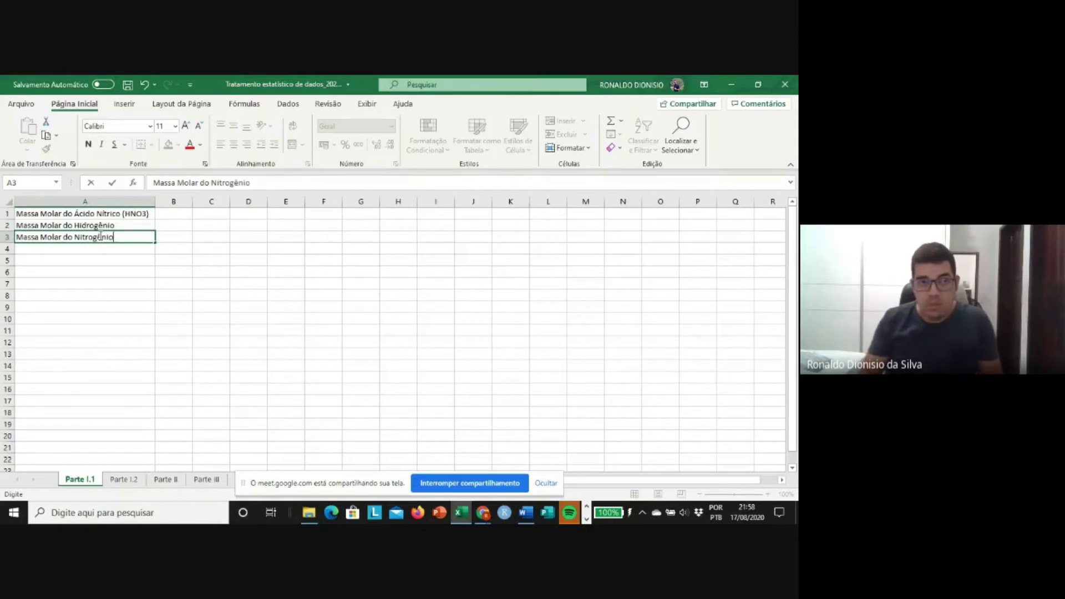
{"action": "key", "text": "Return"}
Enter the label "Massa Molar do Oxigênio" in cell A4.
{"action": "type", "text": "mass"}
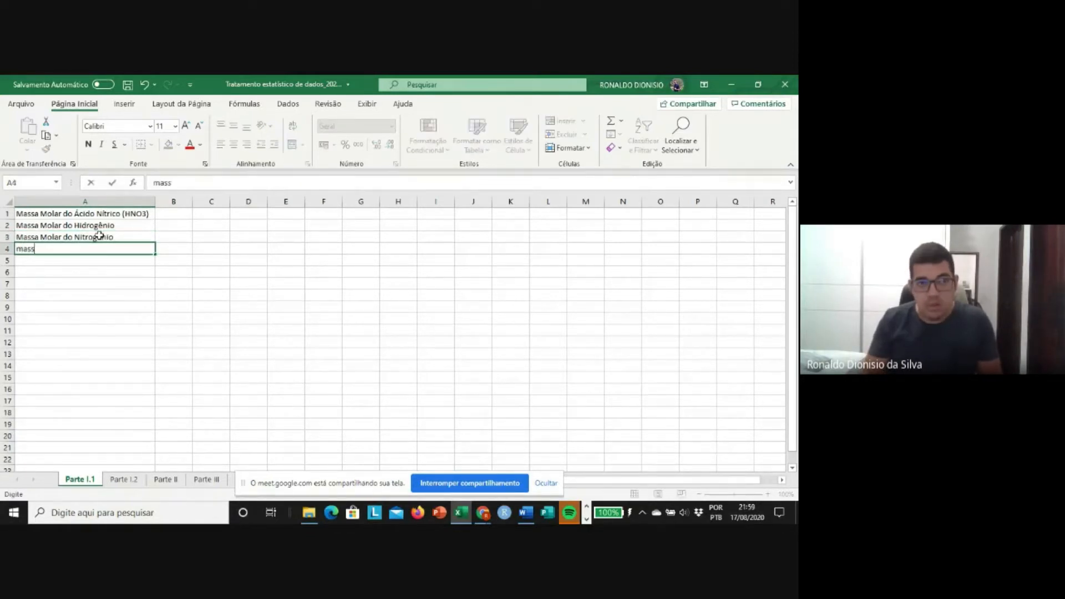
{"action": "key", "text": "BackSpace"}
{"action": "key", "text": "BackSpace"}
{"action": "key", "text": "BackSpace"}
{"action": "type", "text": "mas"}
{"action": "key", "text": "BackSpace"}
{"action": "key", "text": "BackSpace"}
{"action": "key", "text": "BackSpace"}
{"action": "type", "text": "Massa Molar d"}
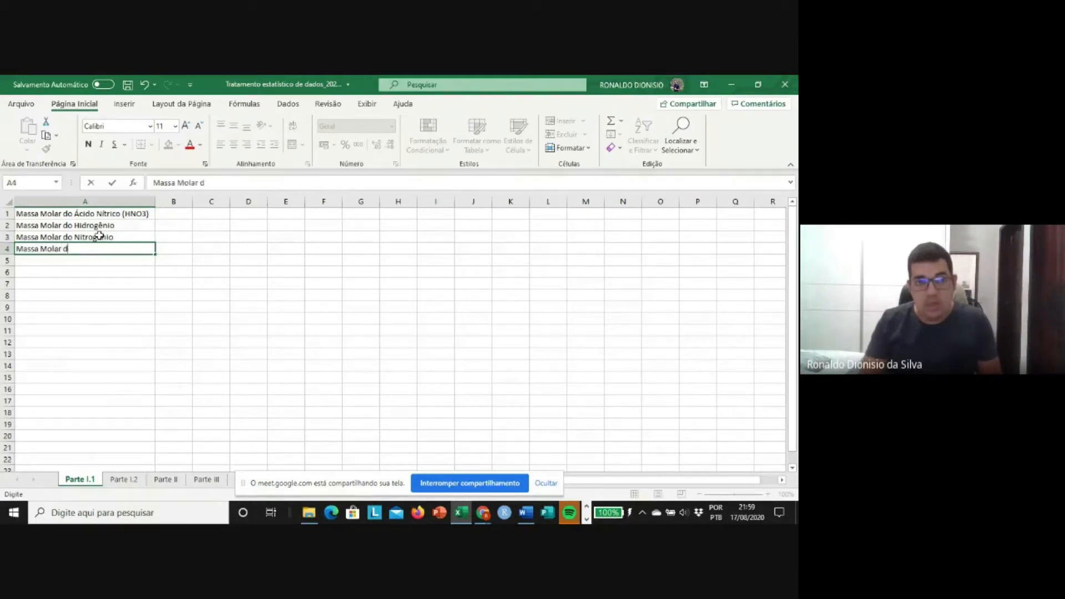
{"action": "type", "text": "o Oxio"}
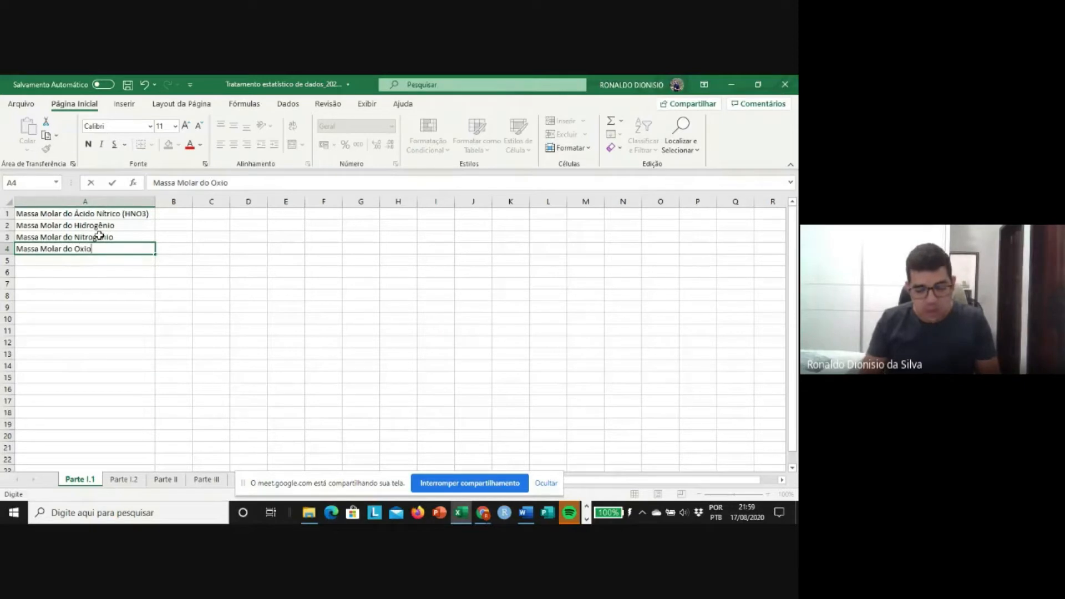
{"action": "key", "text": "BackSpace"}
{"action": "type", "text": "g"}
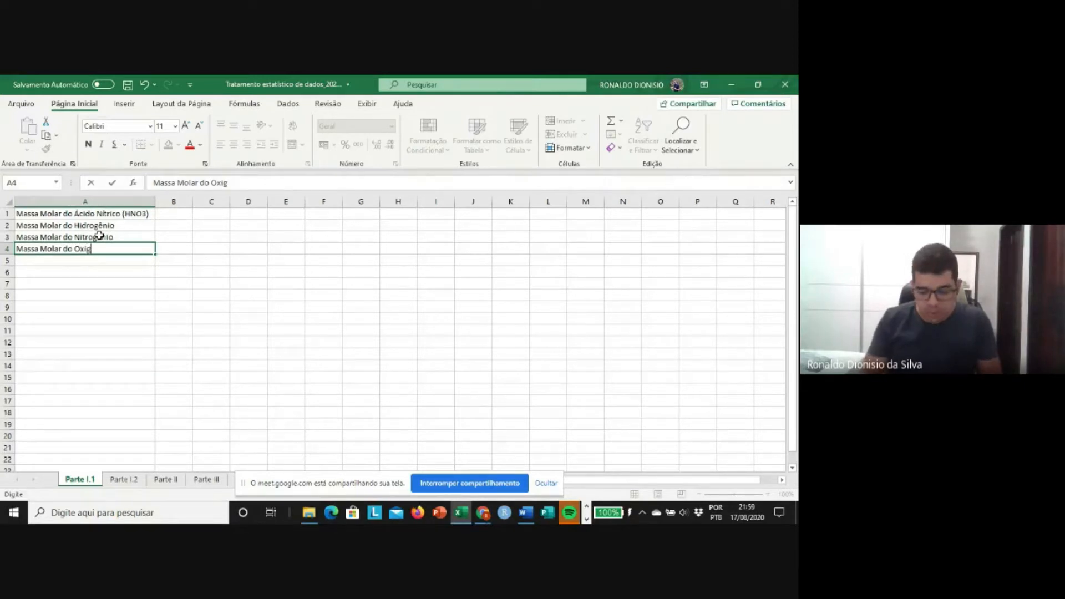
{"action": "type", "text": "ênioi"}
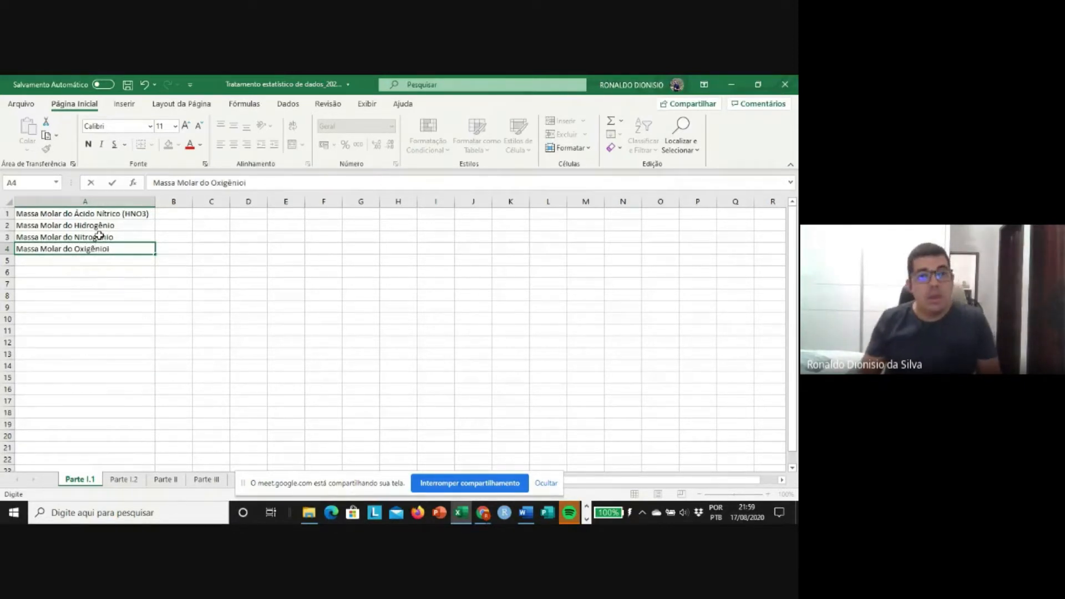
{"action": "key", "text": "Return"}
Enter 1,00794 in cell B2 as the molar mass of hydrogen.
{"action": "key", "text": "Right"}
{"action": "key", "text": "Up"}
{"action": "key", "text": "Up"}
{"action": "key", "text": "Up"}
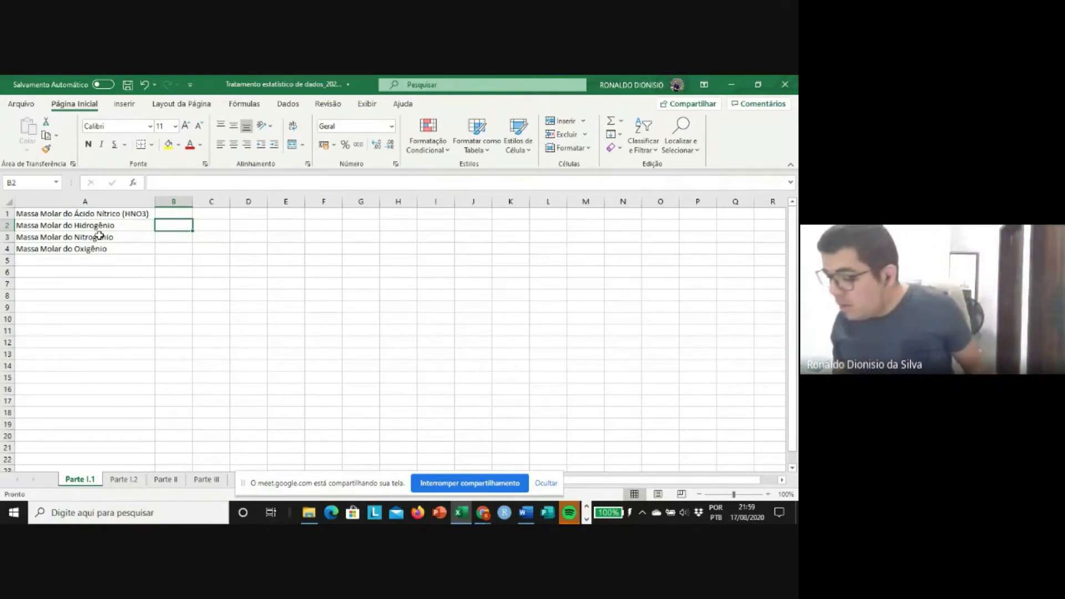
{"action": "type", "text": "1,3"}
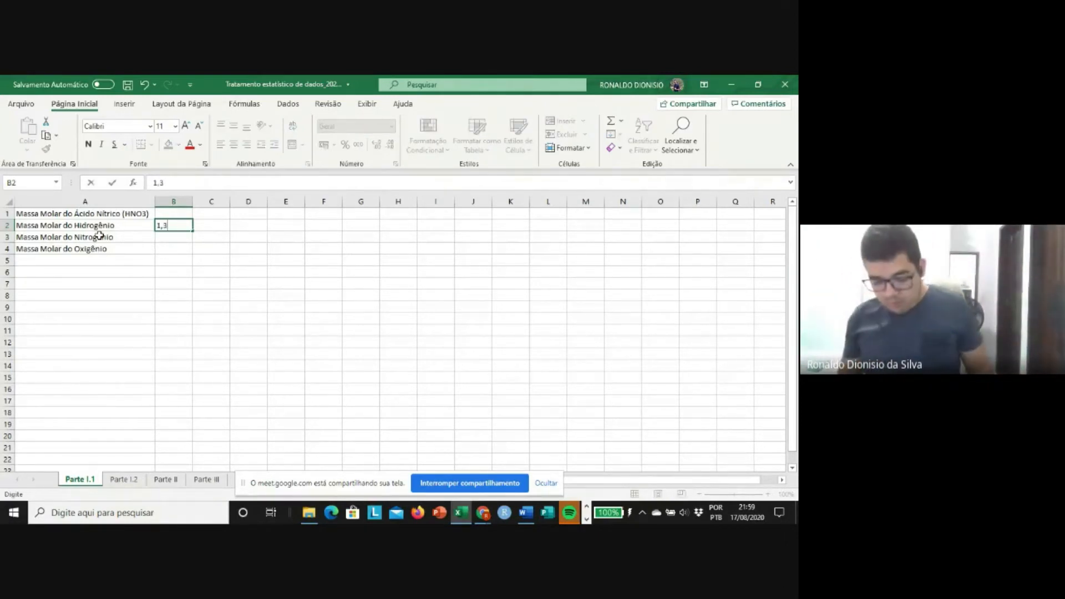
{"action": "key", "text": "BackSpace"}
{"action": "type", "text": "00"}
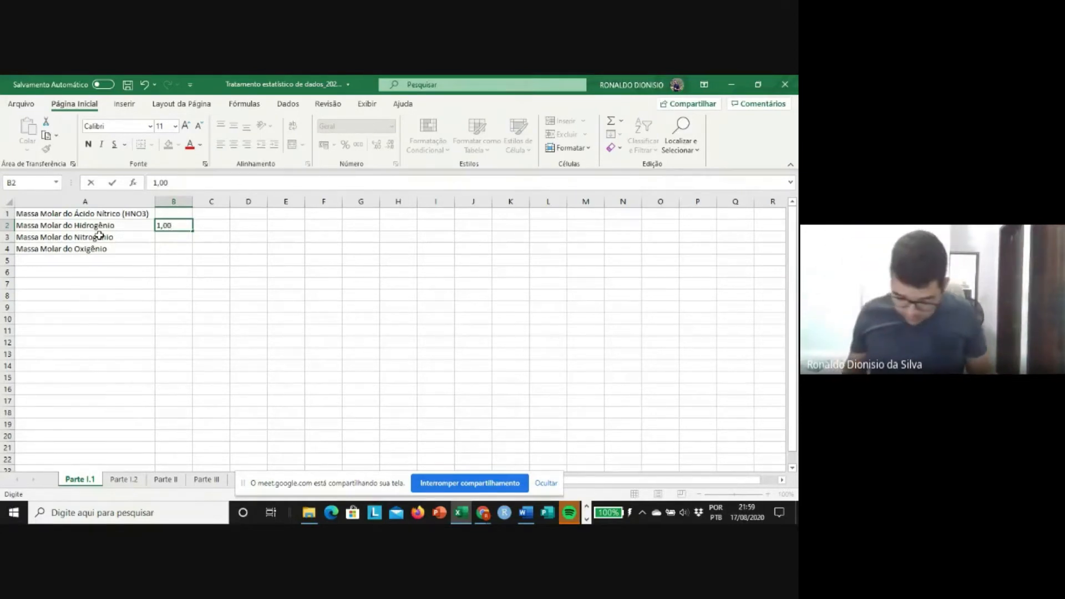
{"action": "type", "text": "794"}
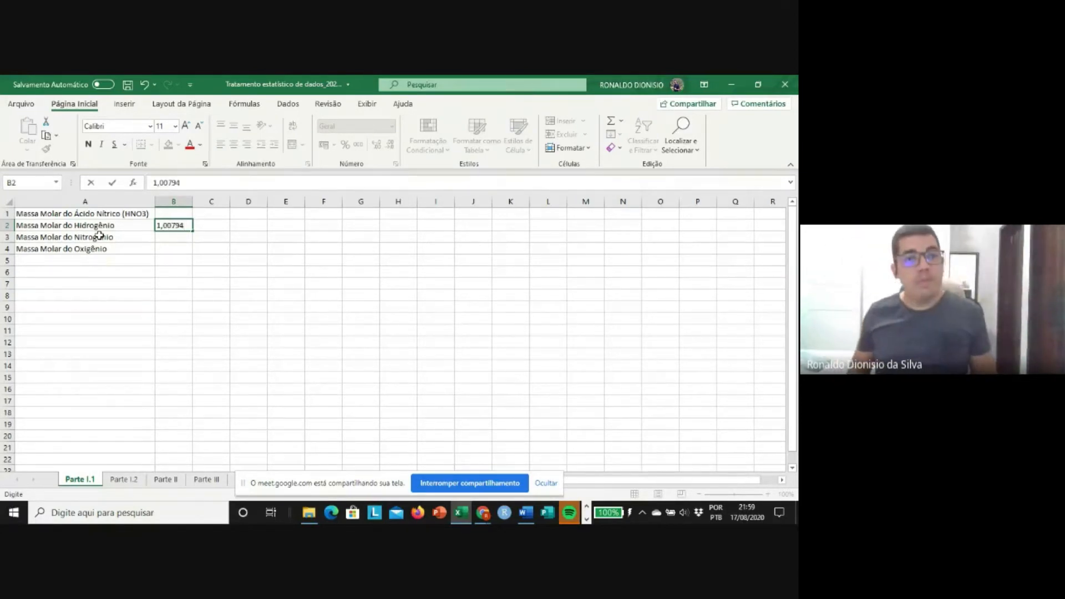
{"action": "key", "text": "Return"}
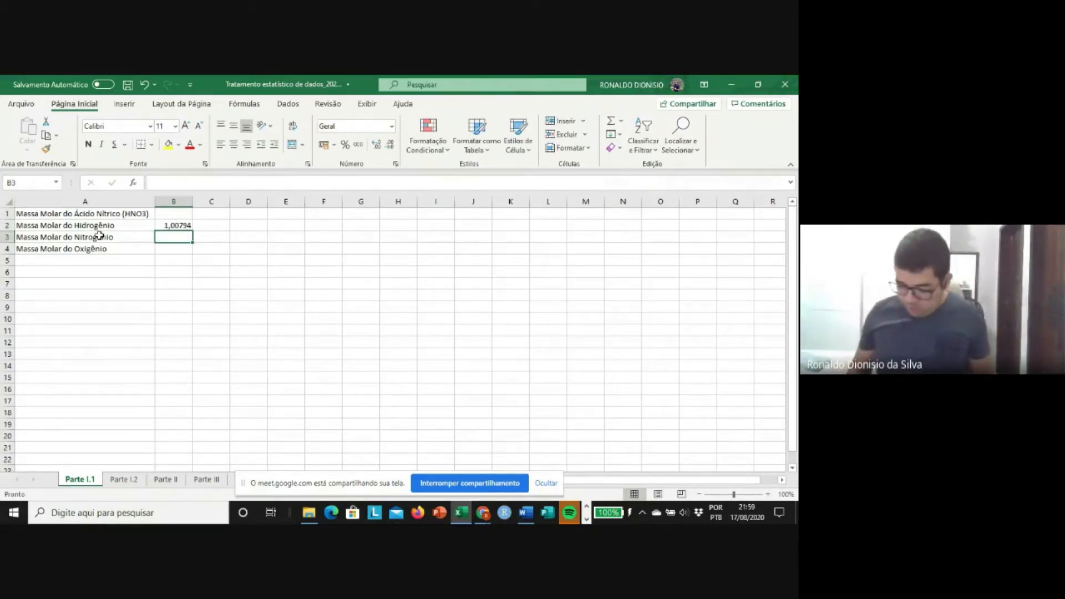
Enter 14,065 in cell B3 as the molar mass of nitrogen.
{"action": "type", "text": "14,065"}
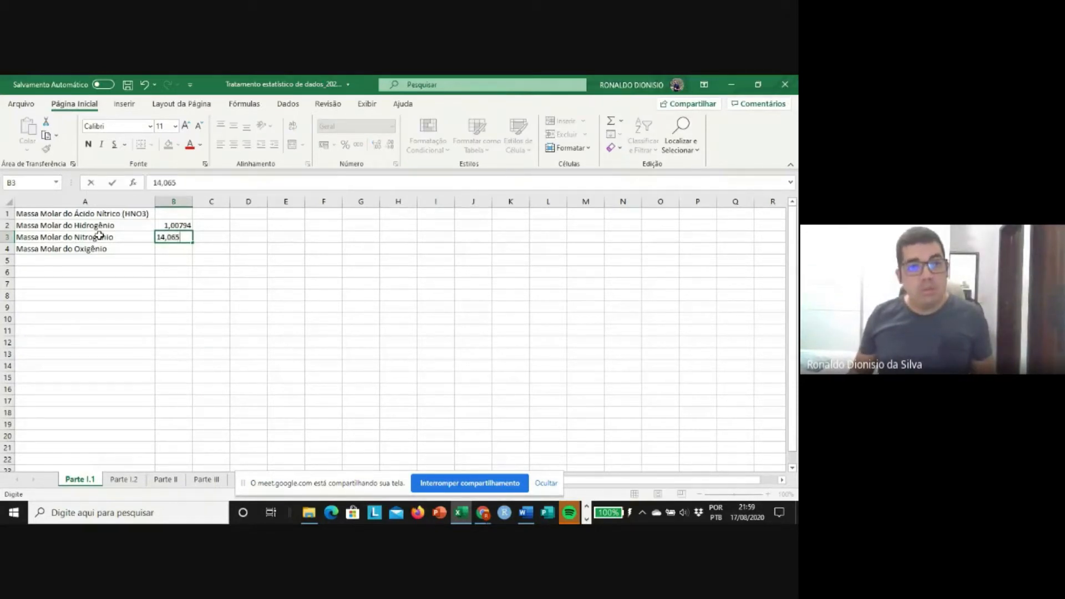
{"action": "key", "text": "Return"}
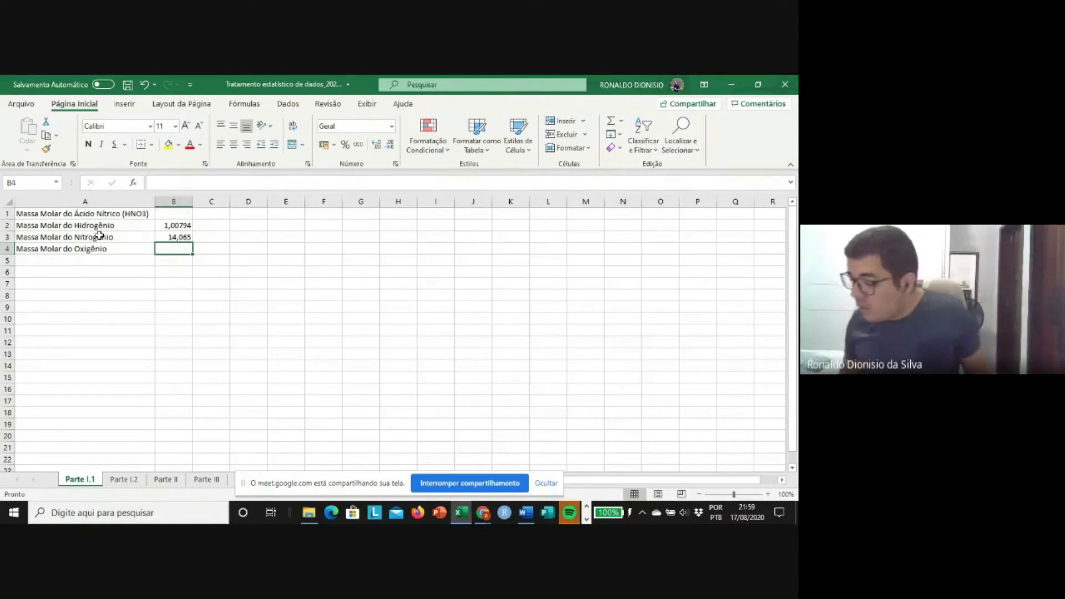
Enter 15,9994 in cell B4 as the molar mass of oxygen, without a leading comma.
{"action": "type", "text": ",15,999"}
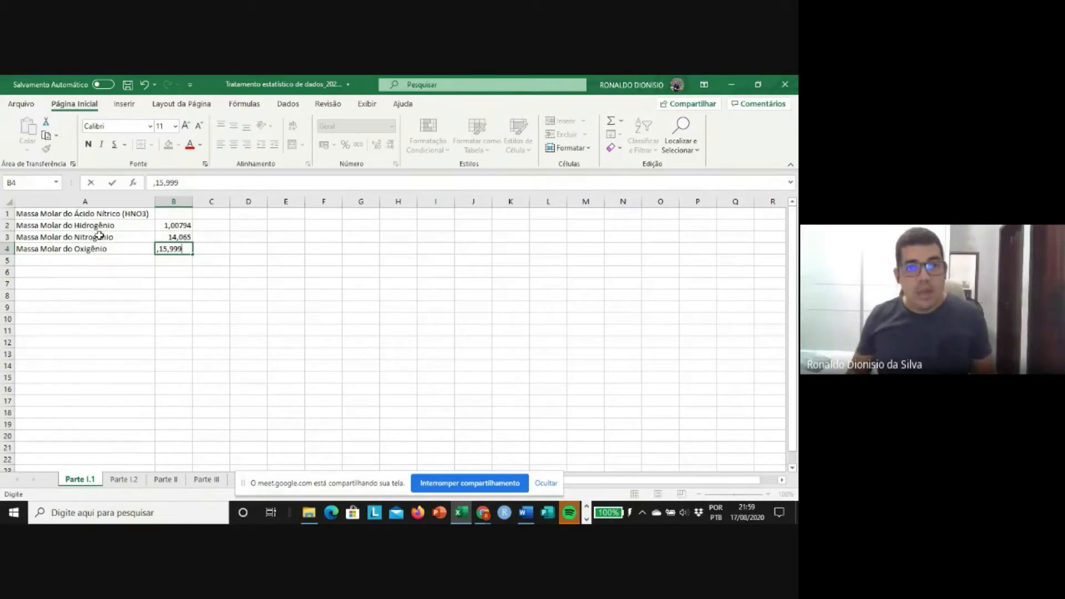
{"action": "key", "text": "Left"}
{"action": "key", "text": "Right"}
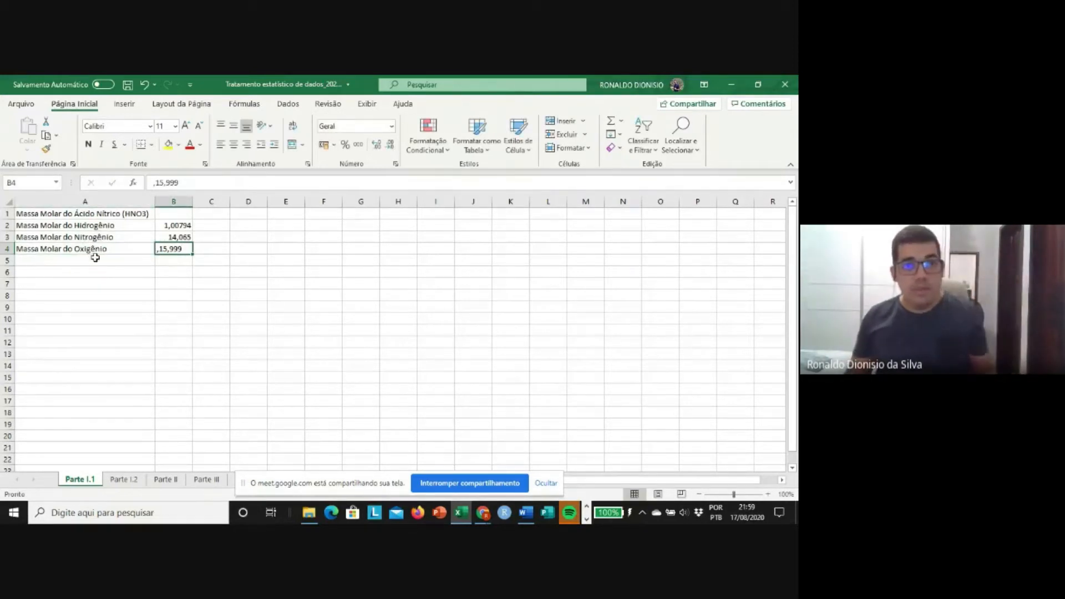
{"action": "left_click", "coordinate": [155, 182]}
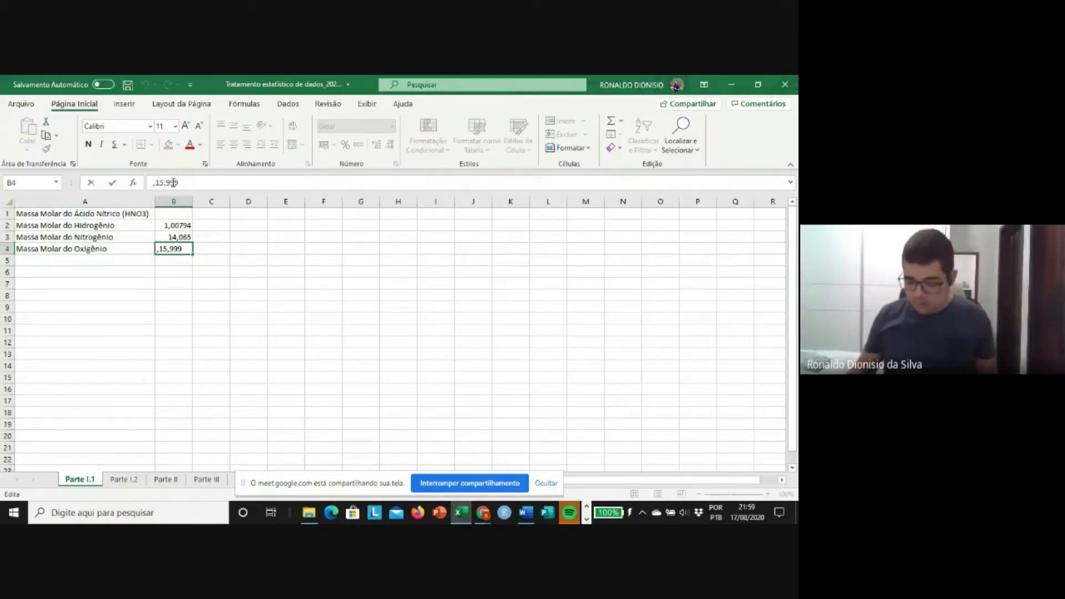
{"action": "key", "text": "BackSpace"}
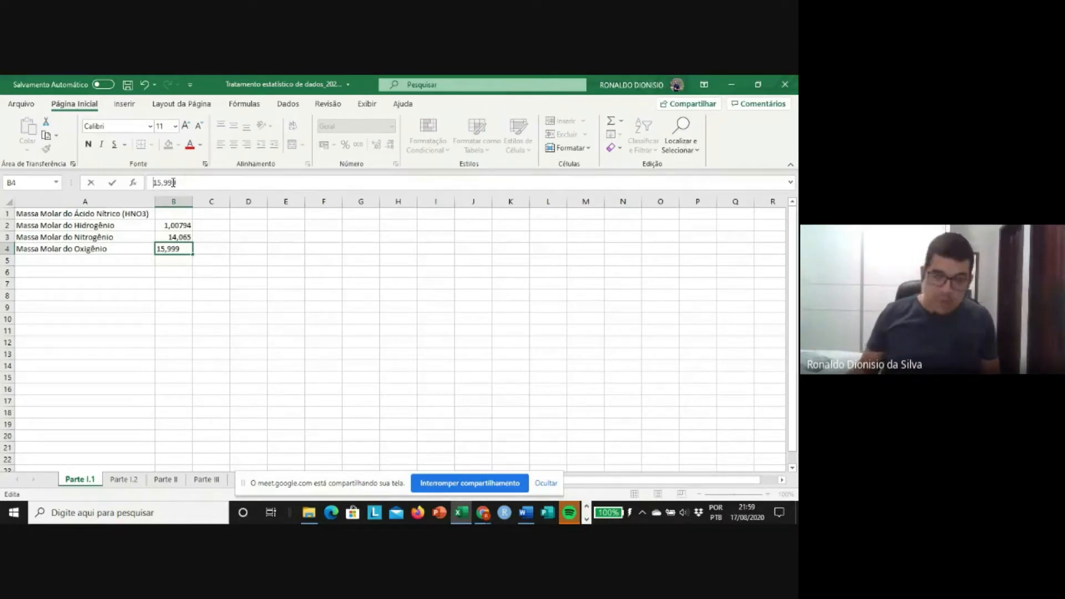
{"action": "type", "text": "4"}
{"action": "key", "text": "Return"}
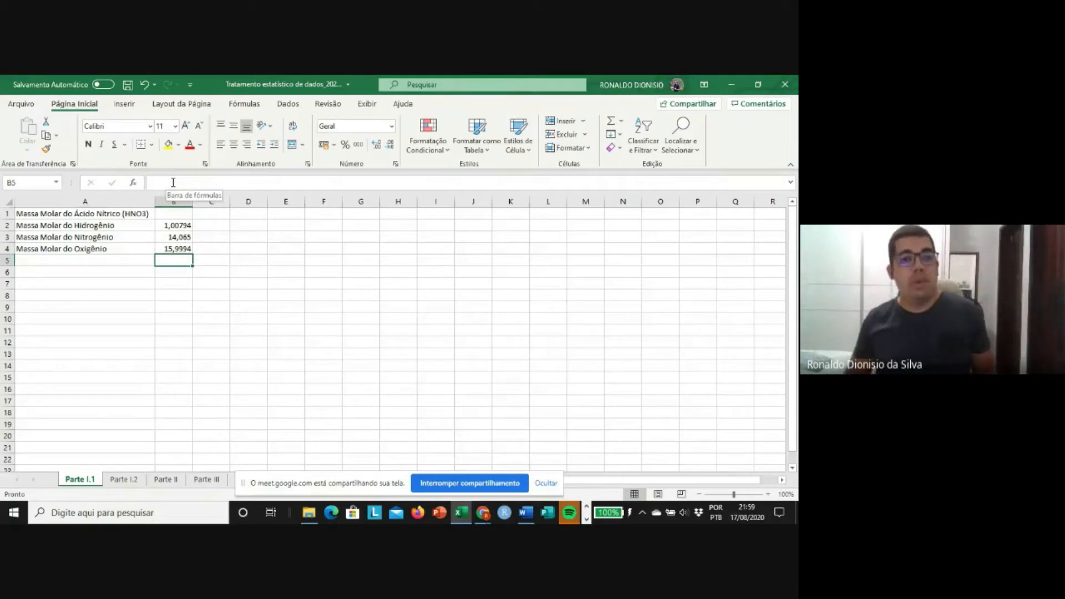
Enter the label "Massa Molar" in cell A6 and move on to B6.
{"action": "key", "text": "Return"}
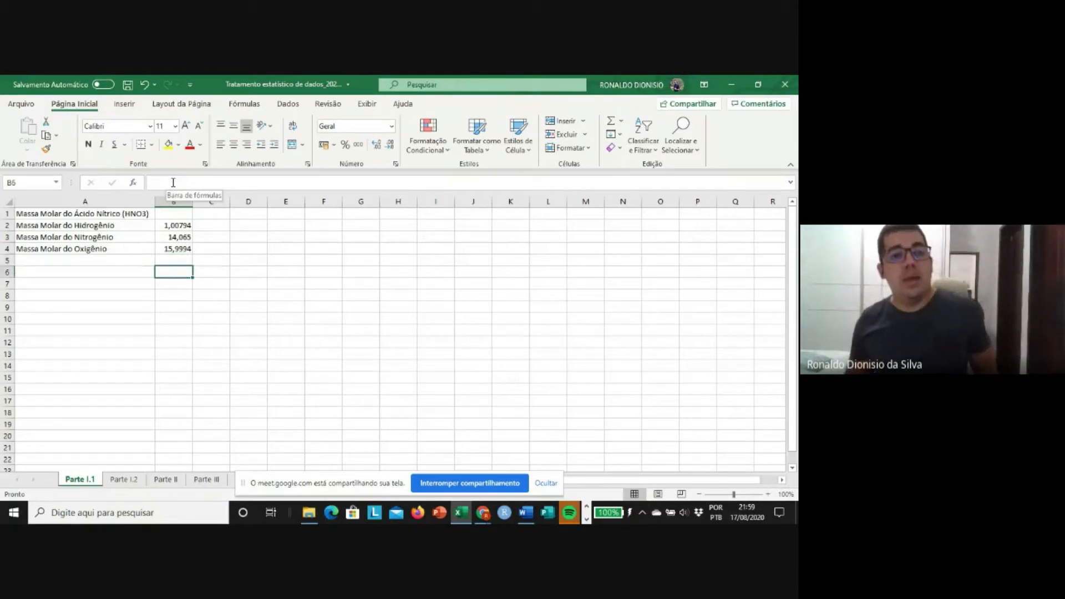
{"action": "key", "text": "Left"}
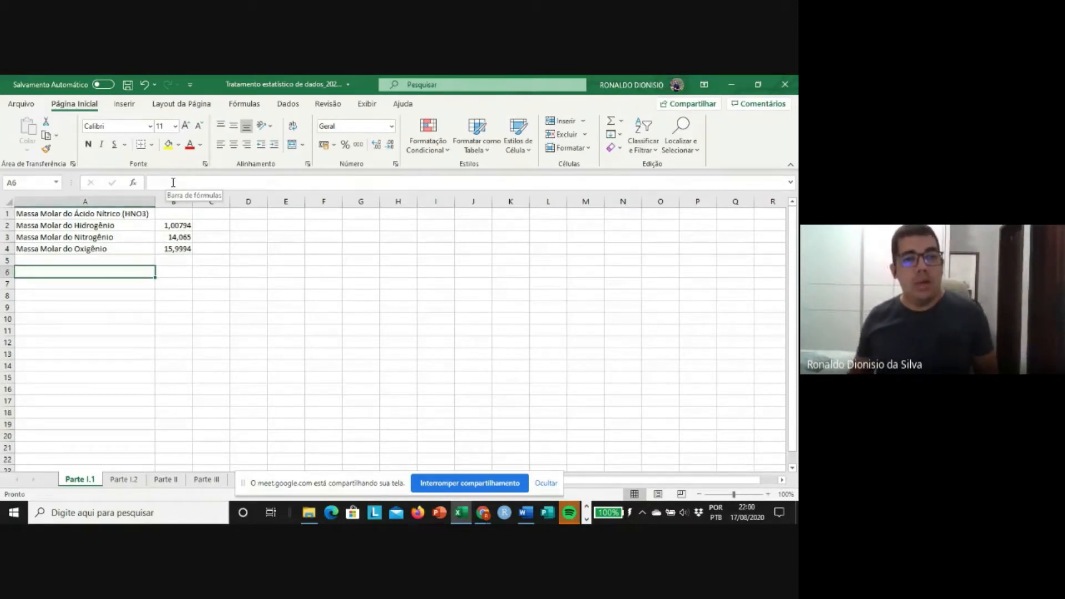
{"action": "type", "text": "Massa "}
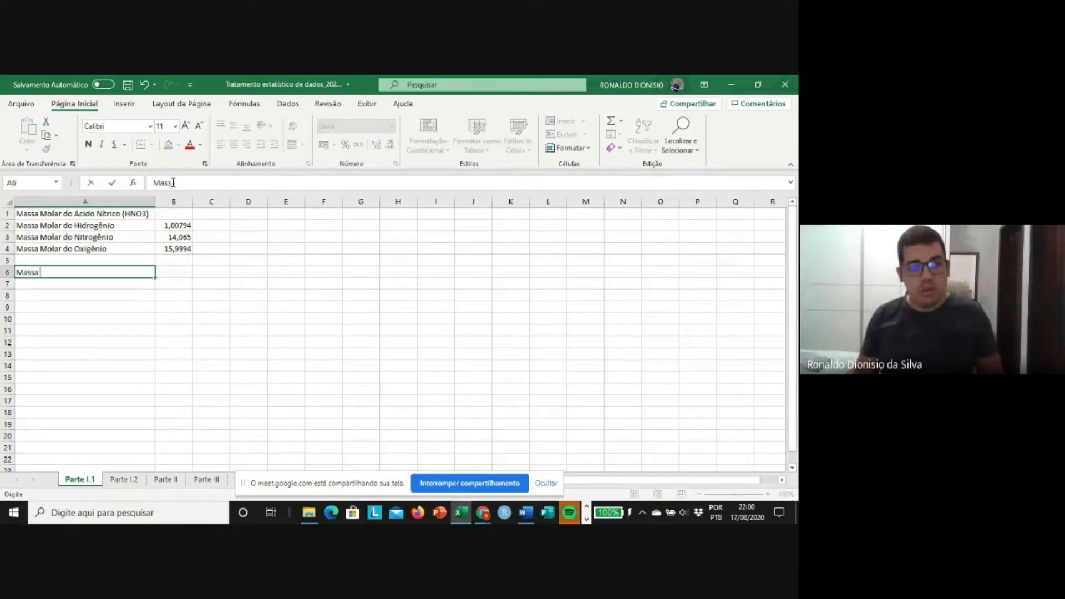
{"action": "type", "text": "Molar"}
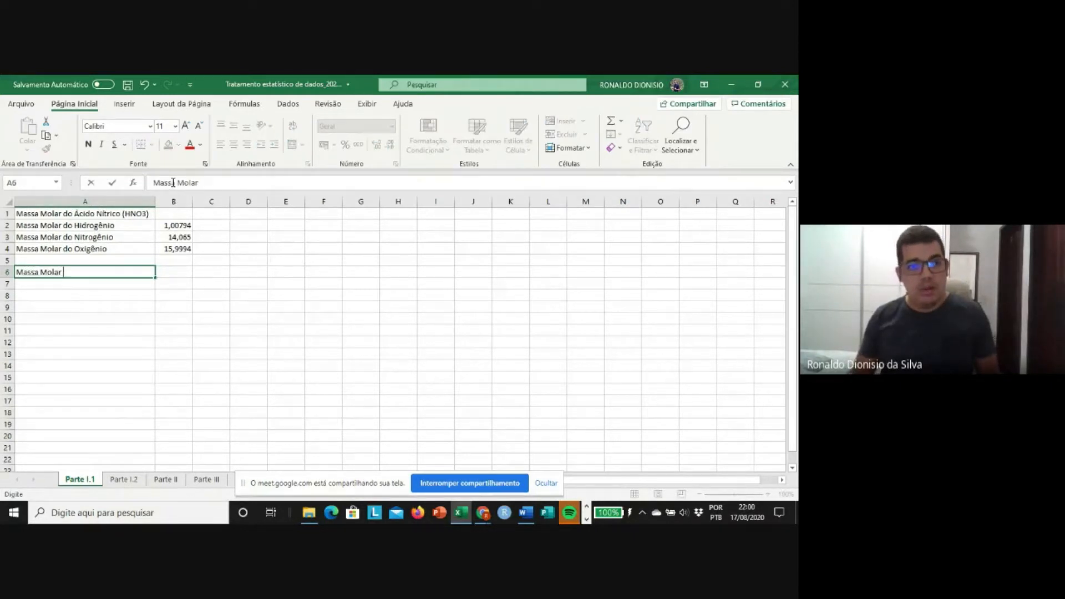
{"action": "key", "text": "Tab"}
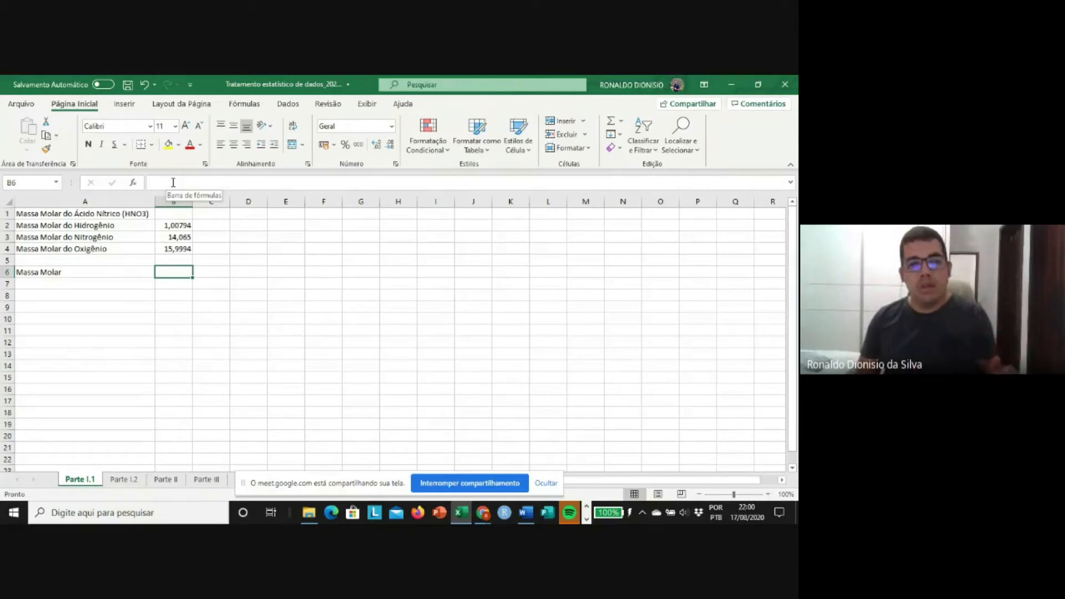
{"action": "type", "text": "="}
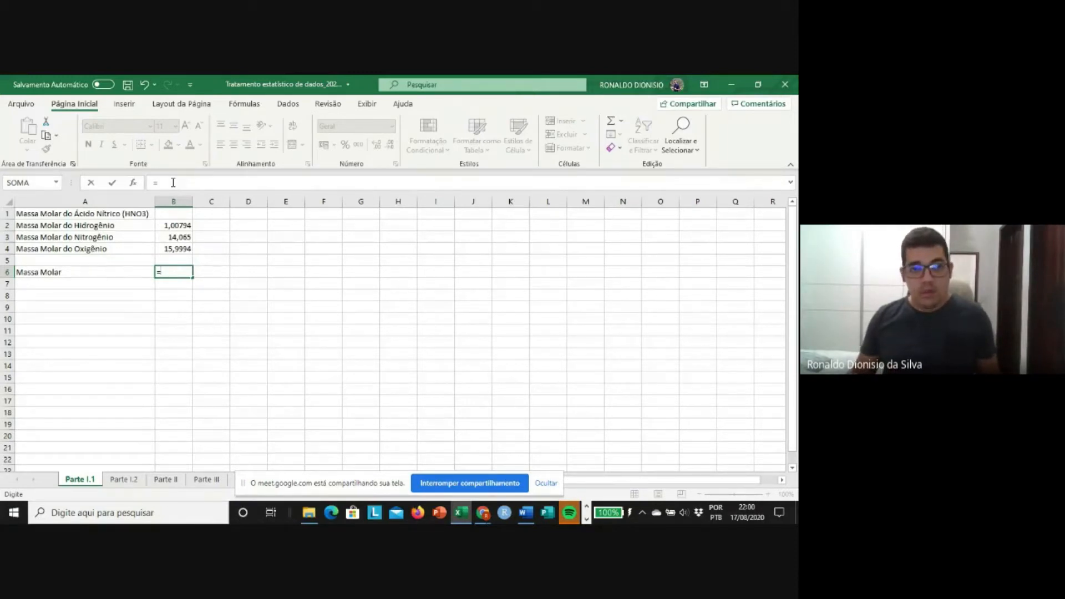
{"action": "key", "text": "BackSpace"}
{"action": "key", "text": "Return"}
{"action": "key", "text": "Up"}
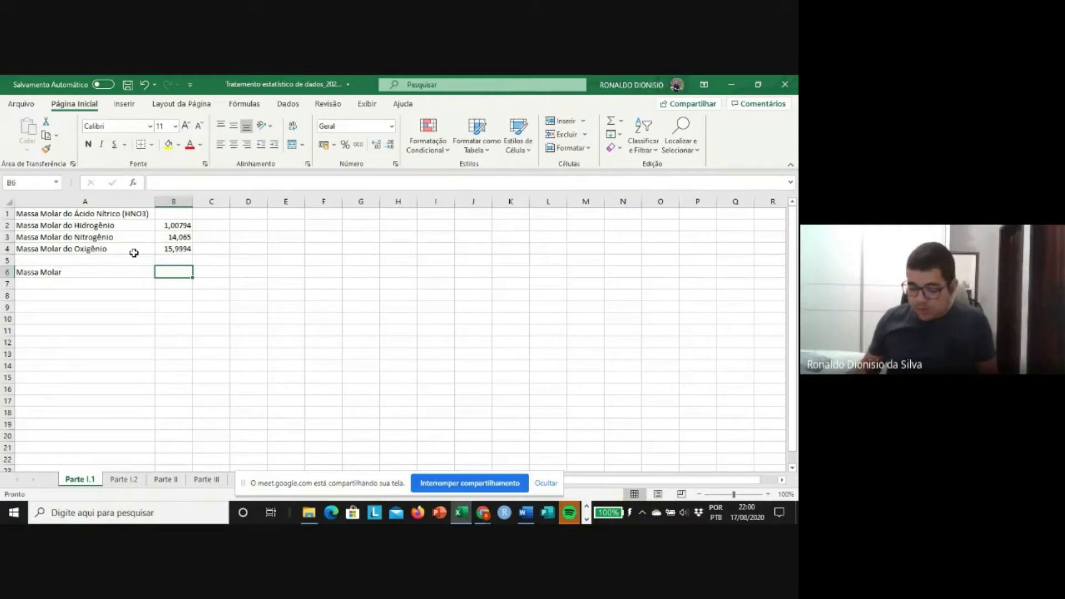
{"action": "type", "text": "+-"}
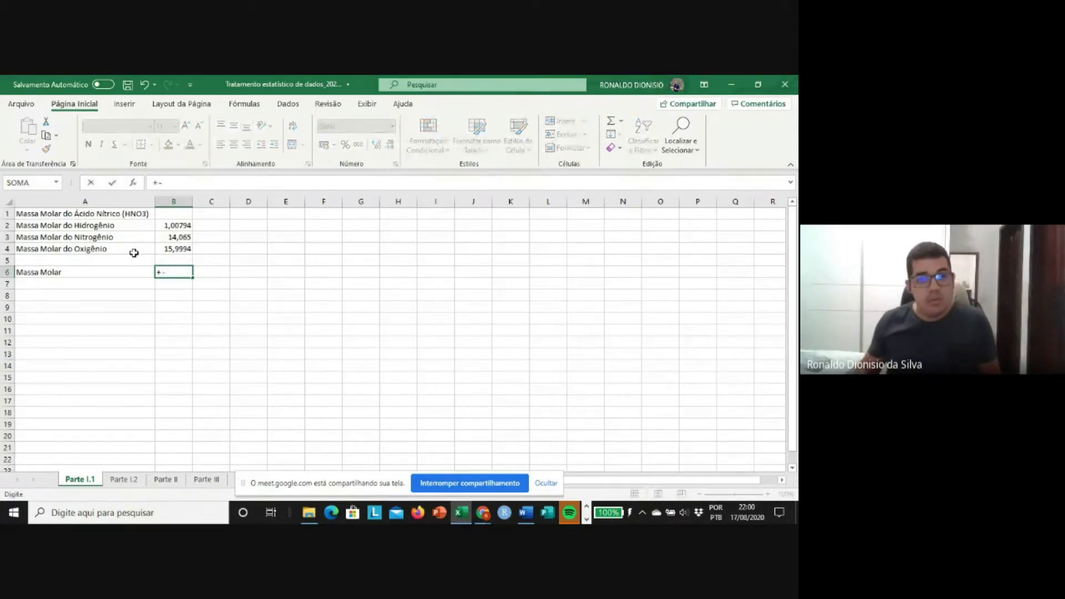
{"action": "key", "text": "Return"}
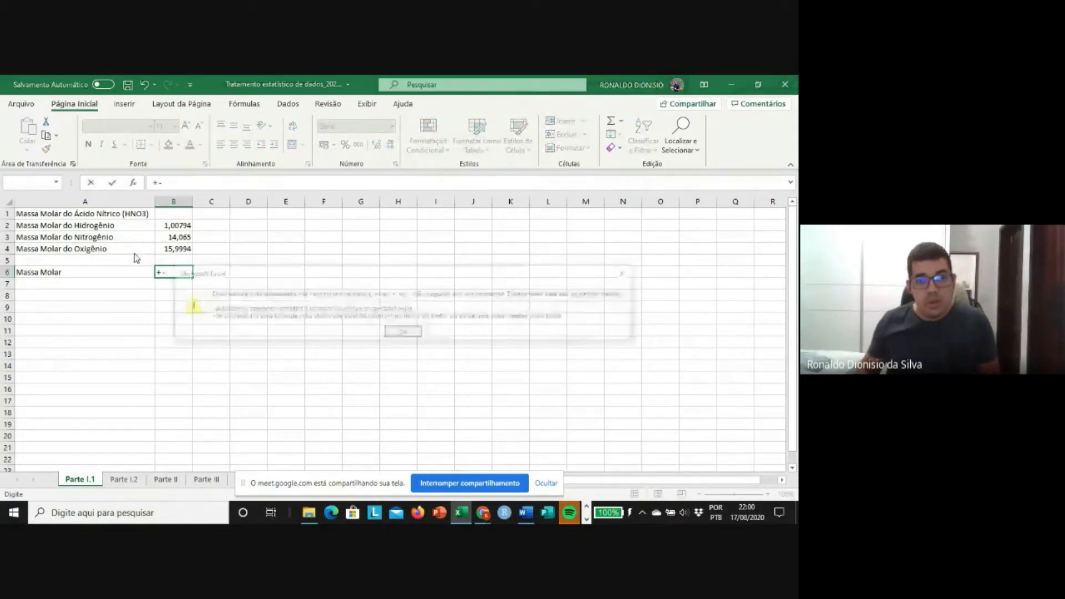
{"action": "key", "text": "Return"}
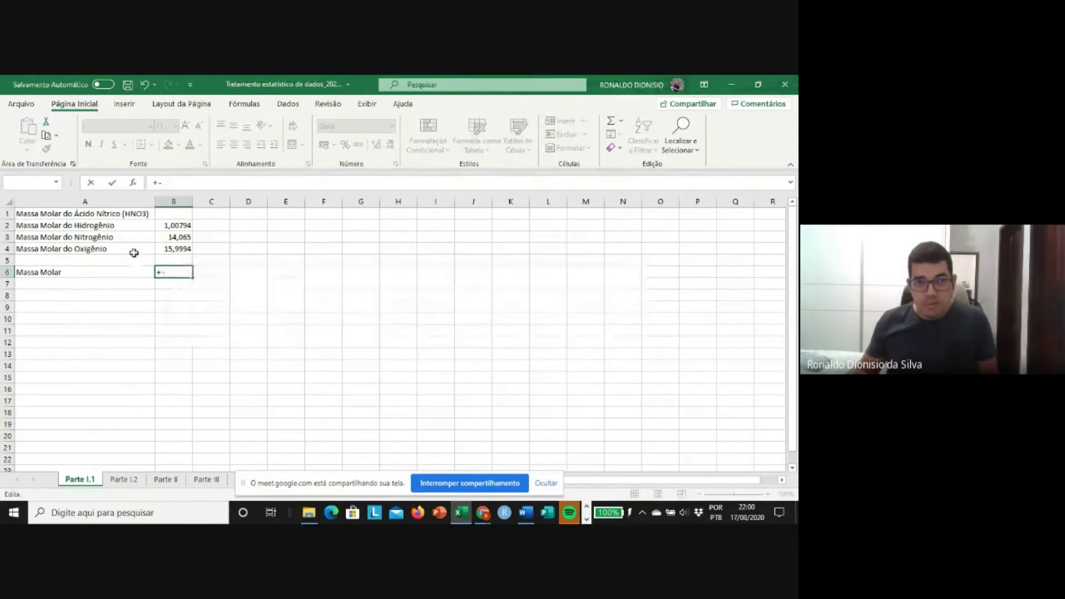
{"action": "key", "text": "BackSpace"}
{"action": "key", "text": "BackSpace"}
{"action": "key", "text": "Escape"}
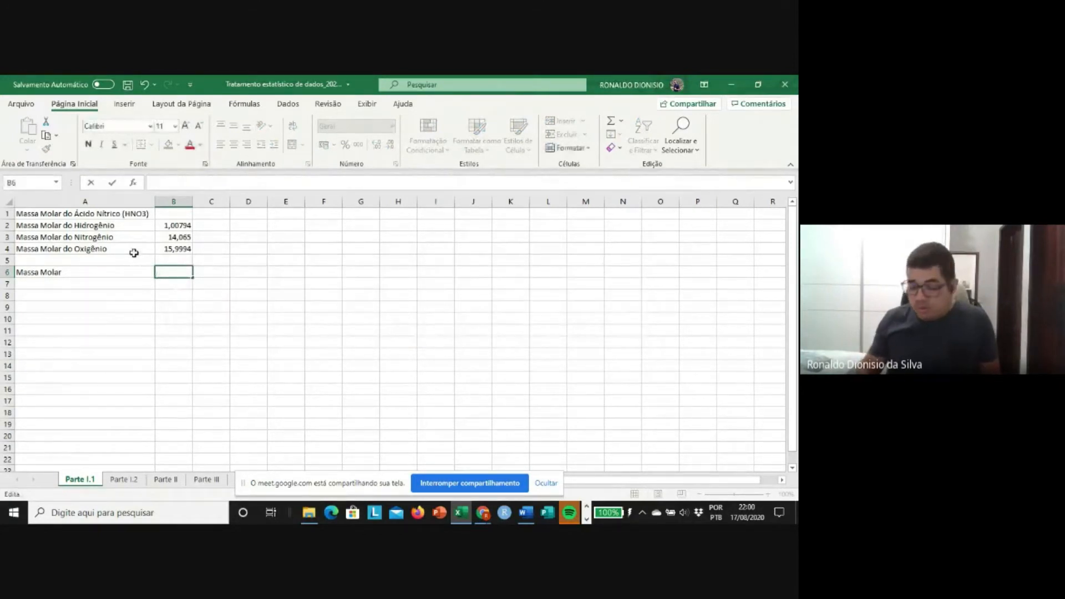
Write the arithmetic operators + - * / ^ in cell B6 as an example and erase them.
{"action": "type", "text": "+-*/^"}
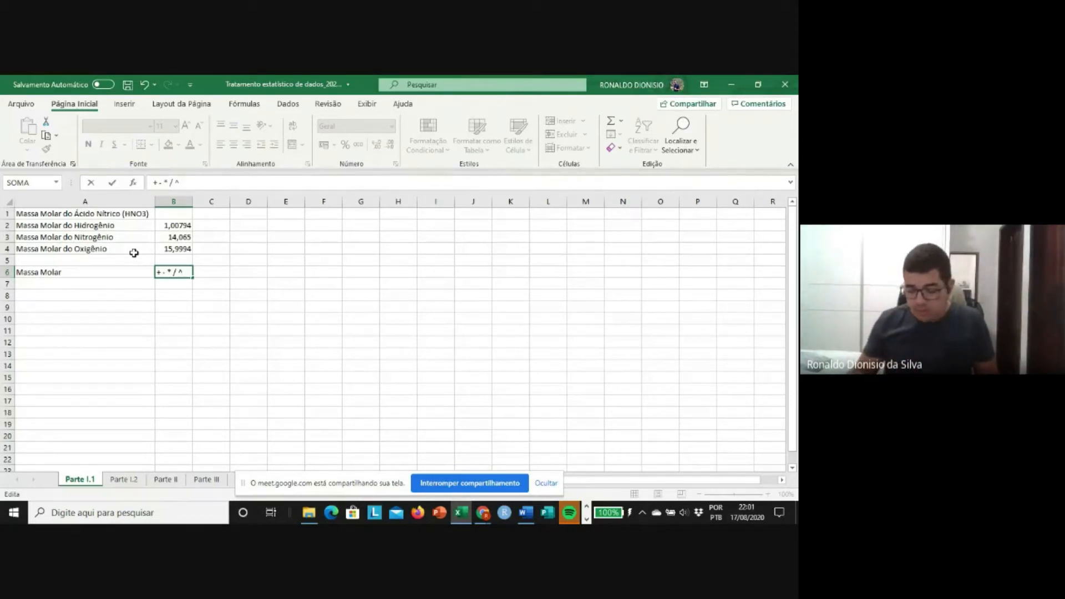
{"action": "key", "text": "BackSpace"}
{"action": "key", "text": "BackSpace"}
{"action": "key", "text": "BackSpace"}
{"action": "key", "text": "BackSpace"}
Calculate the molar mass of nitric acid in cell B6 with the formula =1*B2+1*B3+3*B4.
{"action": "type", "text": "="}
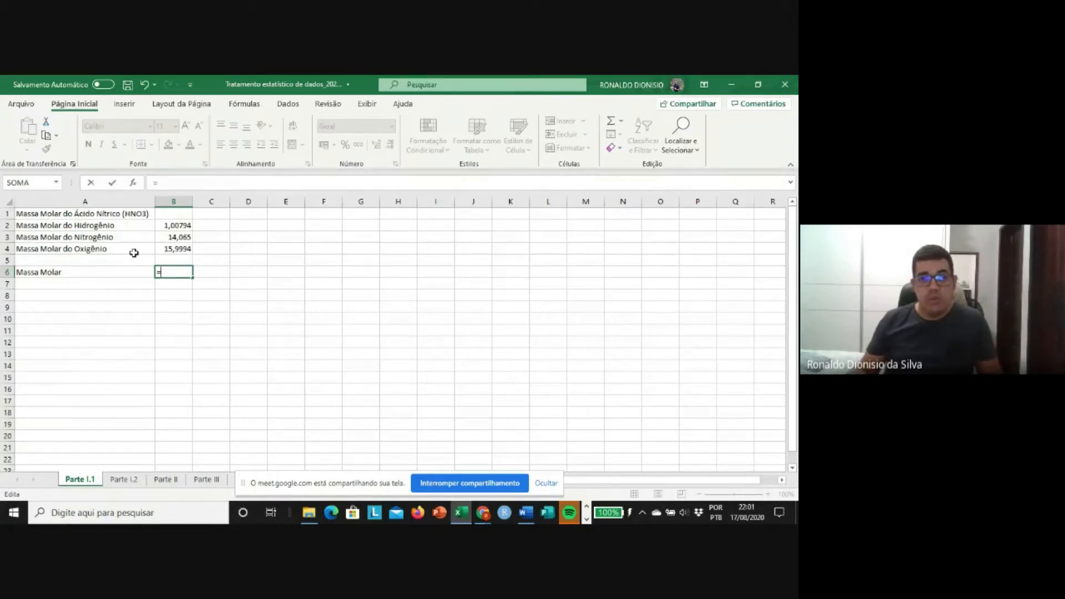
{"action": "type", "text": "1"}
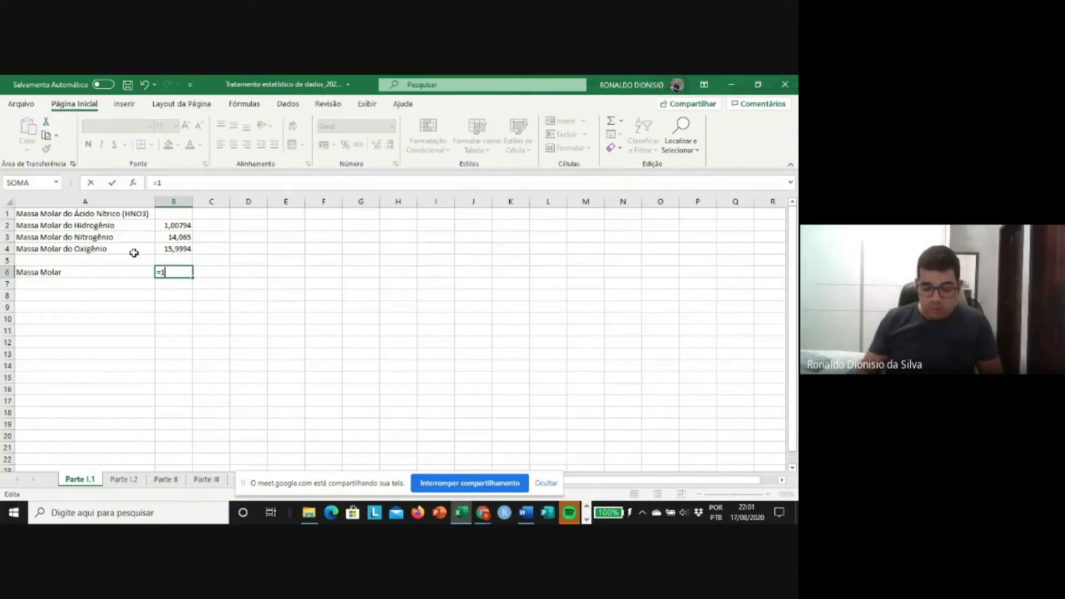
{"action": "type", "text": "*"}
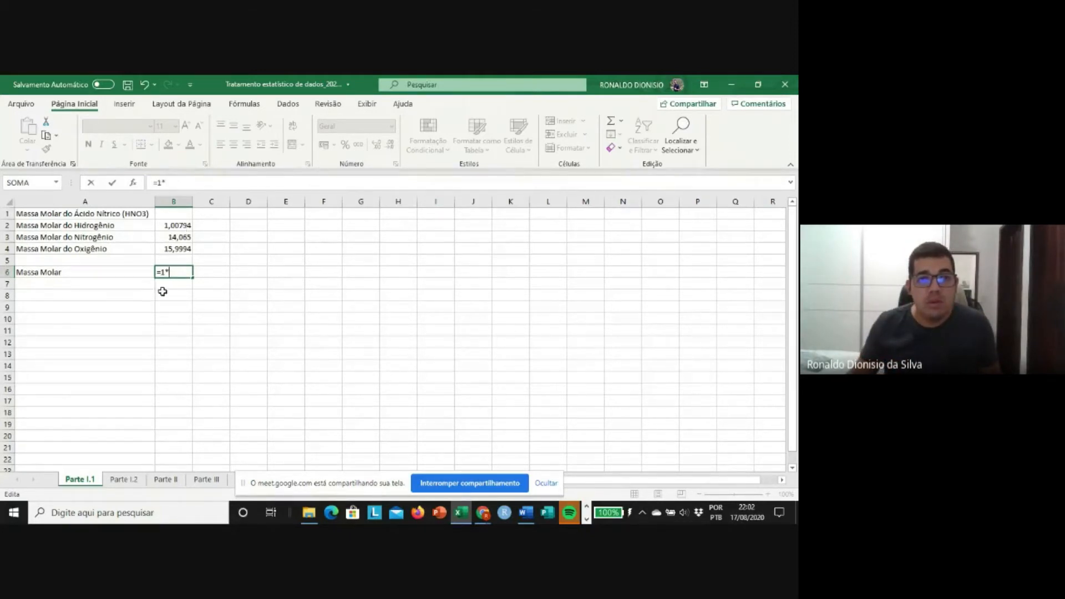
{"action": "left_click", "coordinate": [177, 223]}
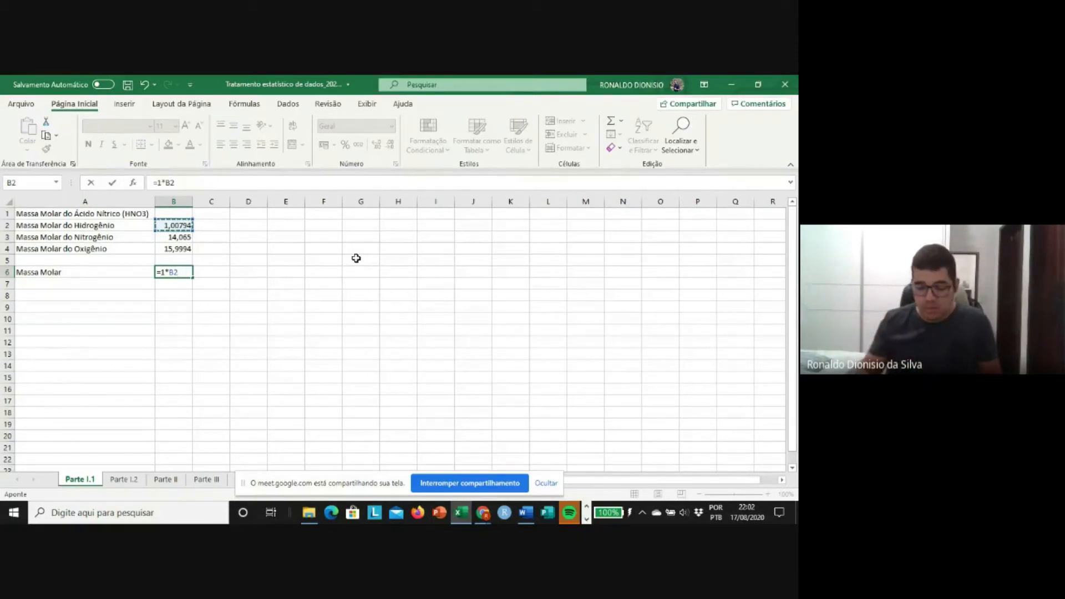
{"action": "type", "text": "+"}
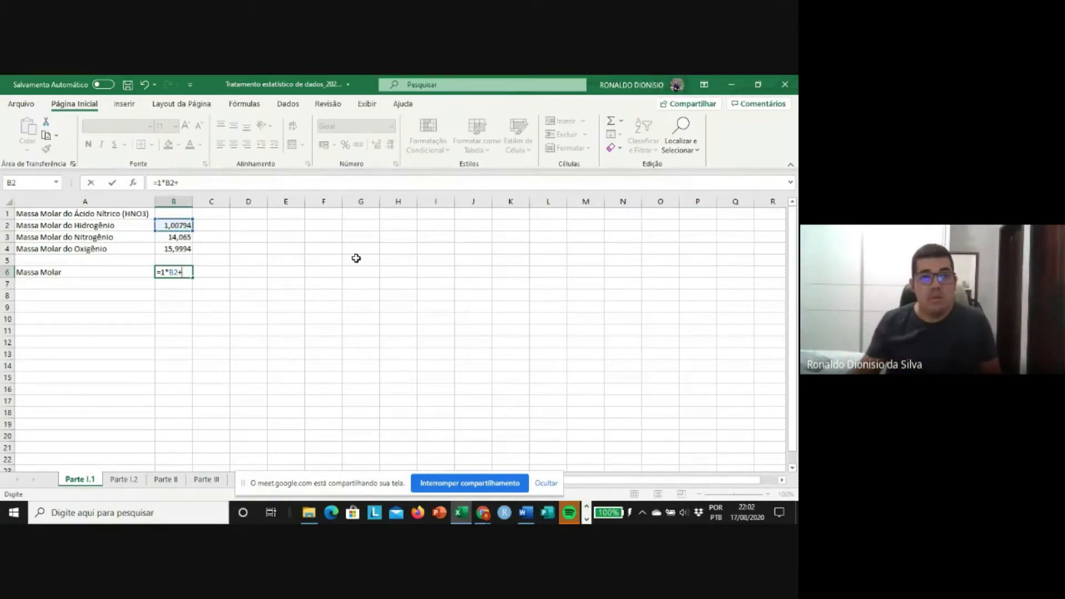
{"action": "type", "text": "1"}
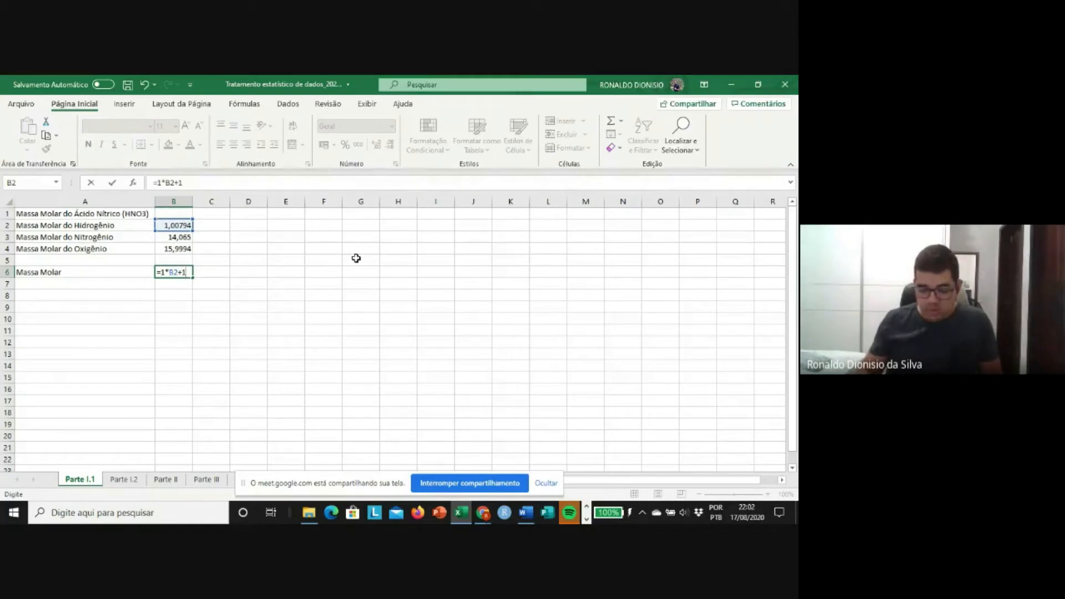
{"action": "type", "text": "*"}
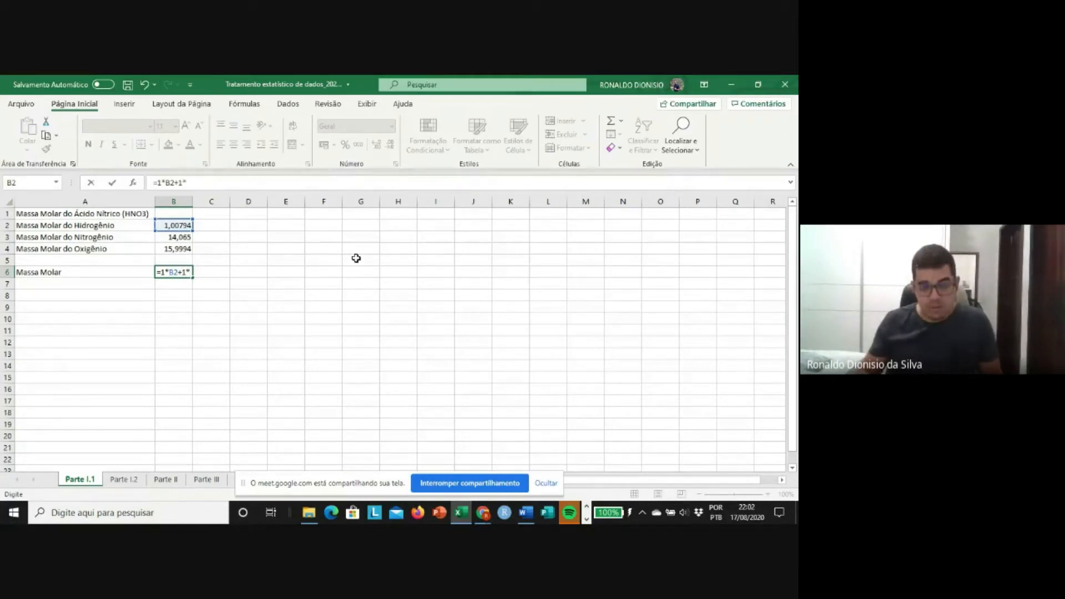
{"action": "left_click", "coordinate": [183, 238]}
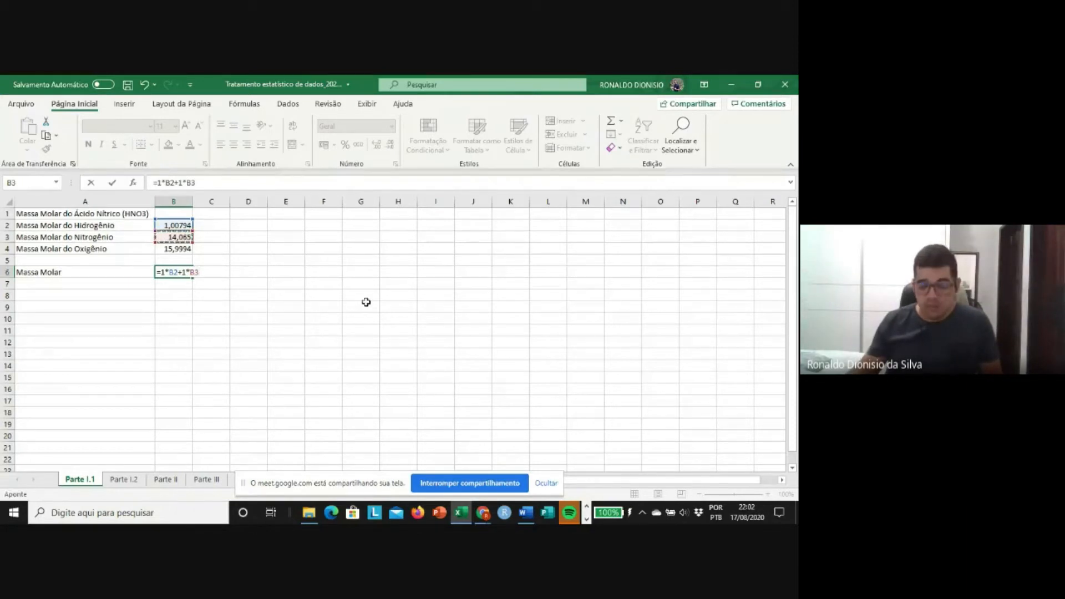
{"action": "type", "text": "+"}
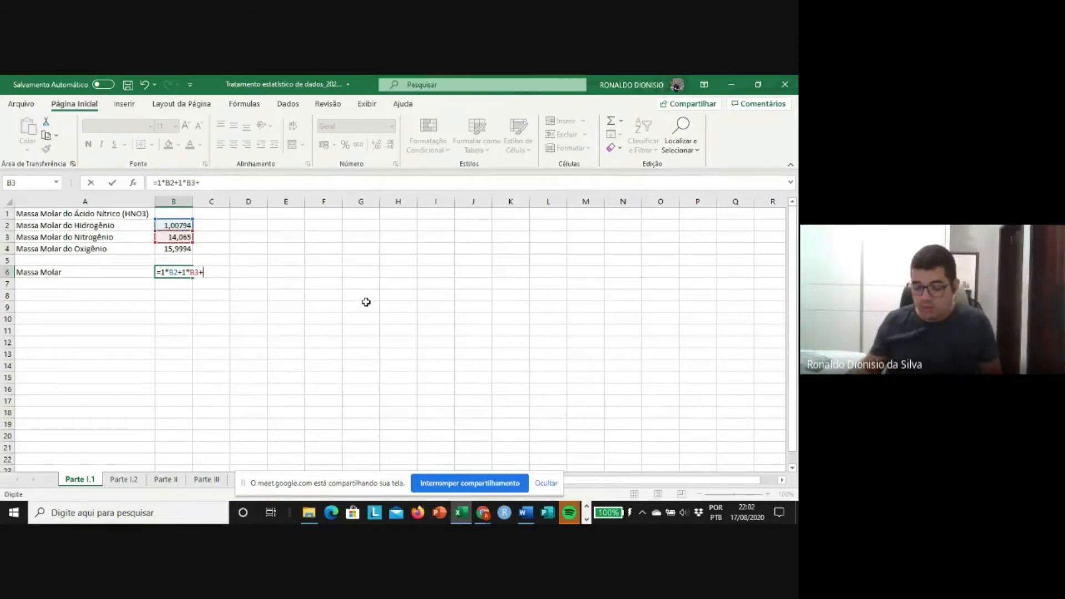
{"action": "type", "text": "3*"}
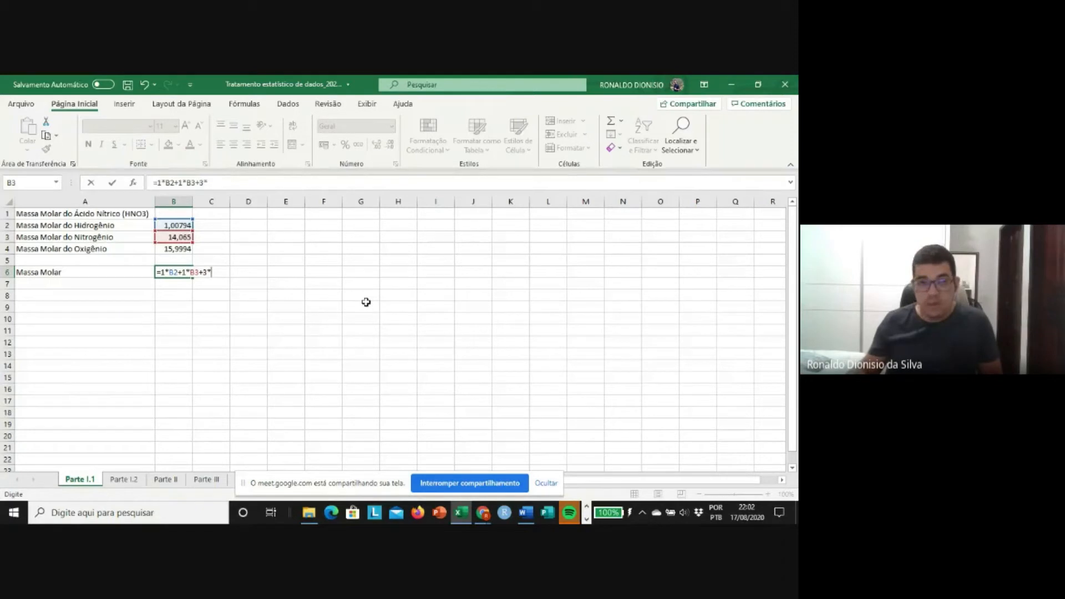
{"action": "left_click", "coordinate": [169, 250]}
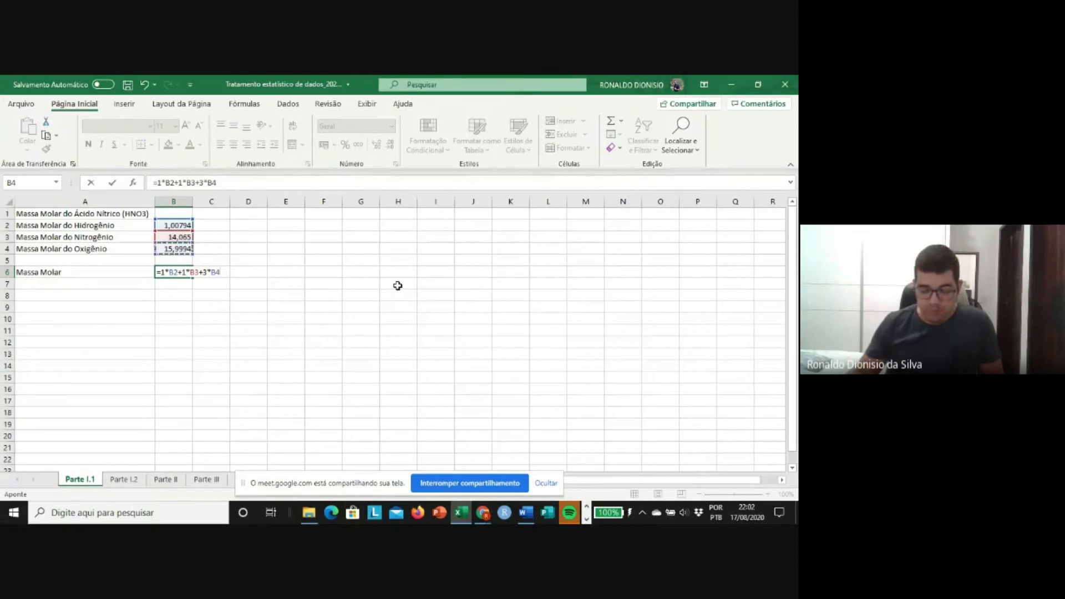
{"action": "key", "text": "Return"}
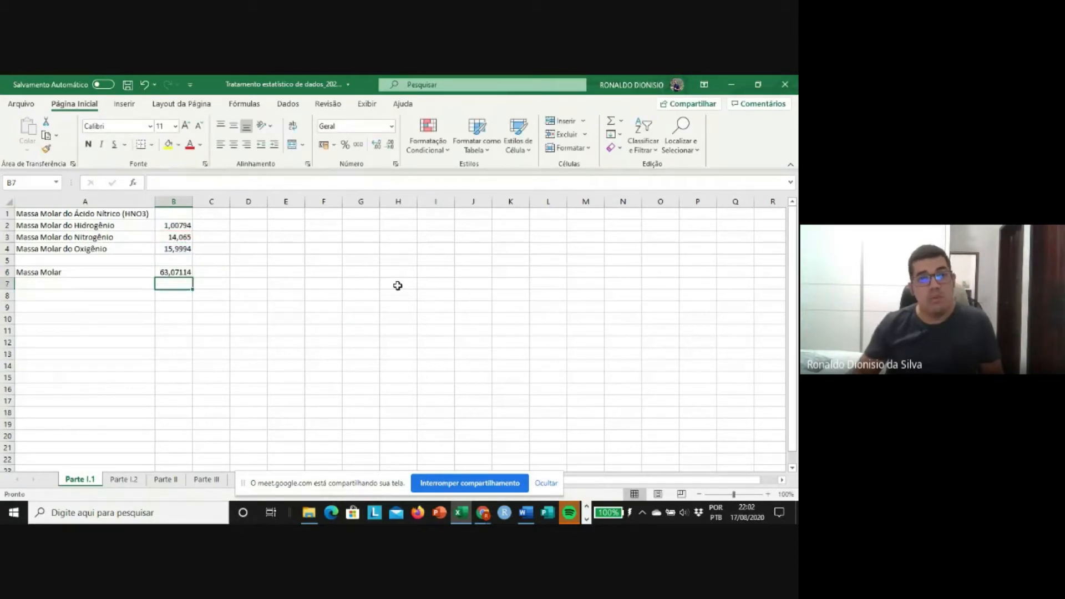
{"action": "key", "text": "Up"}
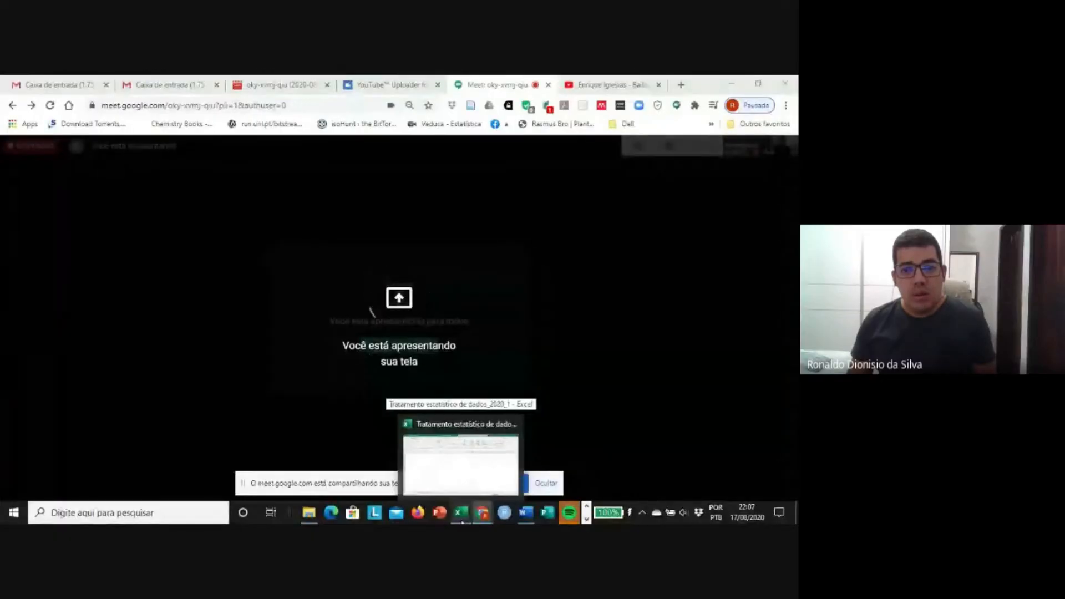
Enter the title "Determinação Gravimétrica de Cloreto" in cell A1 of sheet Parte I.2 and fit column A's width to it.
{"action": "left_click", "coordinate": [461, 513]}
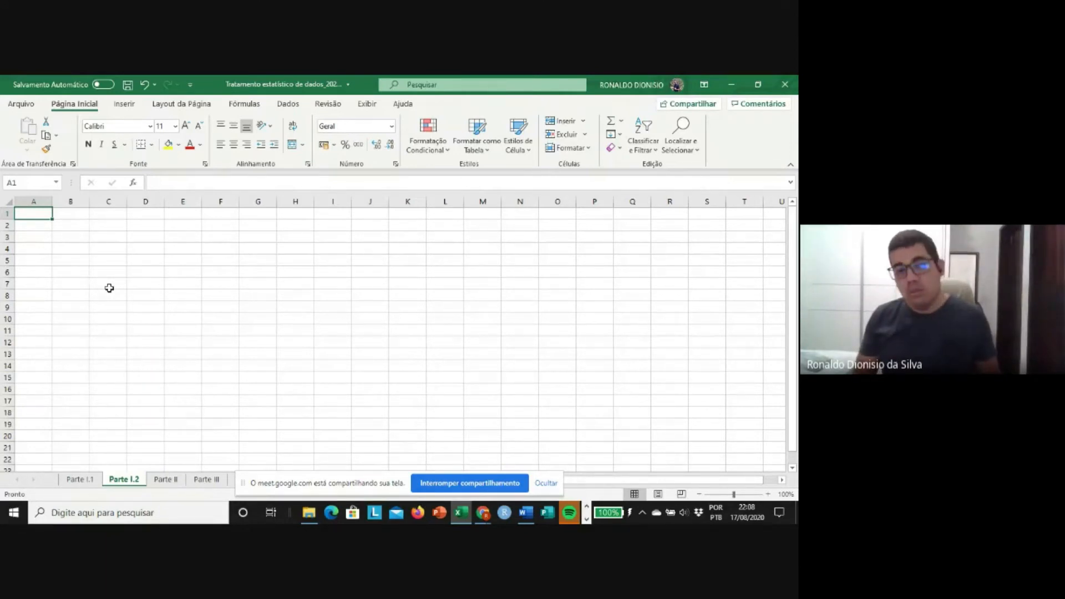
{"action": "type", "text": "Det"}
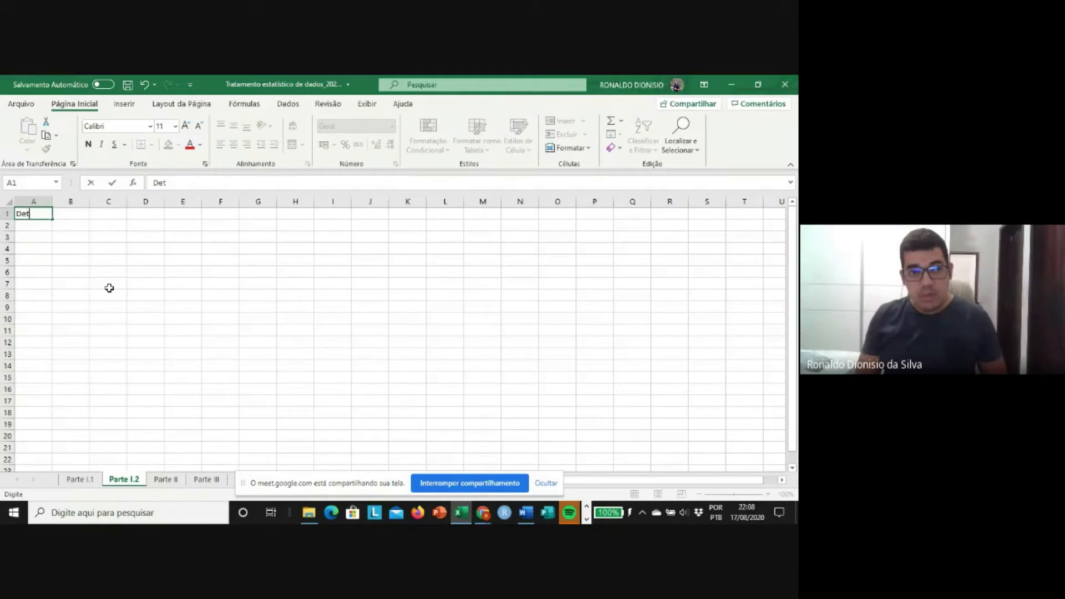
{"action": "type", "text": "ermina"}
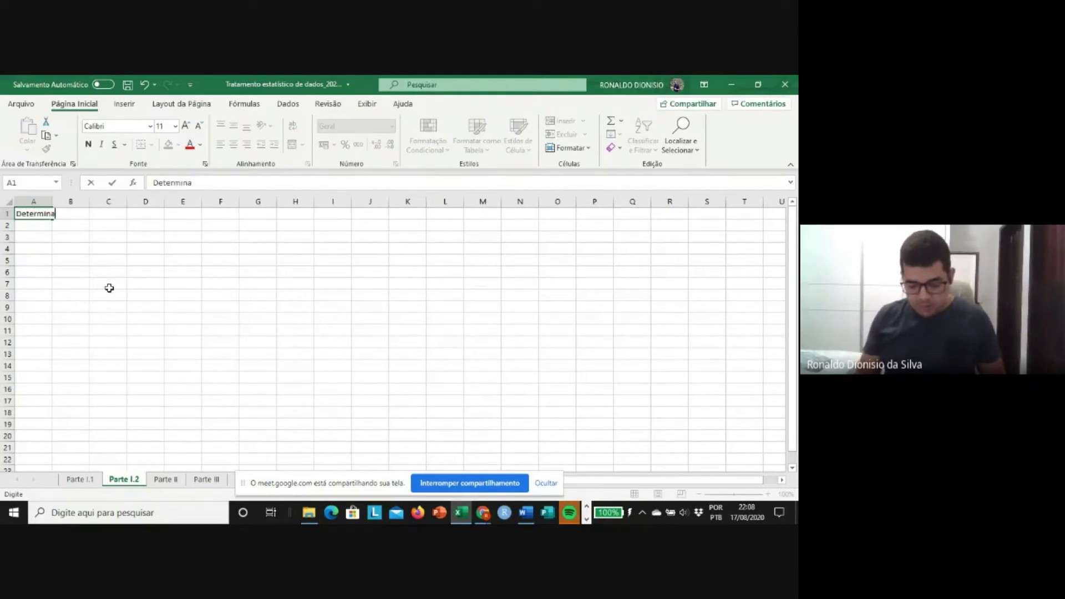
{"action": "type", "text": "ção"}
{"action": "key", "text": "BackSpace"}
{"action": "key", "text": "BackSpace"}
{"action": "key", "text": "BackSpace"}
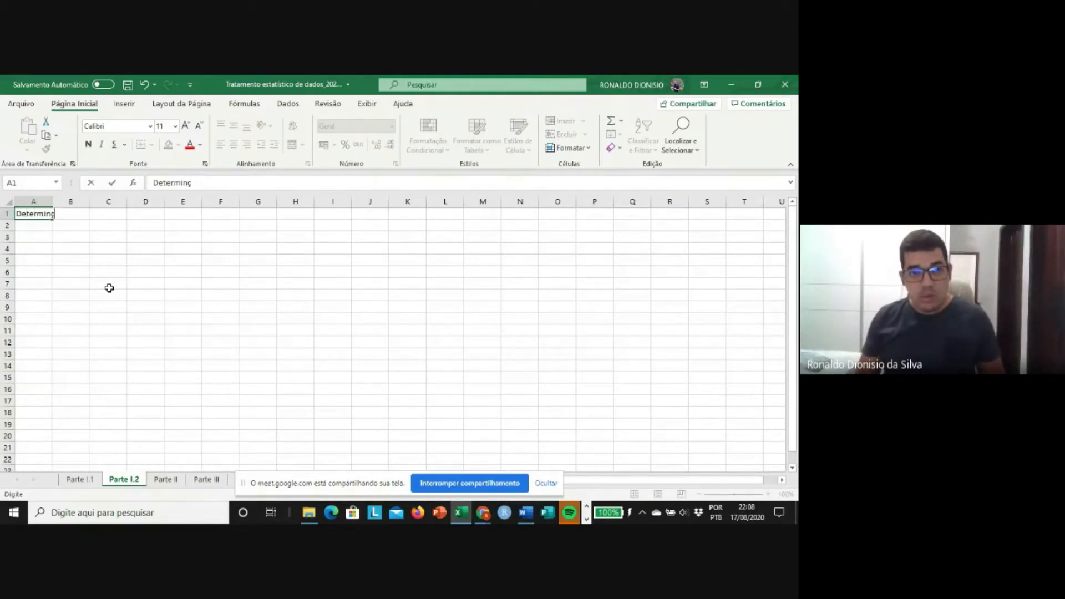
{"action": "type", "text": "ção G"}
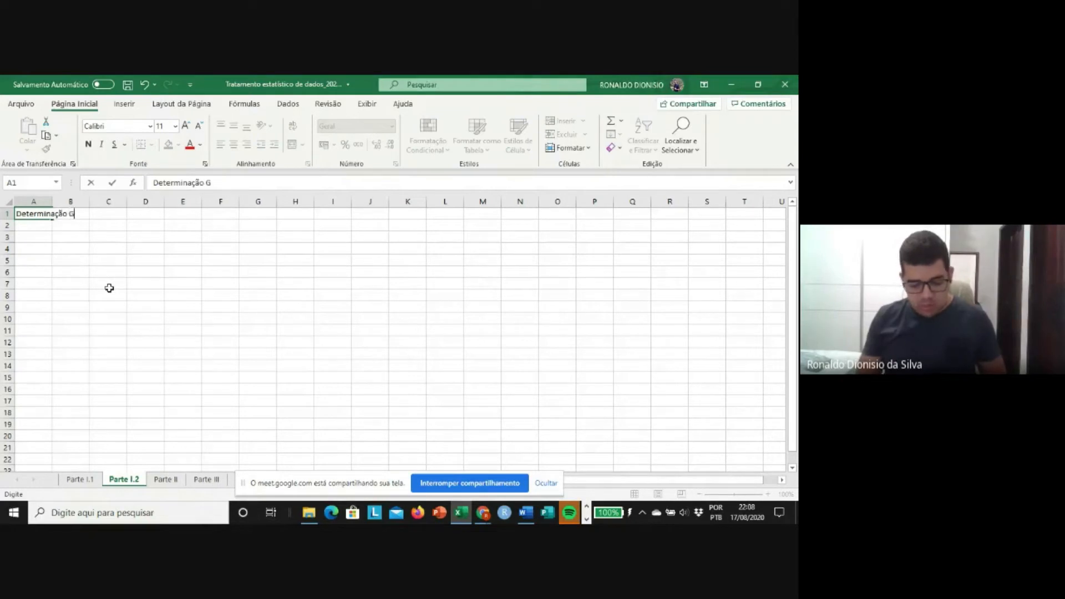
{"action": "type", "text": "ravimétrica "}
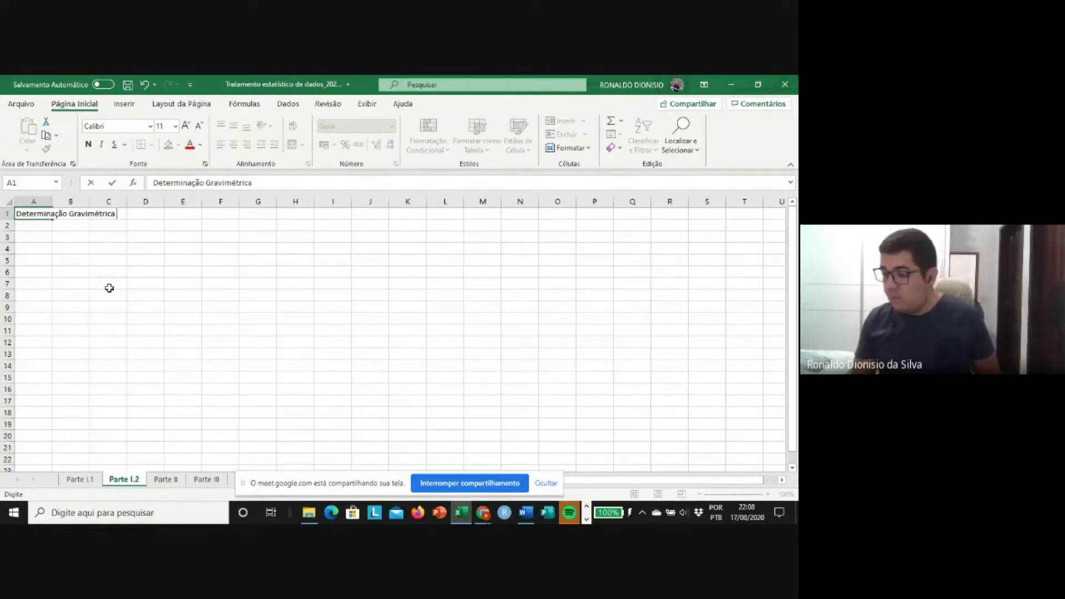
{"action": "type", "text": "de Cloreto"}
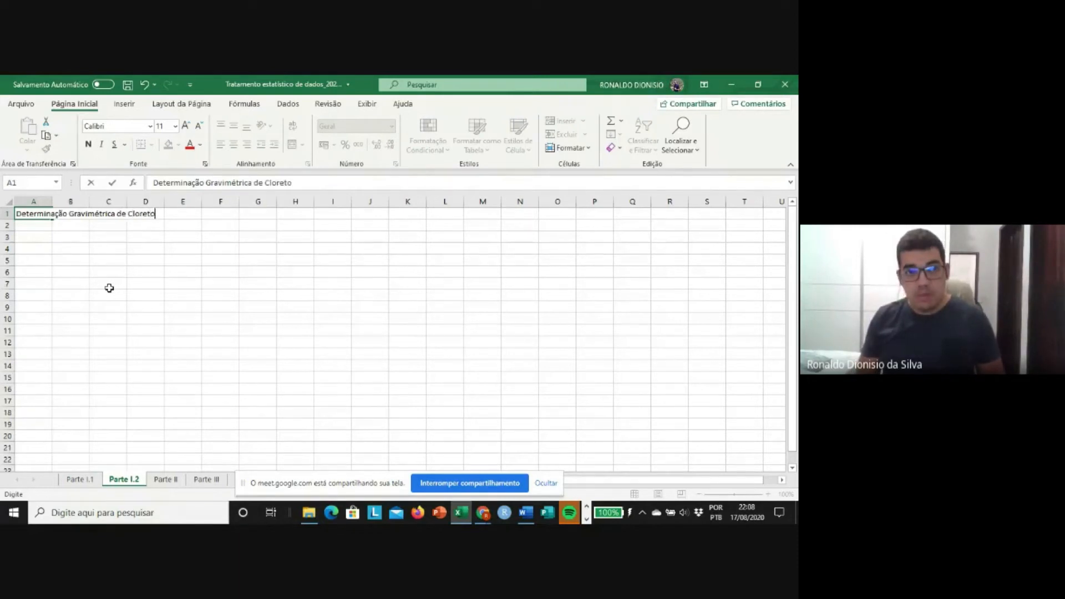
{"action": "key", "text": "Return"}
{"action": "key", "text": "Up"}
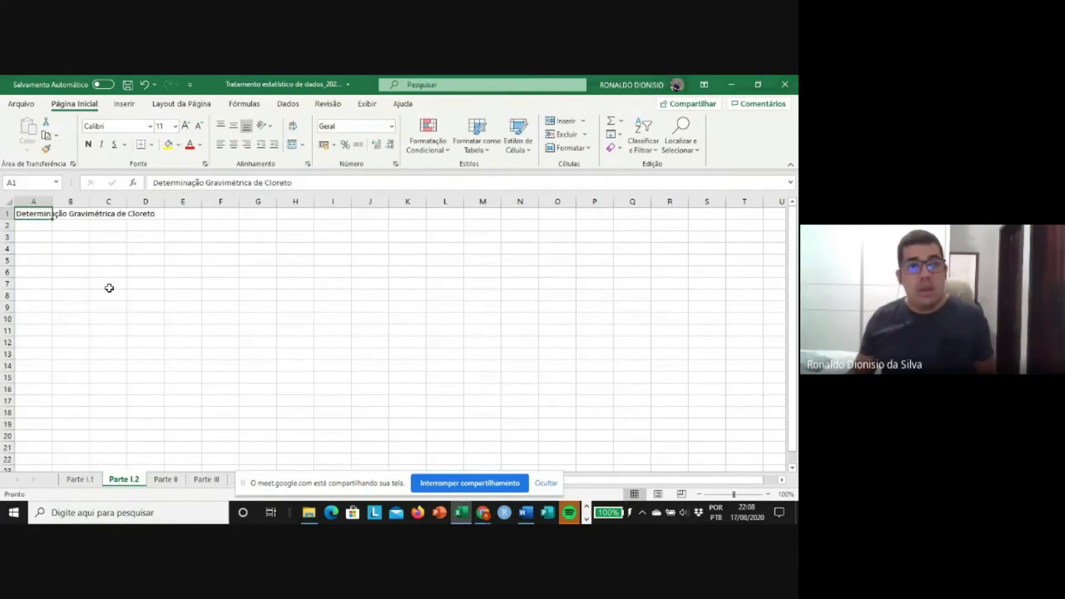
{"action": "double_click", "coordinate": [54, 202]}
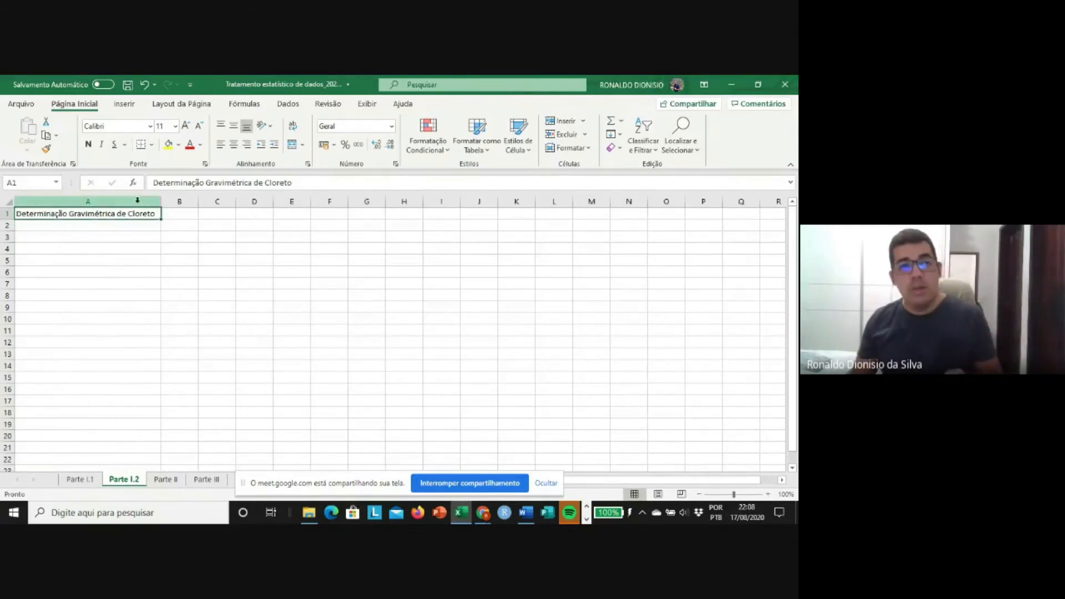
{"action": "left_click", "coordinate": [97, 226]}
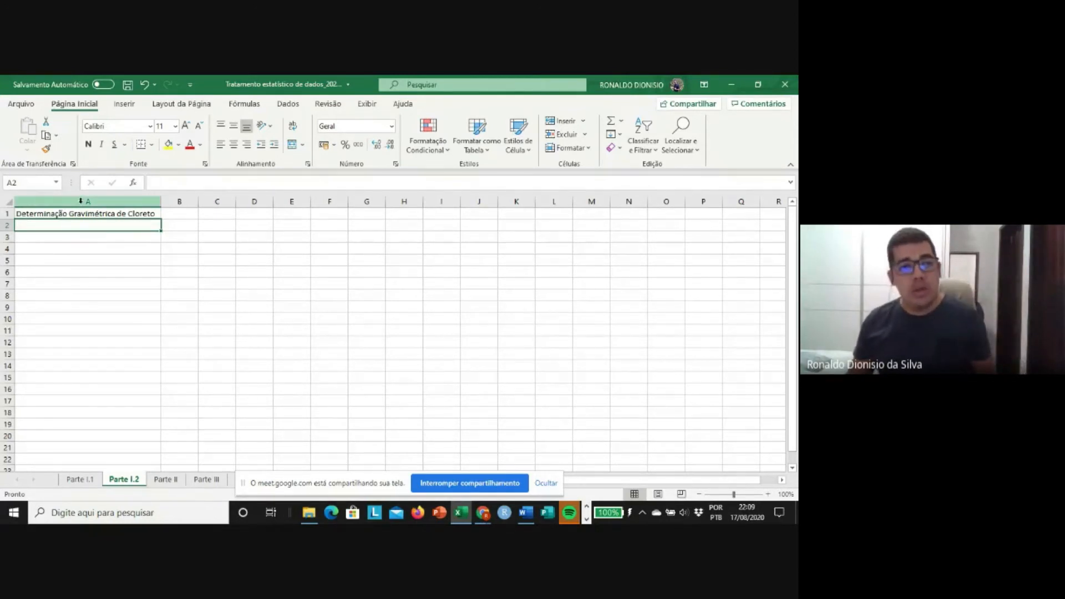
Format the title in cell A1 as bold and italic, without underline.
{"action": "left_click", "coordinate": [85, 215]}
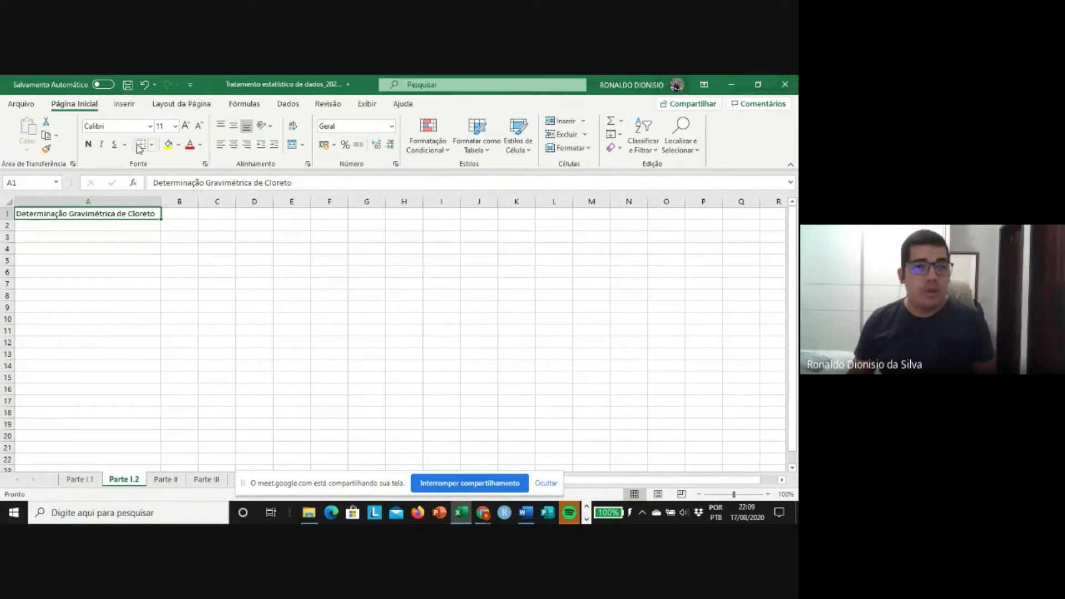
{"action": "left_click", "coordinate": [90, 145]}
{"action": "left_click", "coordinate": [102, 145]}
{"action": "left_click", "coordinate": [114, 146]}
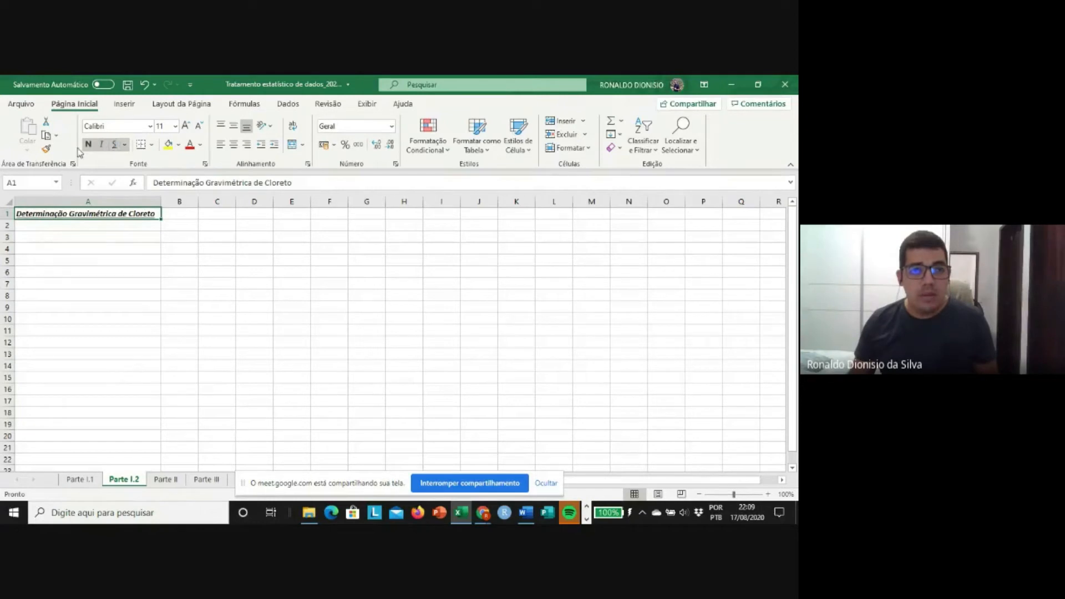
{"action": "left_click", "coordinate": [114, 147]}
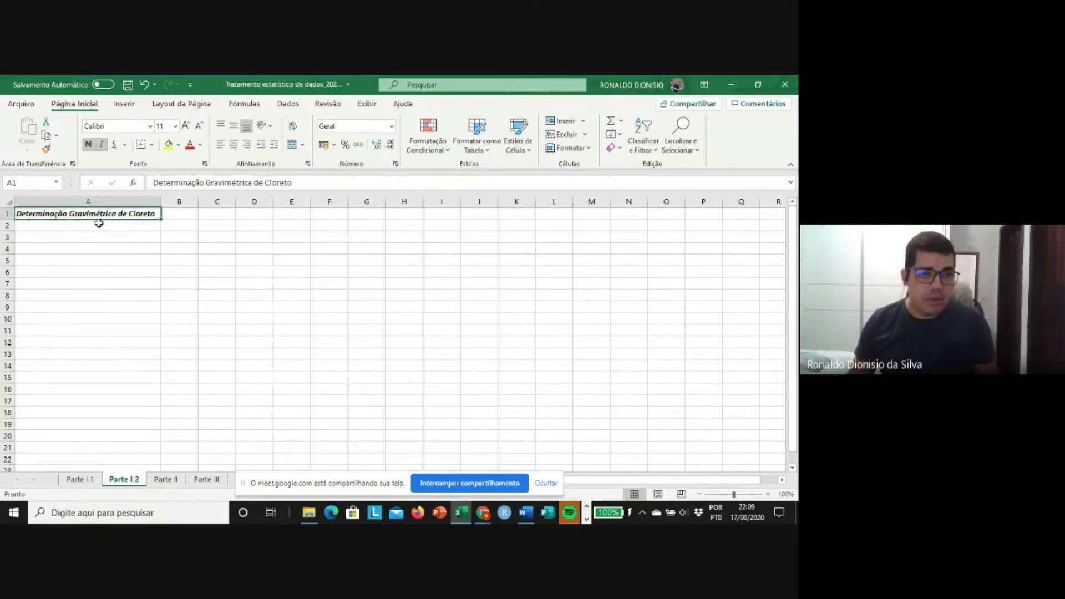
Enter the label "Massa do Frasco mais a da amostra, g" in cell A2.
{"action": "left_click", "coordinate": [97, 224]}
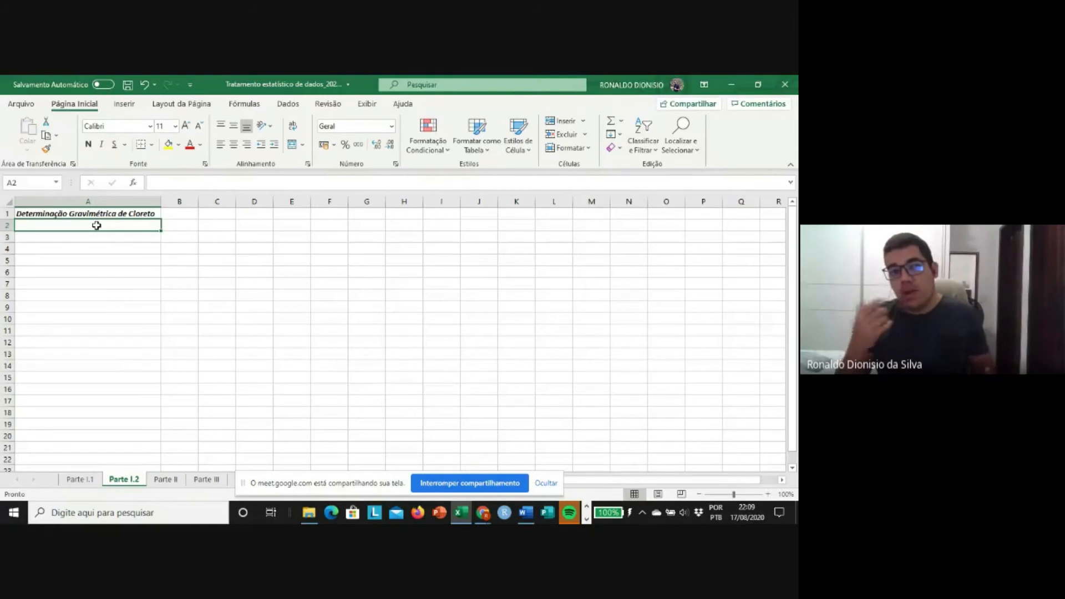
{"action": "type", "text": "Massa do "}
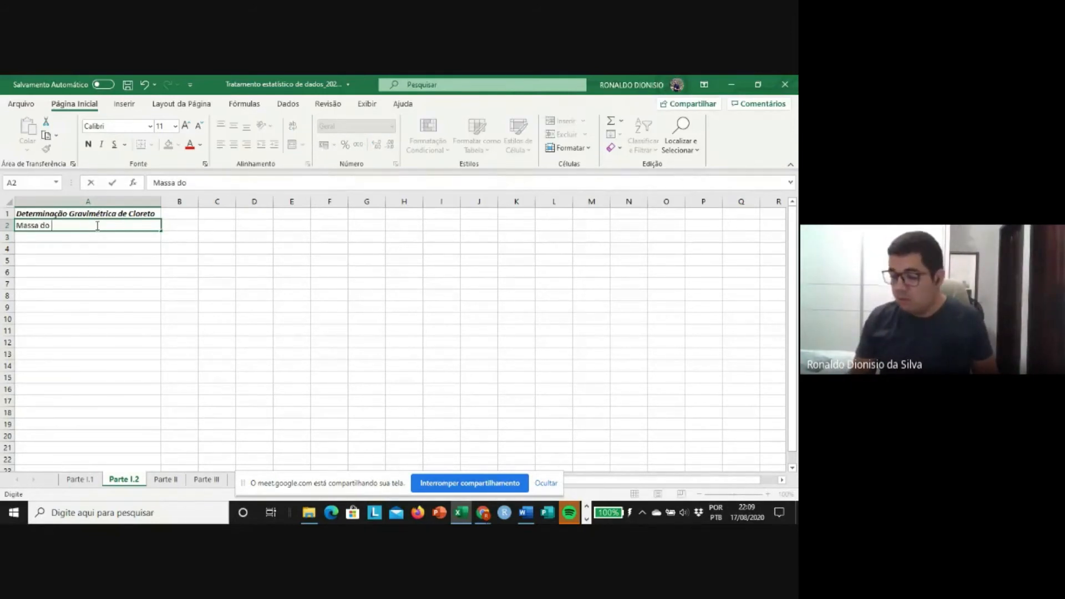
{"action": "type", "text": "Frasco"}
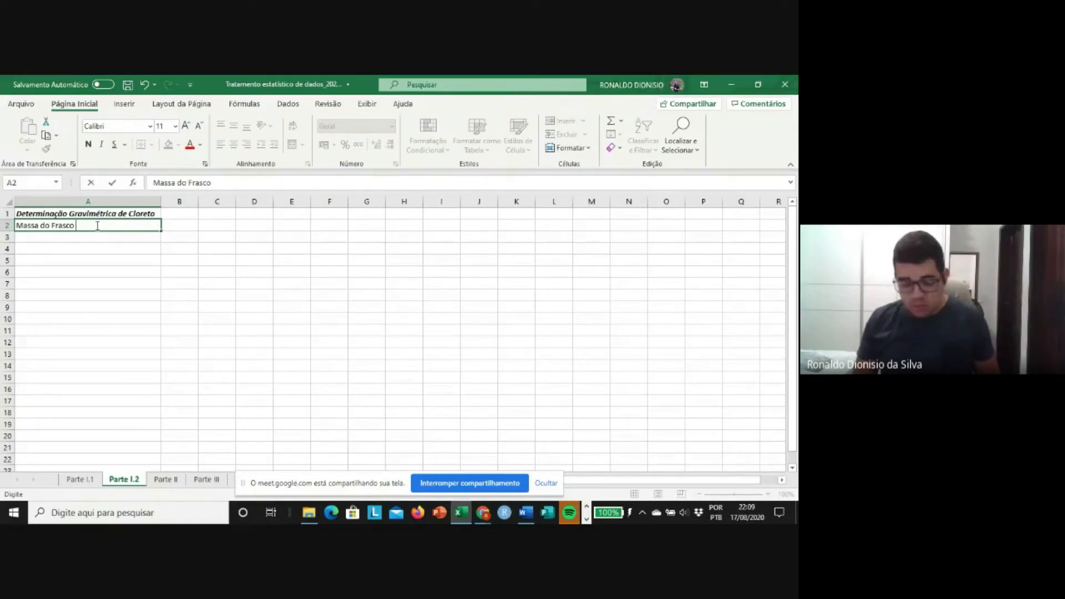
{"action": "type", "text": "mais a da"}
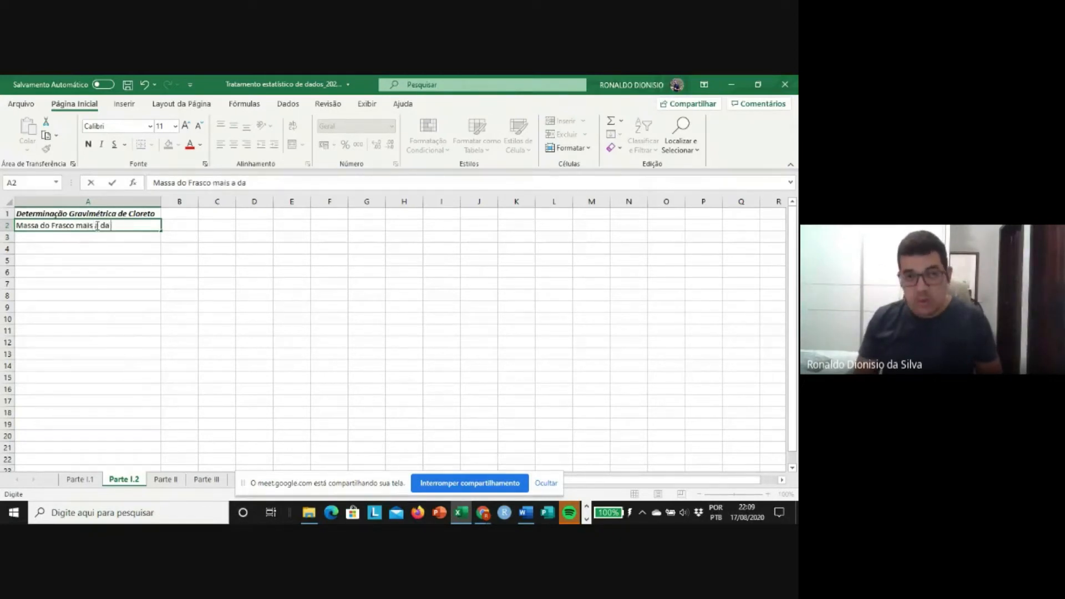
{"action": "type", "text": " amostra"}
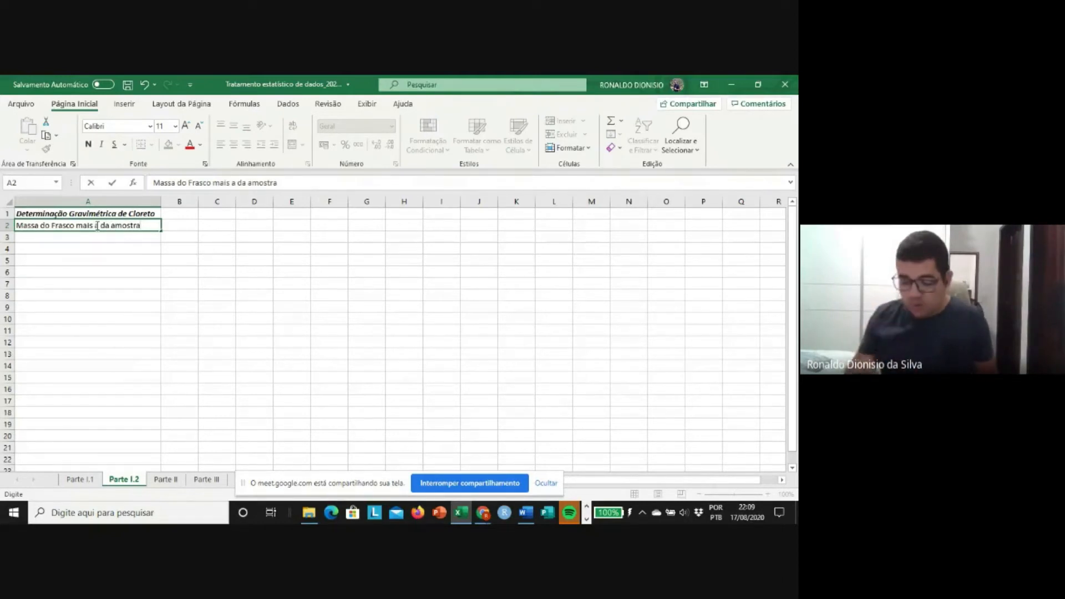
{"action": "type", "text": ", g"}
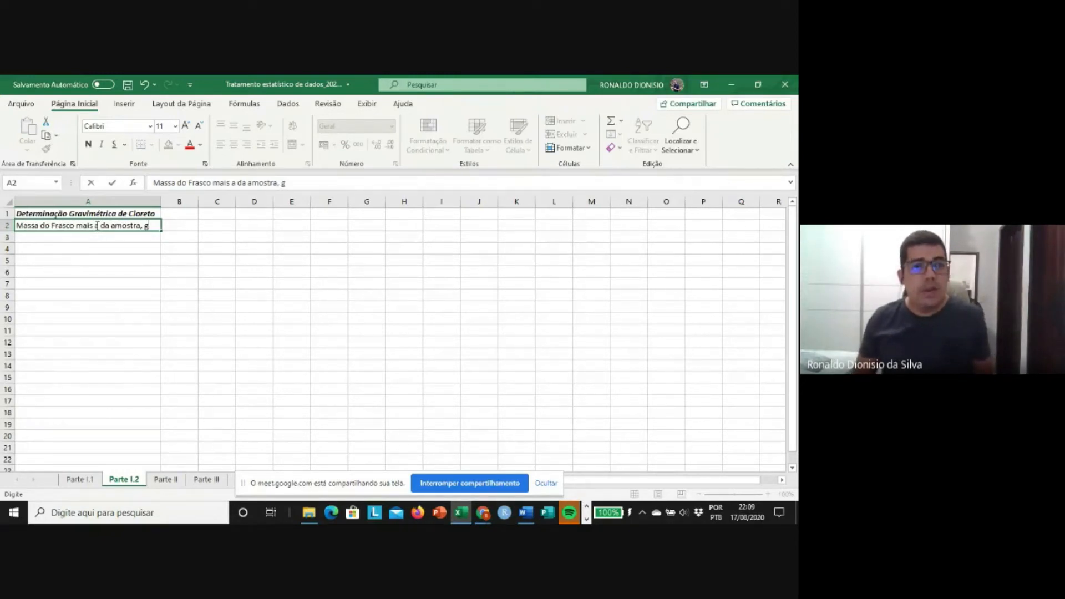
{"action": "key", "text": "Return"}
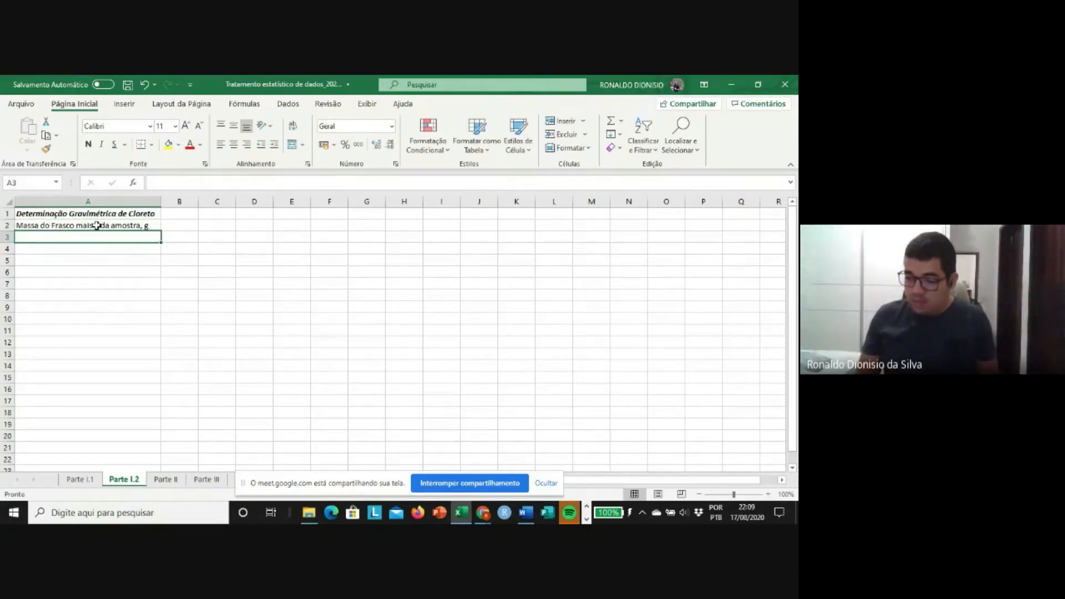
Repeat the label "Massa do Frasco mais a da amostra, g" in cell A3 and keep that cell selected.
{"action": "type", "text": "Massa do Frasco mais a da amostra, g"}
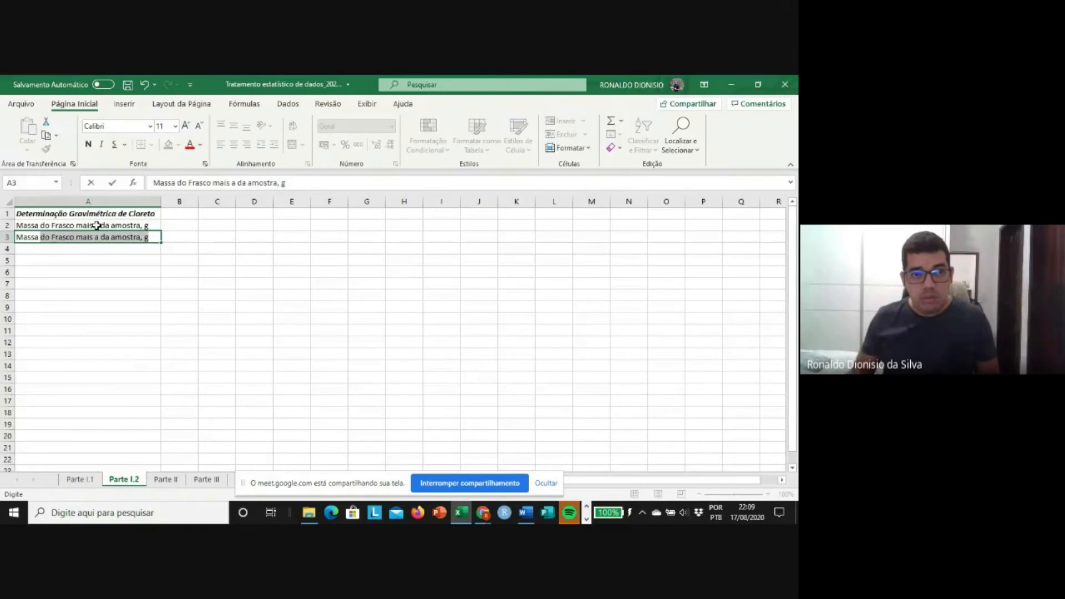
{"action": "key", "text": "Tab"}
{"action": "key", "text": "Left"}
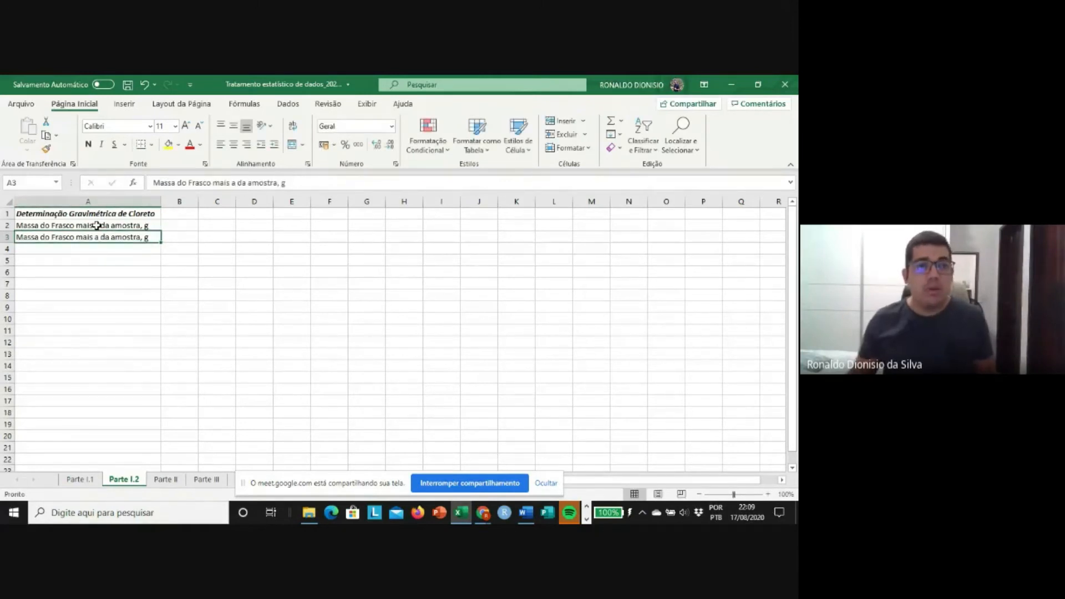
Replace "mais" with "menos" in cell A3 so the label reads "Massa do Frasco menos a da amostra, g".
{"action": "left_click", "coordinate": [230, 183]}
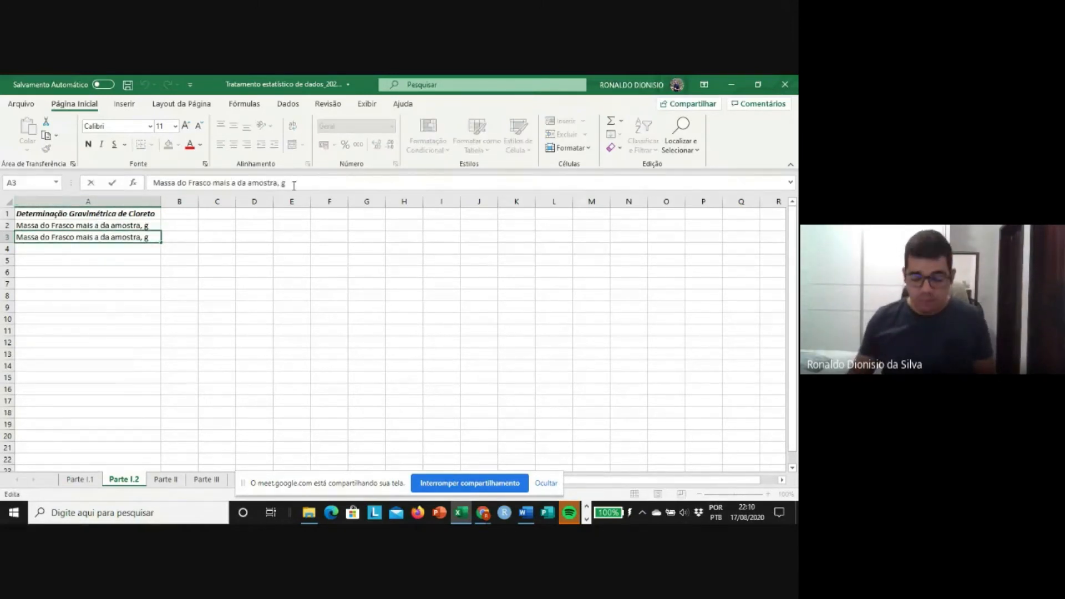
{"action": "key", "text": "BackSpace"}
{"action": "key", "text": "BackSpace"}
{"action": "key", "text": "BackSpace"}
{"action": "key", "text": "BackSpace"}
{"action": "type", "text": "menos"}
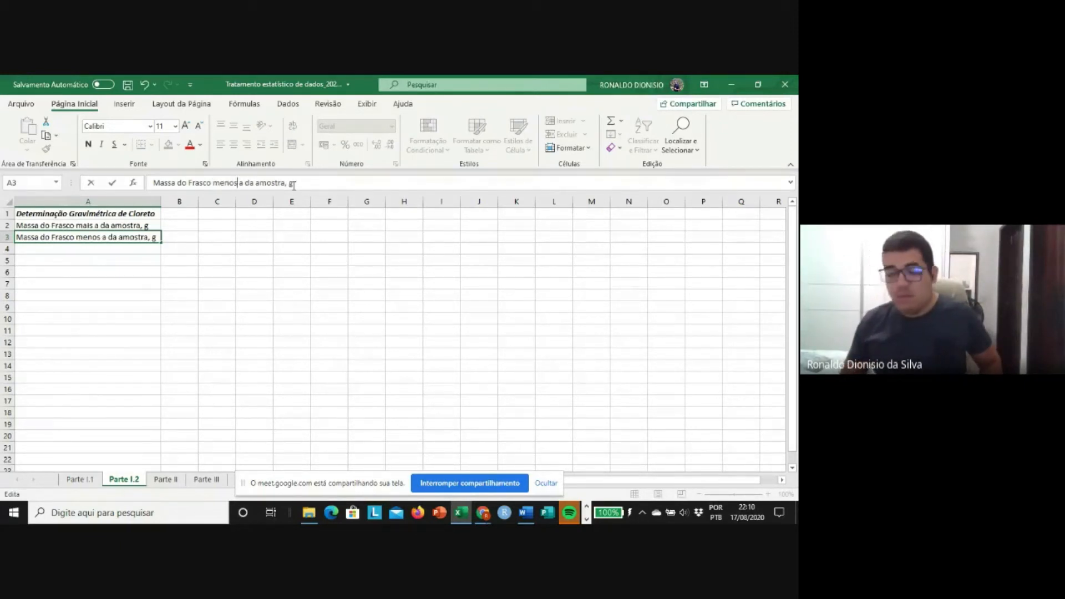
{"action": "key", "text": "Return"}
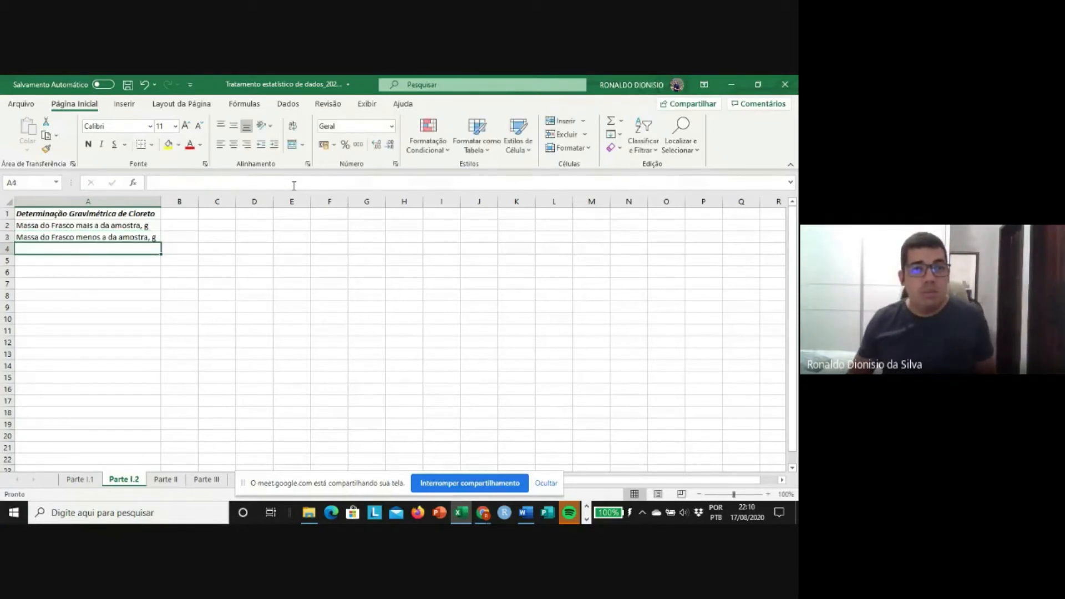
Enter the label "Massa da Amostra, g" in cell A4.
{"action": "type", "text": "M"}
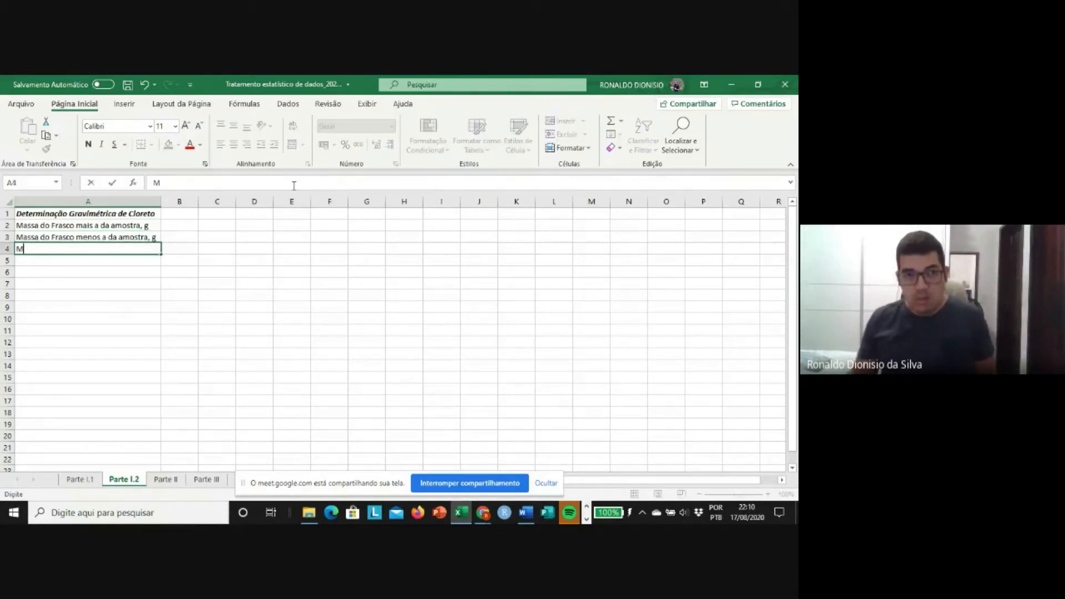
{"action": "type", "text": "assa da Amostra, g"}
{"action": "key", "text": "Return"}
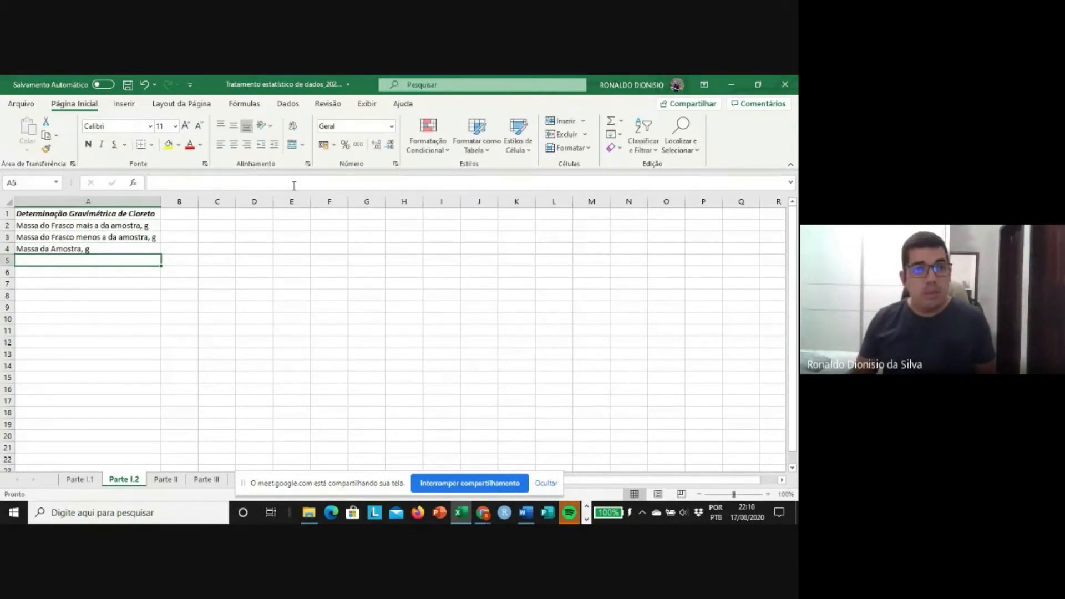
Leave row 5 empty and enter the label "Massas dos cadinhos, com AgCl, g" in cell A6.
{"action": "key", "text": "Return"}
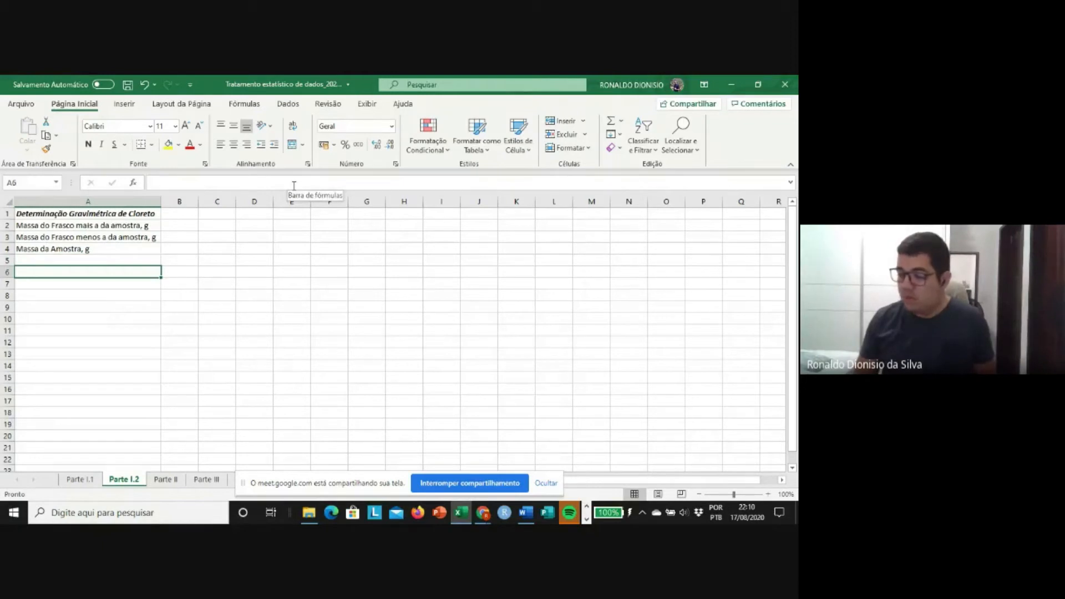
{"action": "type", "text": "Massa"}
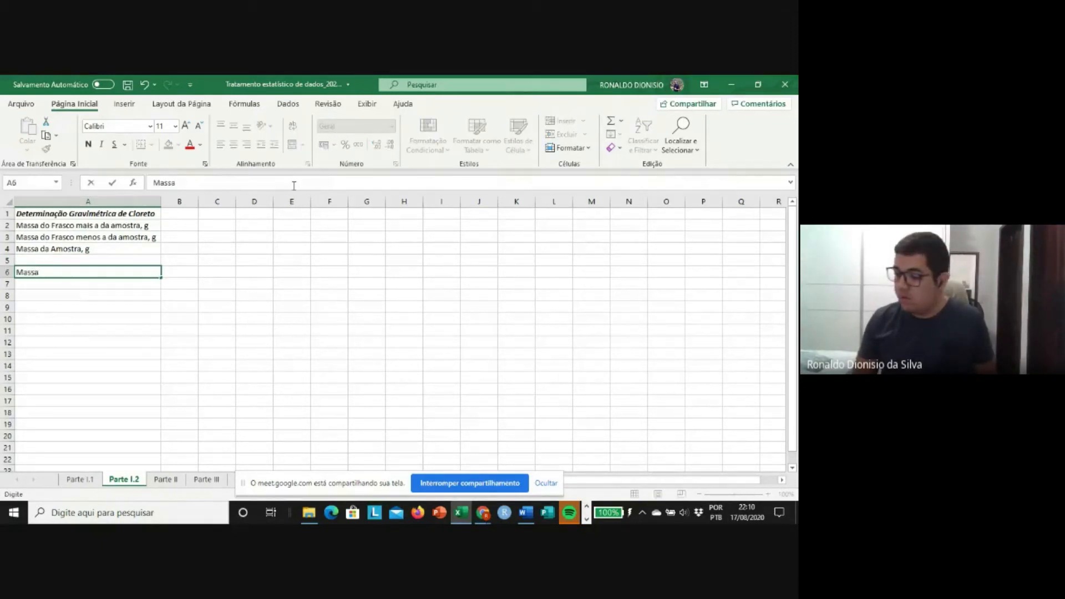
{"action": "type", "text": "s dos cadinhos"}
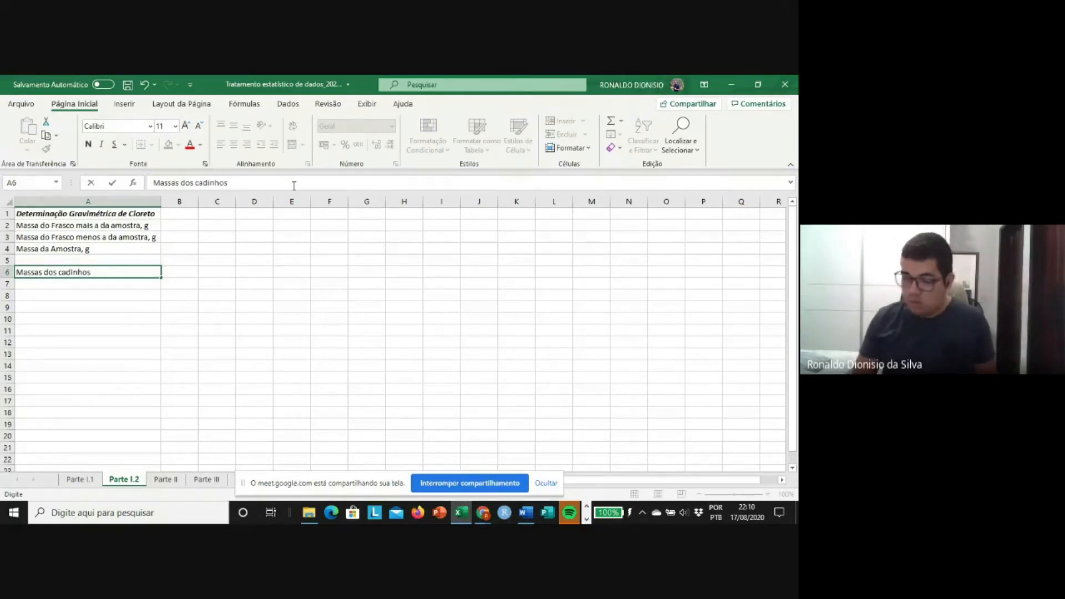
{"action": "type", "text": ", com A"}
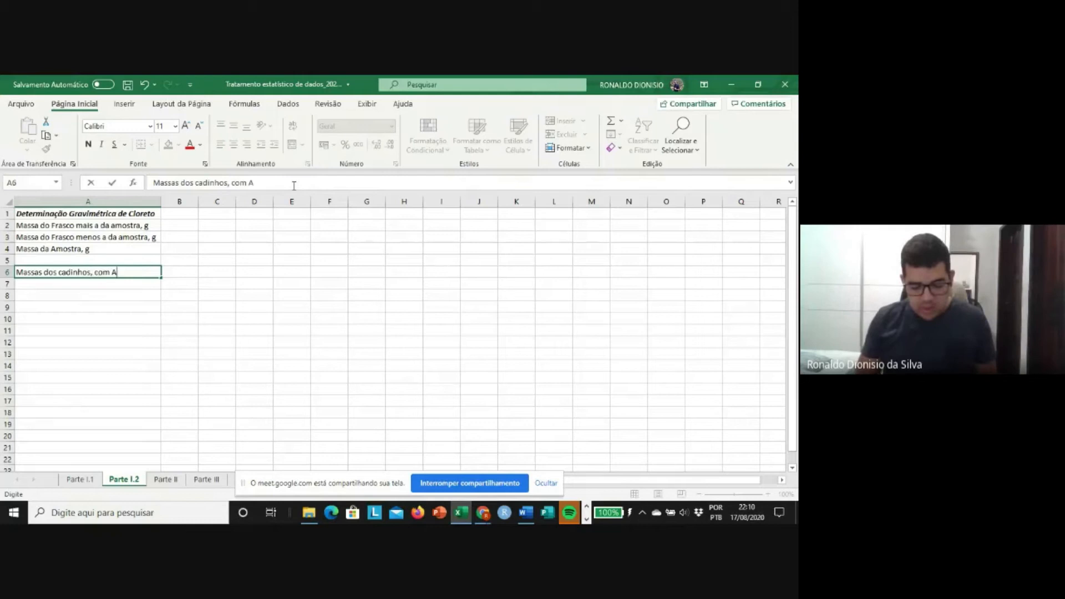
{"action": "type", "text": "gCl"}
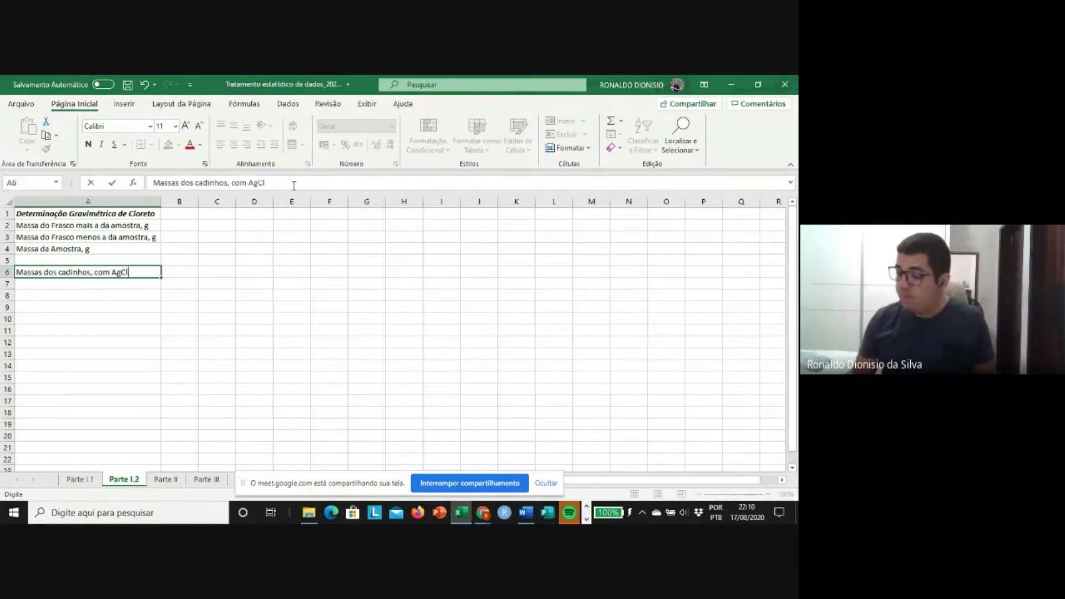
{"action": "type", "text": ", g"}
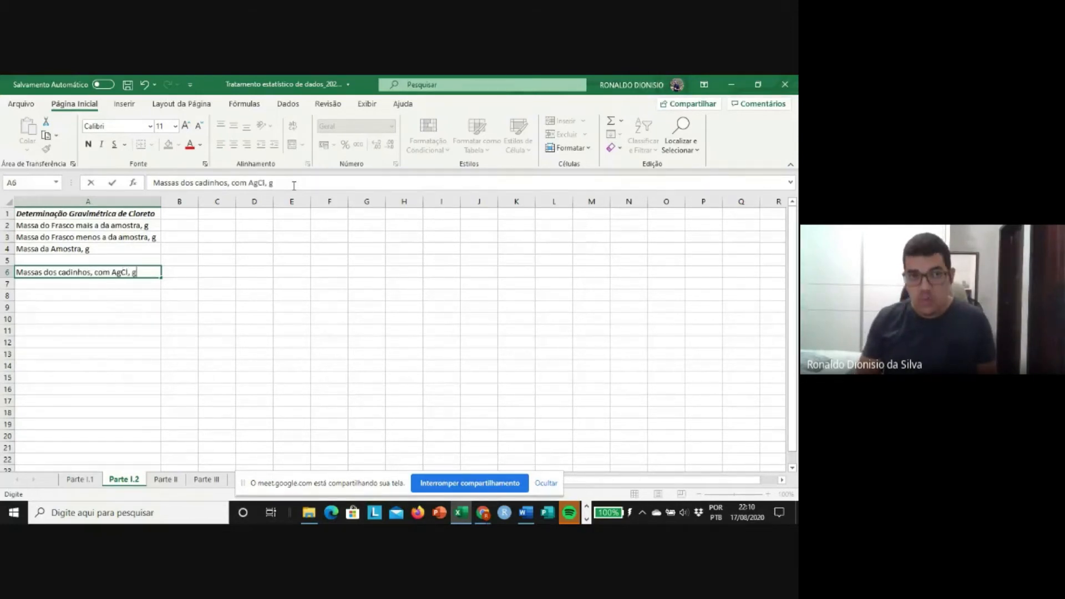
{"action": "key", "text": "Return"}
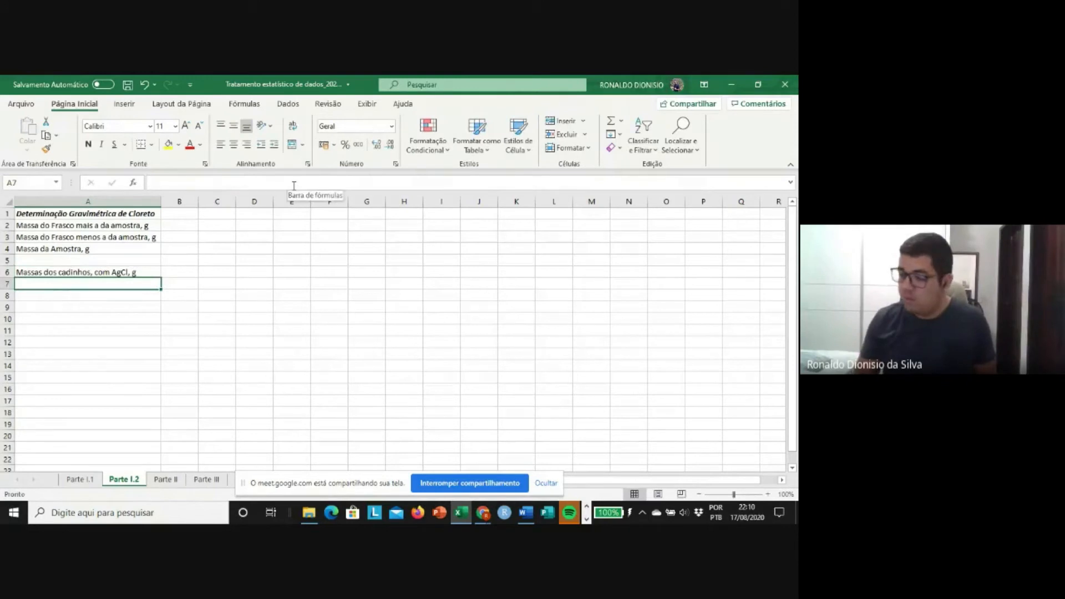
Repeat the label "Massas dos cadinhos, com AgCl, g" in cell A7.
{"action": "type", "text": "Massas "}
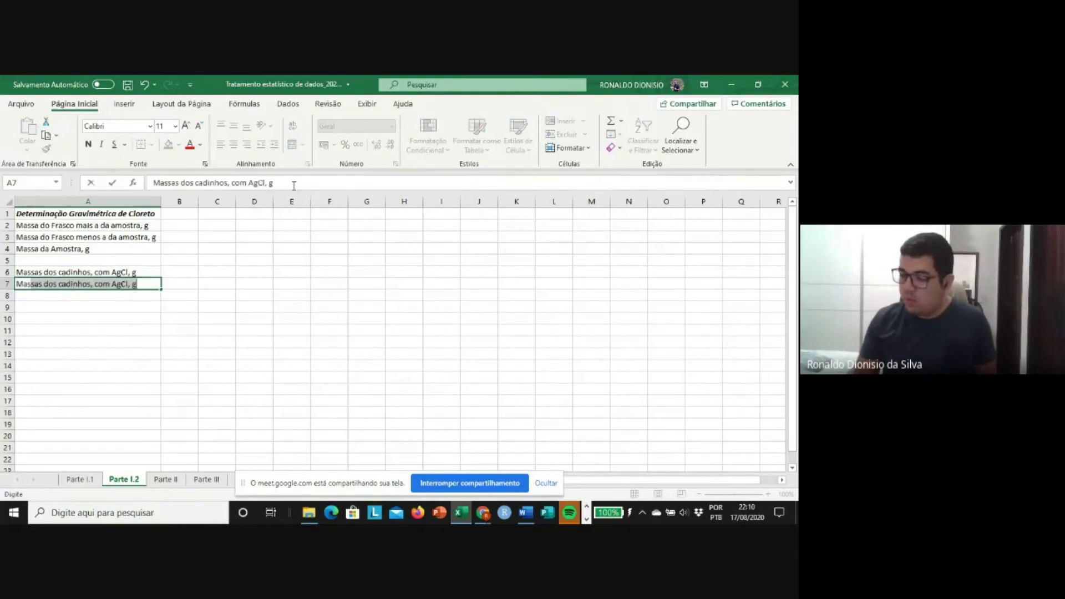
{"action": "type", "text": "dos"}
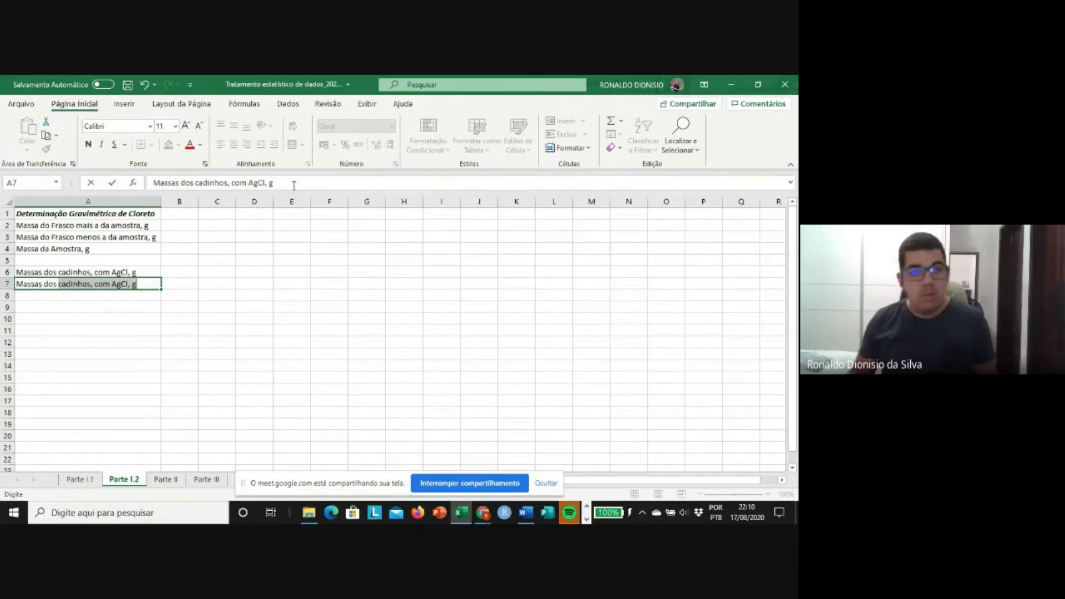
{"action": "key", "text": "Tab"}
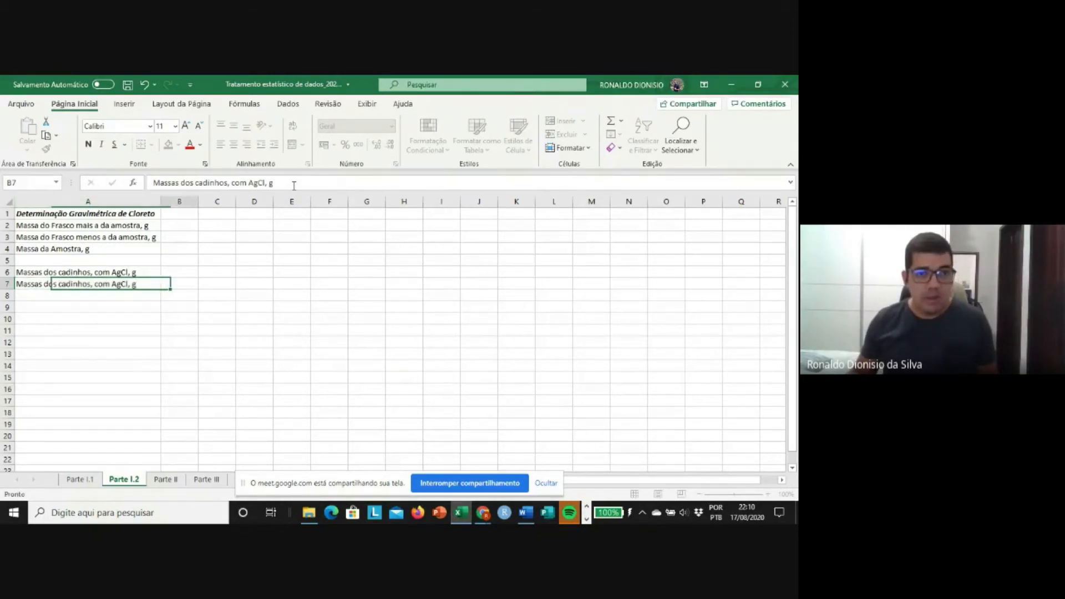
Replace "com AgCl" in cell A7 so the label reads "Massas dos cadinhos,vazios, g".
{"action": "left_click", "coordinate": [118, 283]}
{"action": "left_click_drag", "start_coordinate": [229, 182], "coordinate": [265, 179]}
{"action": "type", "text": "vazi"}
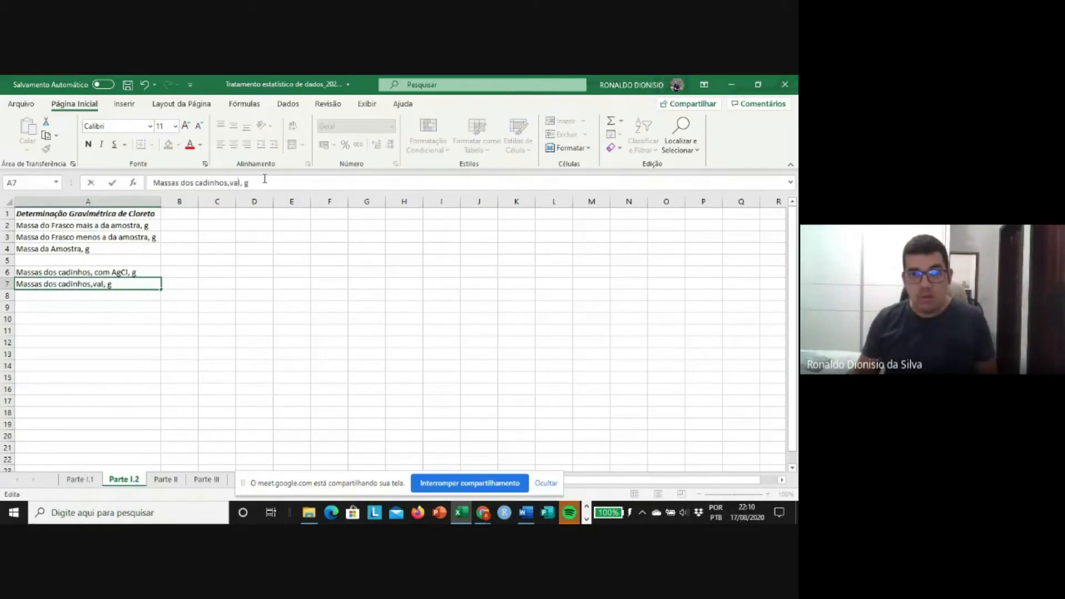
{"action": "type", "text": "os"}
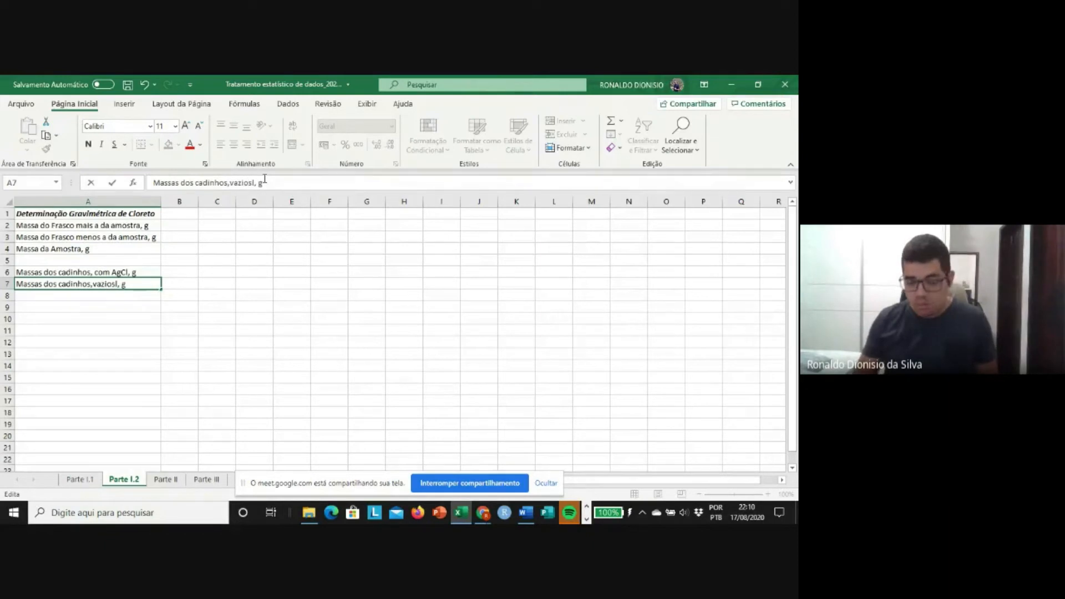
{"action": "type", "text": "l"}
{"action": "key", "text": "BackSpace"}
{"action": "key", "text": "Return"}
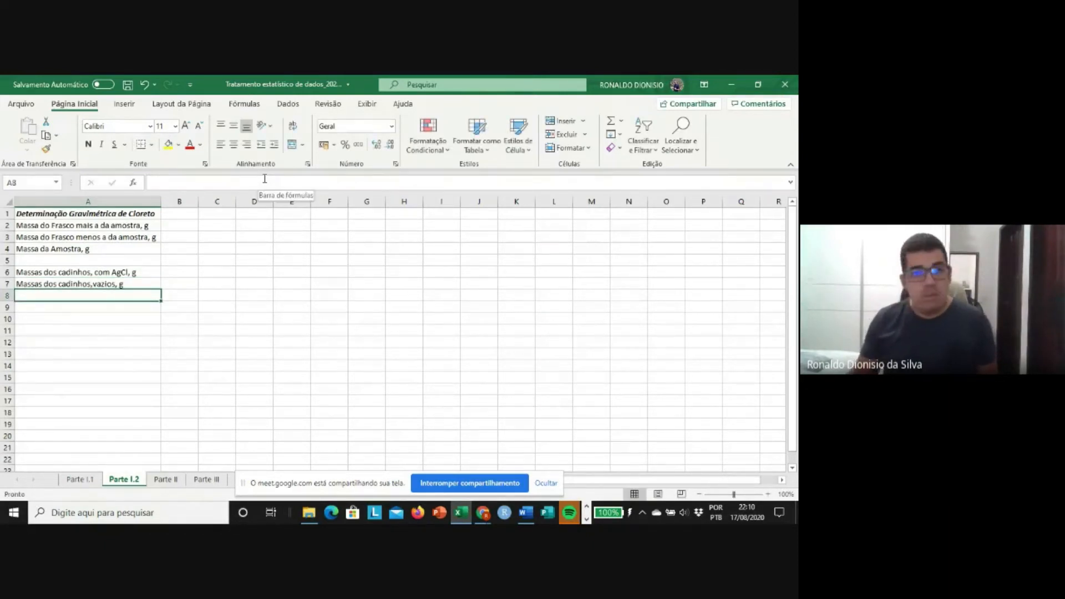
Enter the label "Massa de AgCl, g" in cell A8.
{"action": "type", "text": "Massa"}
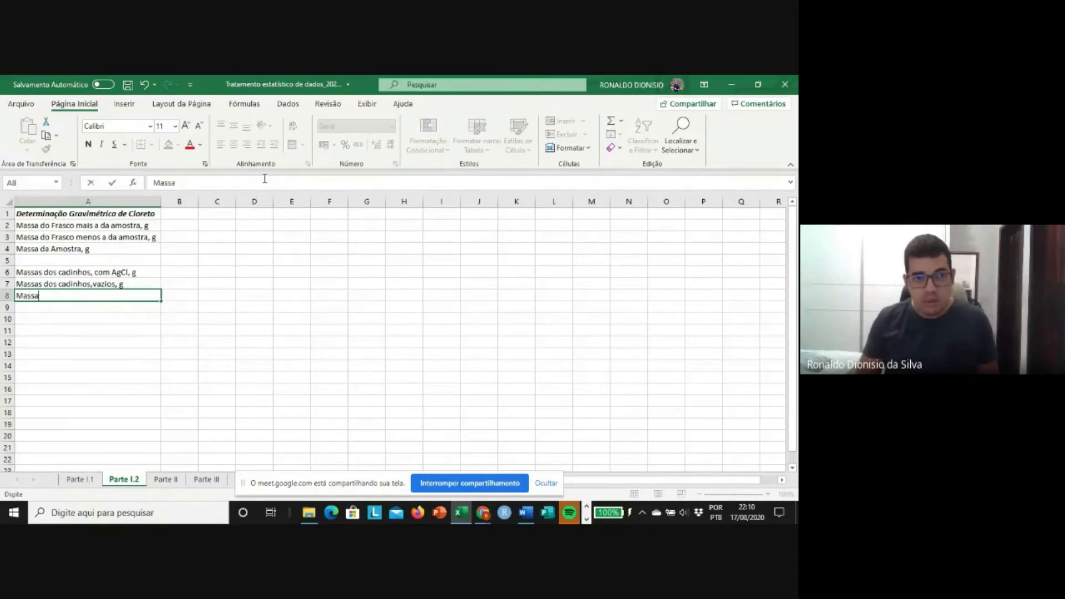
{"action": "type", "text": " de AgC"}
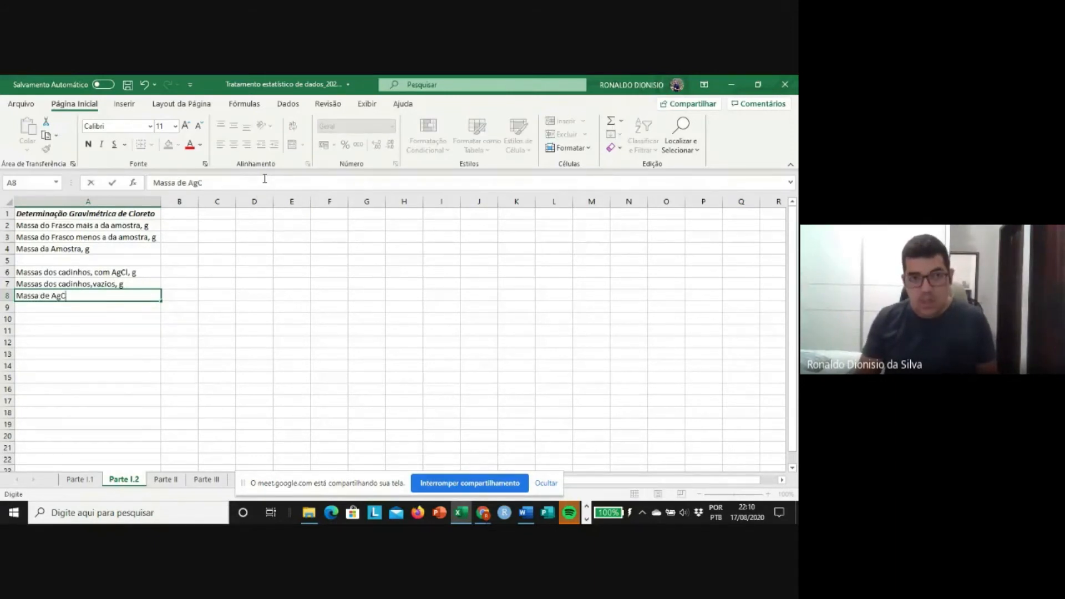
{"action": "type", "text": "l, g"}
{"action": "key", "text": "Return"}
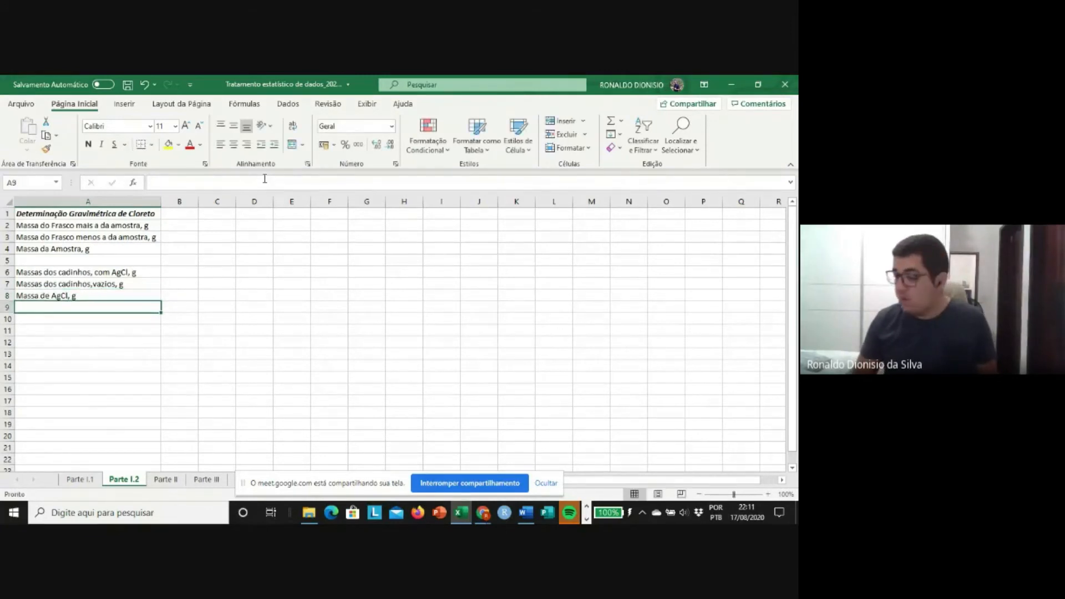
{"action": "key", "text": "Return"}
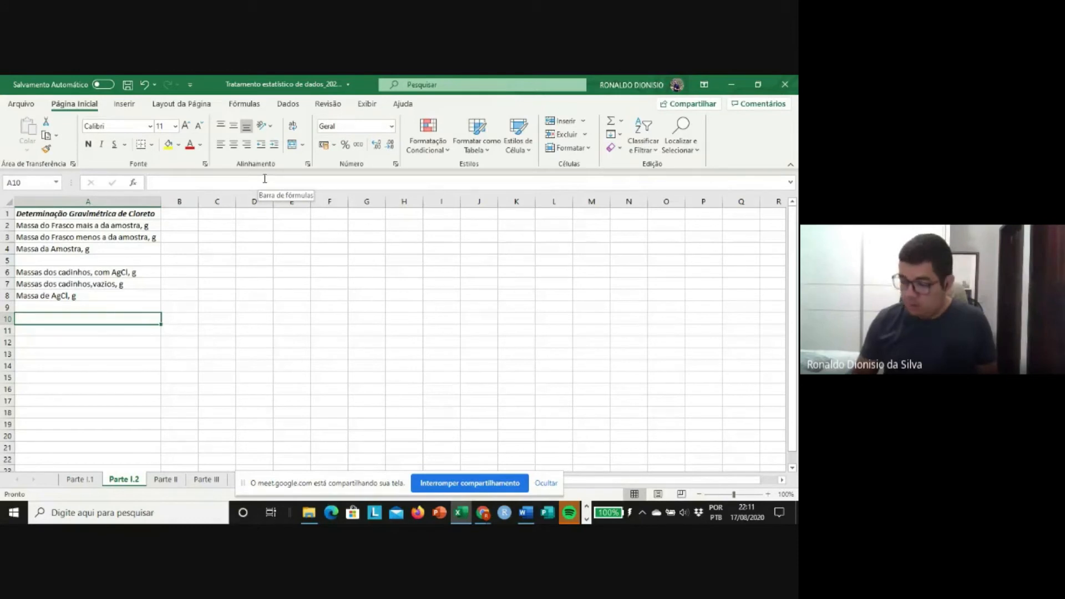
{"action": "key", "text": "Up"}
{"action": "key", "text": "Up"}
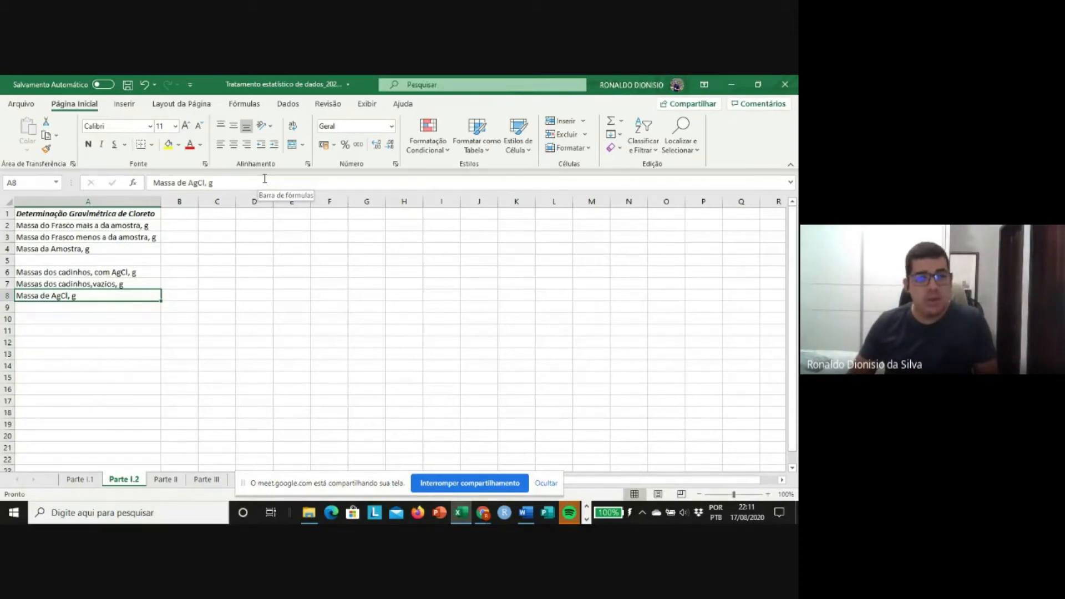
{"action": "key", "text": "Down"}
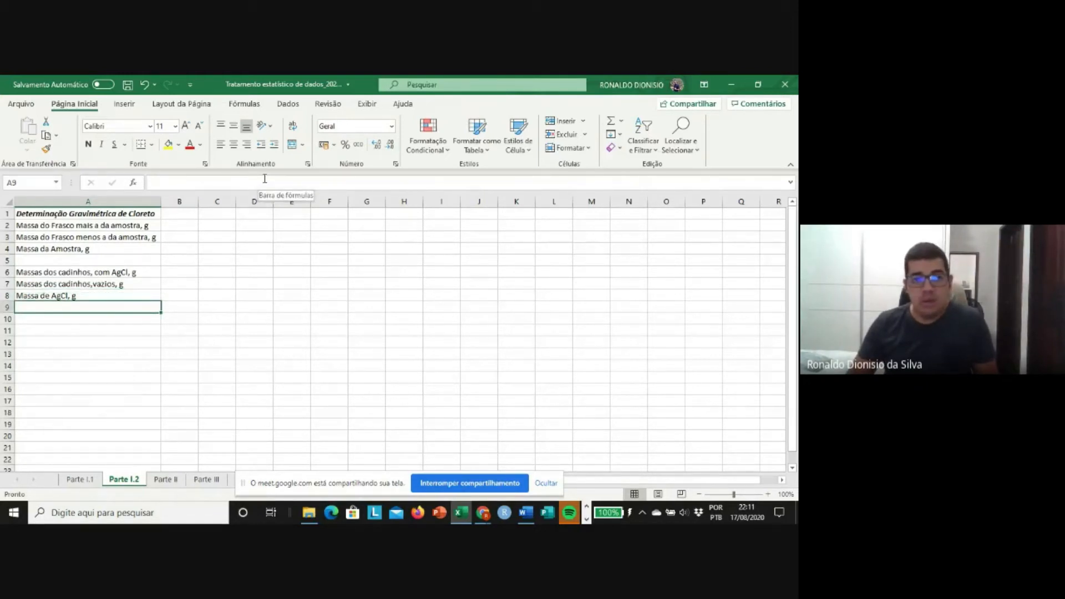
{"action": "key", "text": "Down"}
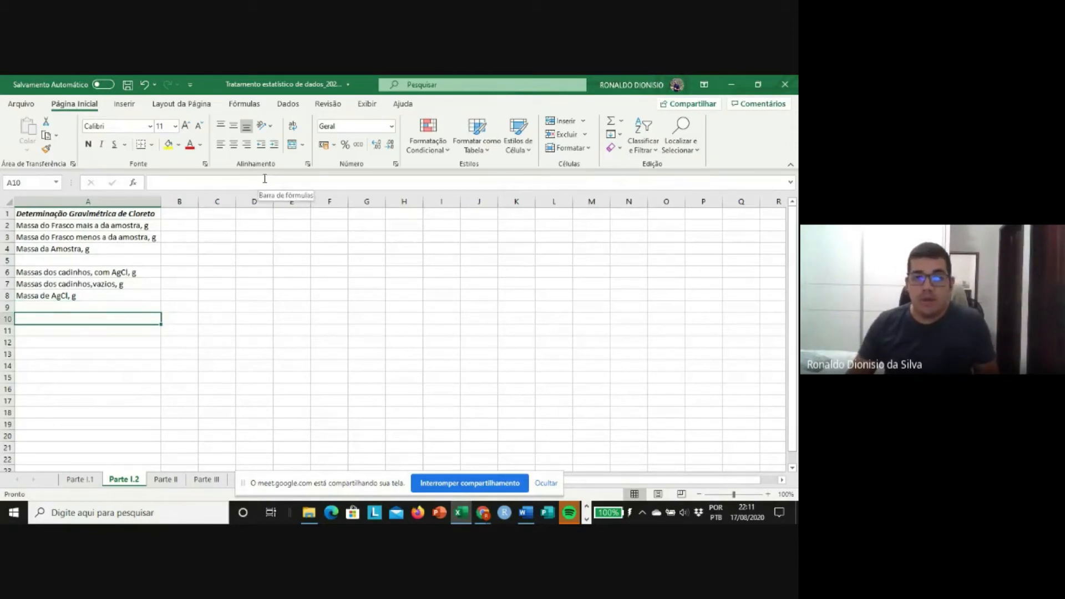
{"action": "key", "text": "Down"}
{"action": "key", "text": "Up"}
{"action": "key", "text": "Up"}
{"action": "key", "text": "Down"}
{"action": "key", "text": "Up"}
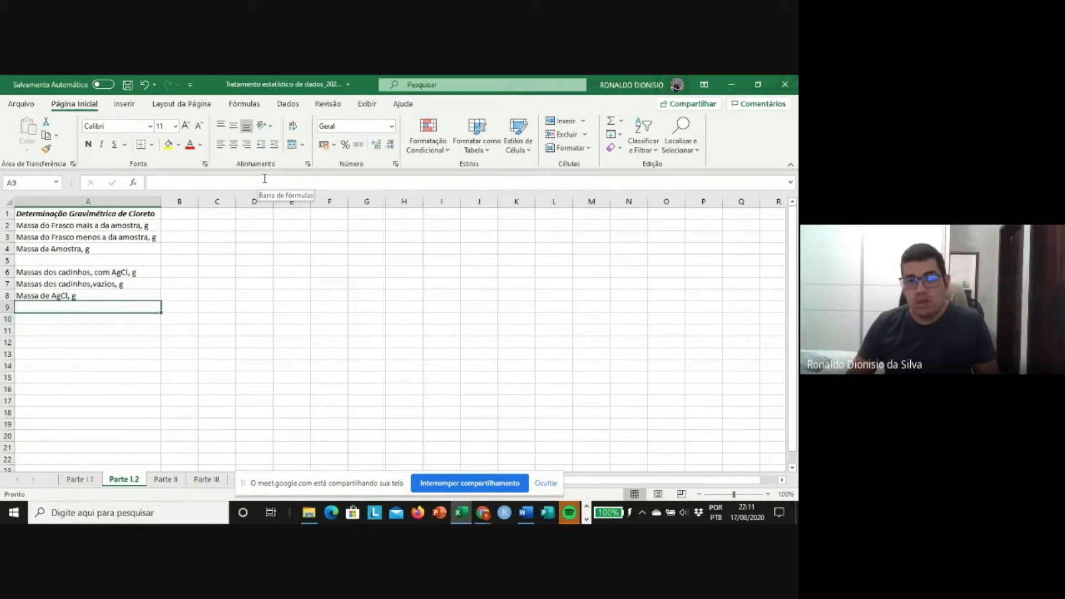
{"action": "key", "text": "Down"}
{"action": "key", "text": "Down"}
{"action": "key", "text": "Up"}
{"action": "key", "text": "Up"}
{"action": "key", "text": "Right"}
{"action": "key", "text": "Right"}
{"action": "key", "text": "Left"}
{"action": "key", "text": "Left"}
Leave row 9 empty and enter the label "%Cloreto" in cell A10.
{"action": "key", "text": "Down"}
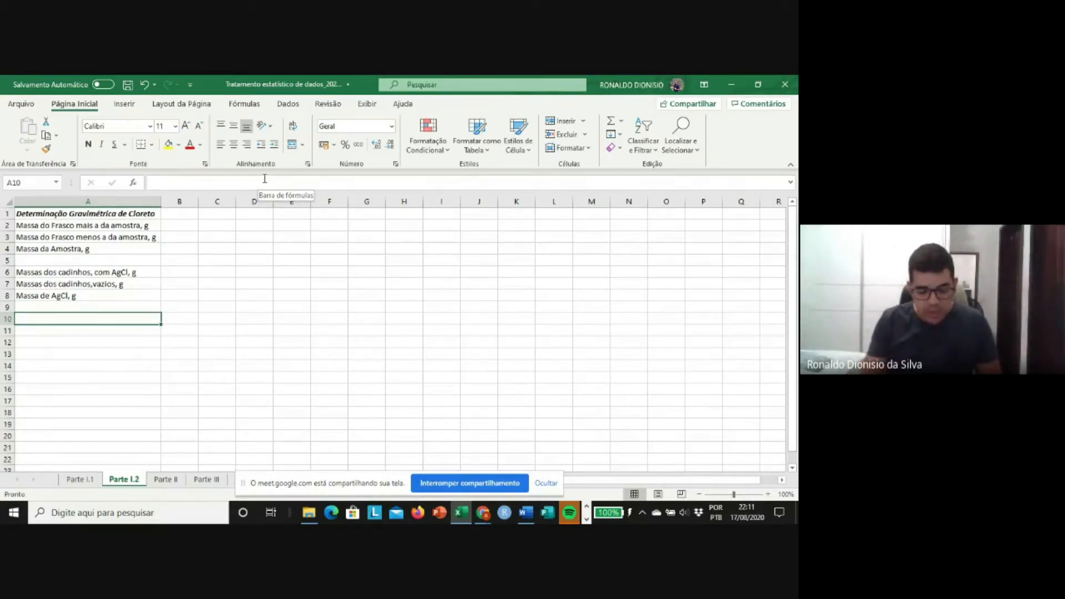
{"action": "type", "text": "%Colore"}
{"action": "key", "text": "BackSpace"}
{"action": "key", "text": "BackSpace"}
{"action": "key", "text": "BackSpace"}
{"action": "key", "text": "BackSpace"}
{"action": "key", "text": "BackSpace"}
{"action": "type", "text": "loreto"}
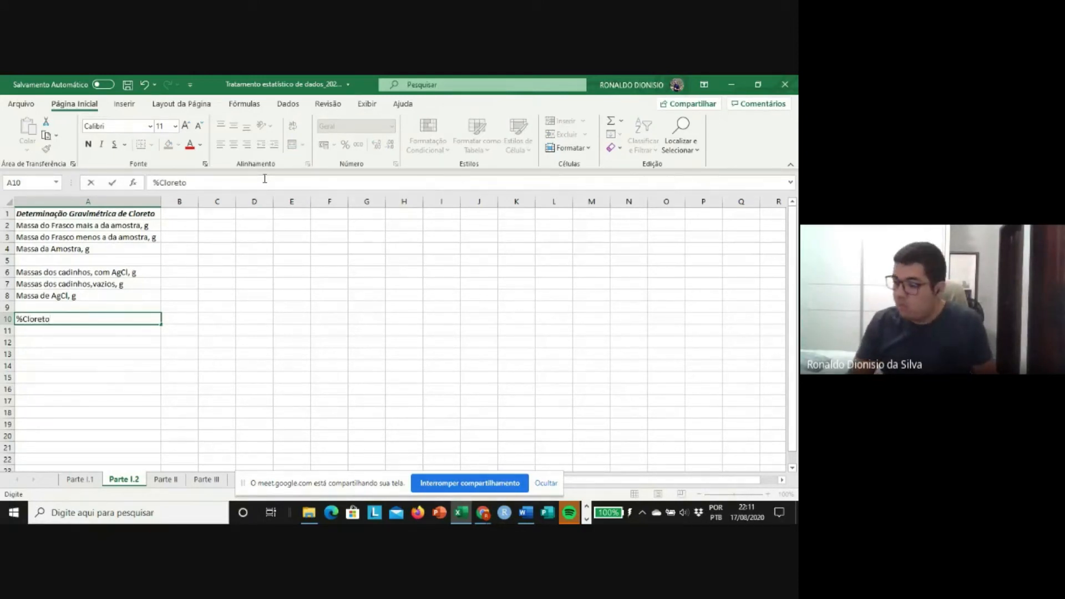
{"action": "key", "text": "Return"}
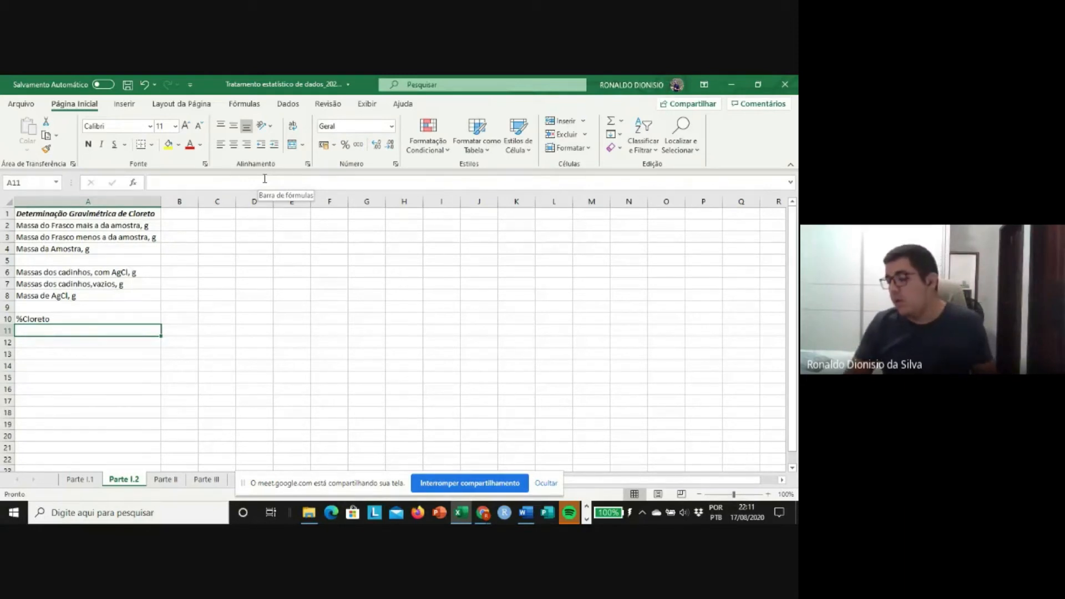
{"action": "key", "text": "Up"}
{"action": "key", "text": "Up"}
{"action": "key", "text": "Up"}
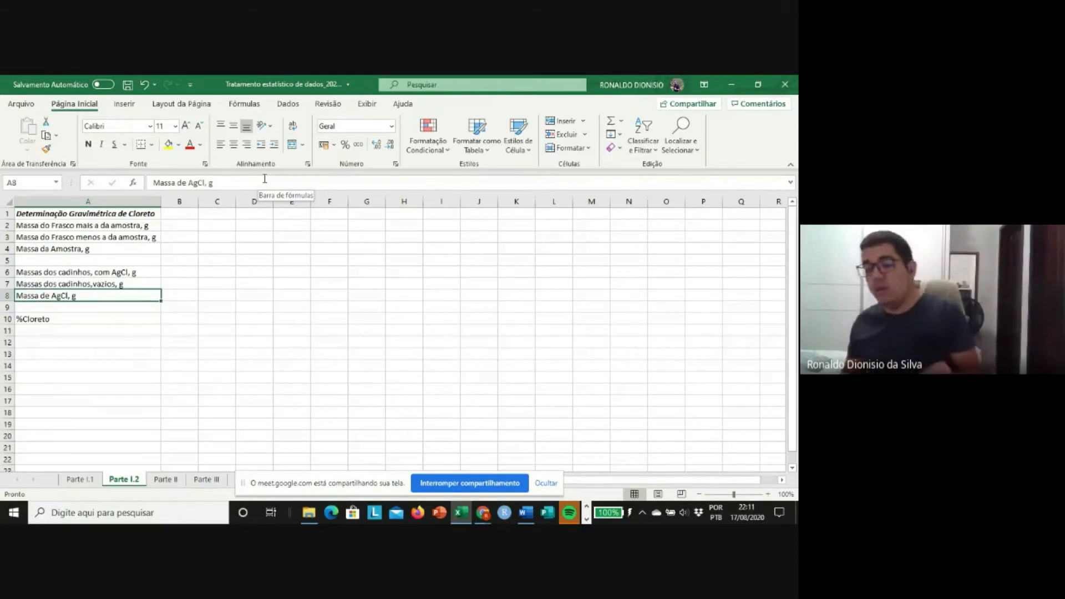
{"action": "key", "text": "Right"}
{"action": "key", "text": "Up"}
{"action": "key", "text": "Up"}
{"action": "key", "text": "Up"}
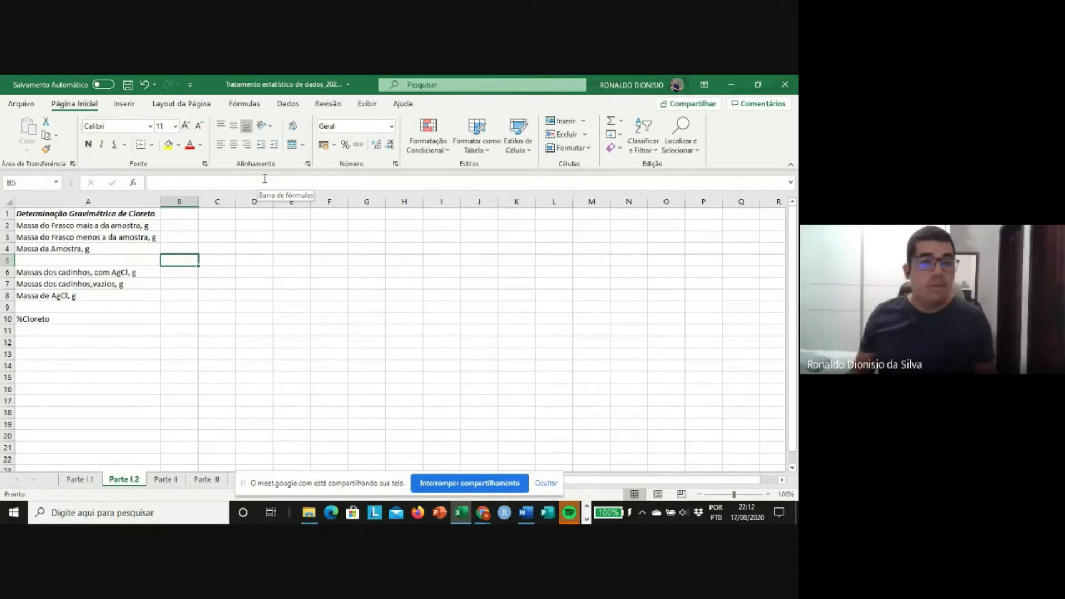
{"action": "key", "text": "Left"}
{"action": "key", "text": "Up"}
{"action": "key", "text": "Up"}
{"action": "key", "text": "Up"}
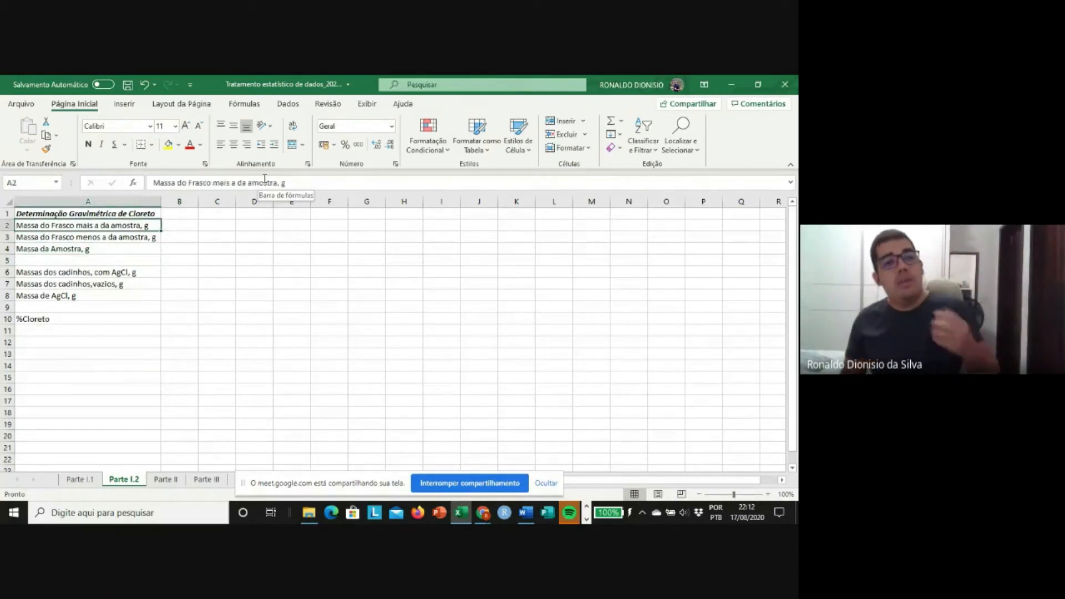
{"action": "key", "text": "Down"}
{"action": "key", "text": "Down"}
{"action": "key", "text": "Up"}
{"action": "key", "text": "Up"}
{"action": "key", "text": "Down"}
{"action": "key", "text": "Down"}
{"action": "key", "text": "Up"}
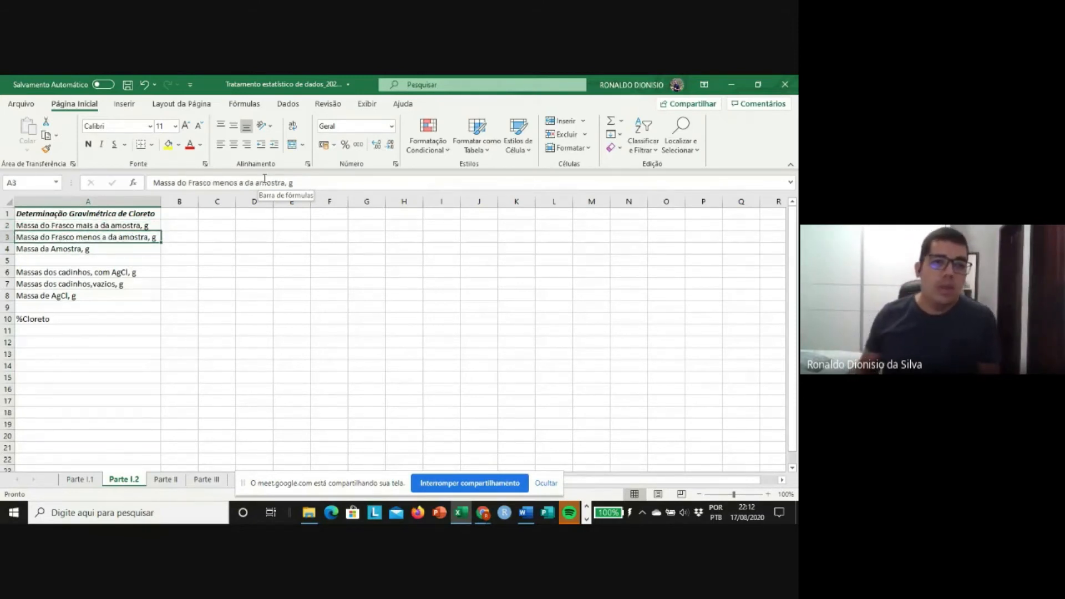
{"action": "key", "text": "Up"}
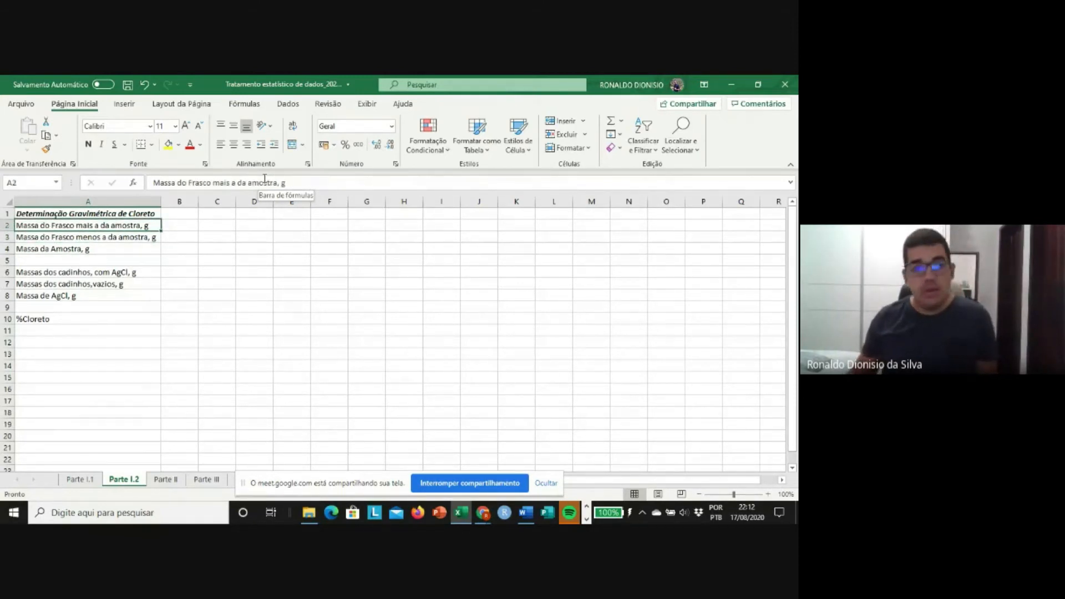
Insert an empty row above "Massa do Frasco mais a da amostra, g", directly below the sheet title.
{"action": "left_click", "coordinate": [4, 225]}
{"action": "right_click", "coordinate": [6, 227]}
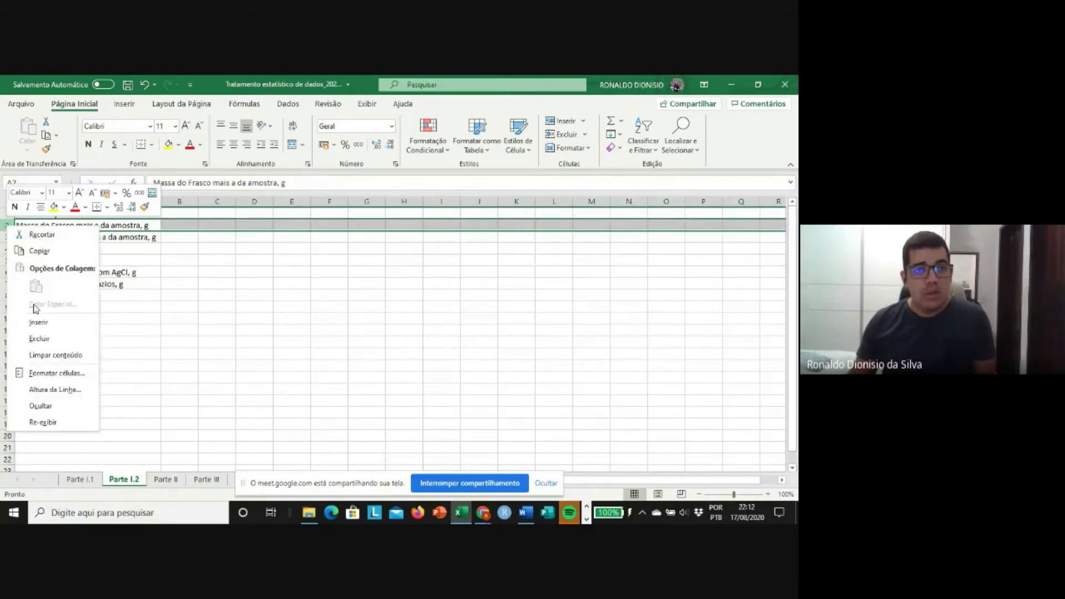
{"action": "left_click", "coordinate": [37, 321]}
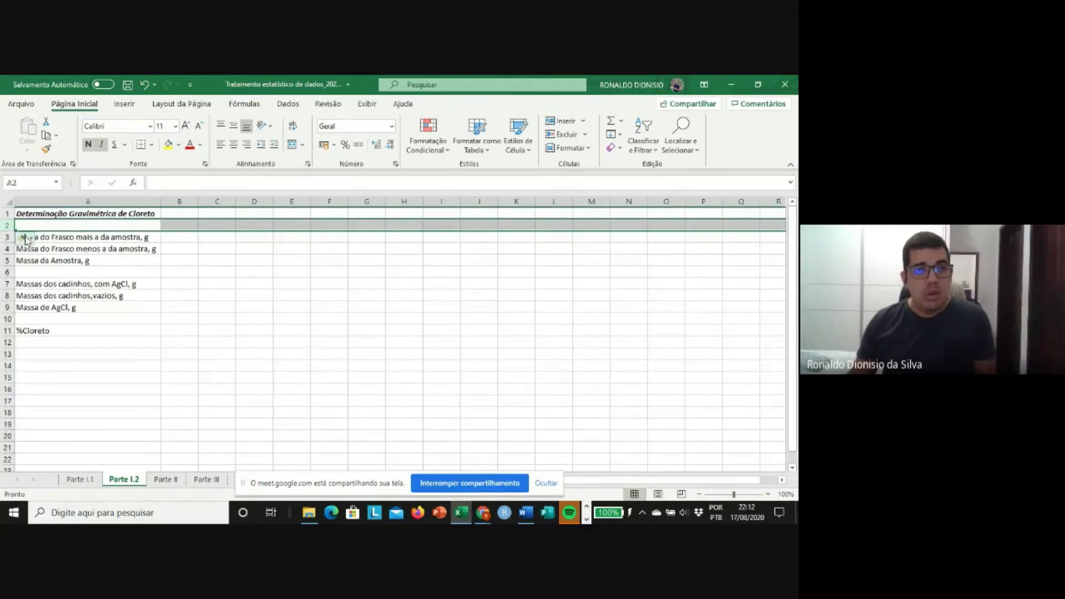
{"action": "left_click", "coordinate": [43, 224]}
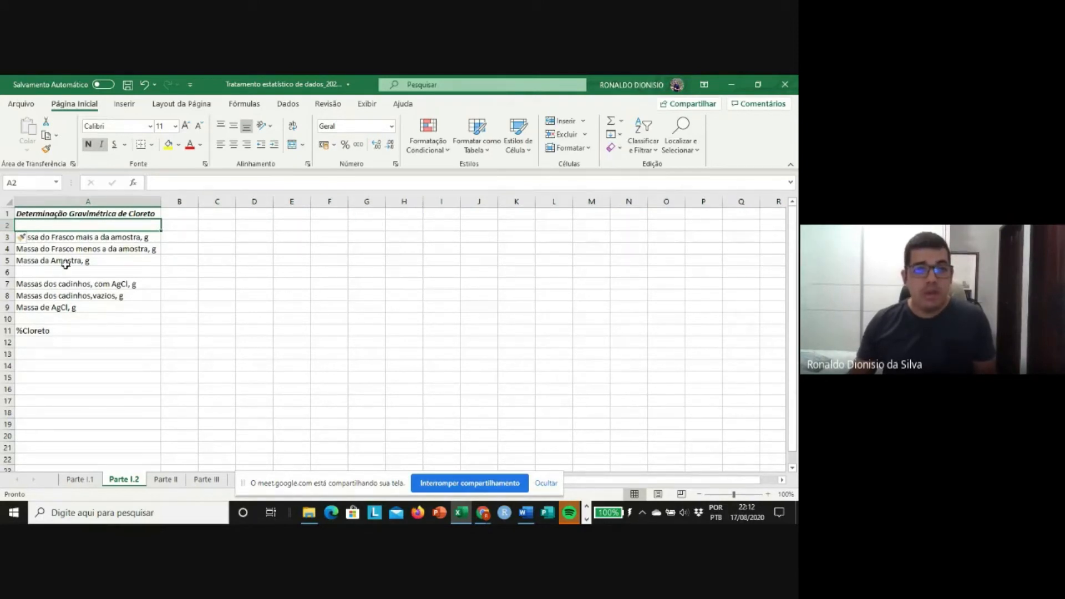
Move the label block A3:A11 down to A13:A21 and return it to A3:A11.
{"action": "left_click", "coordinate": [72, 237]}
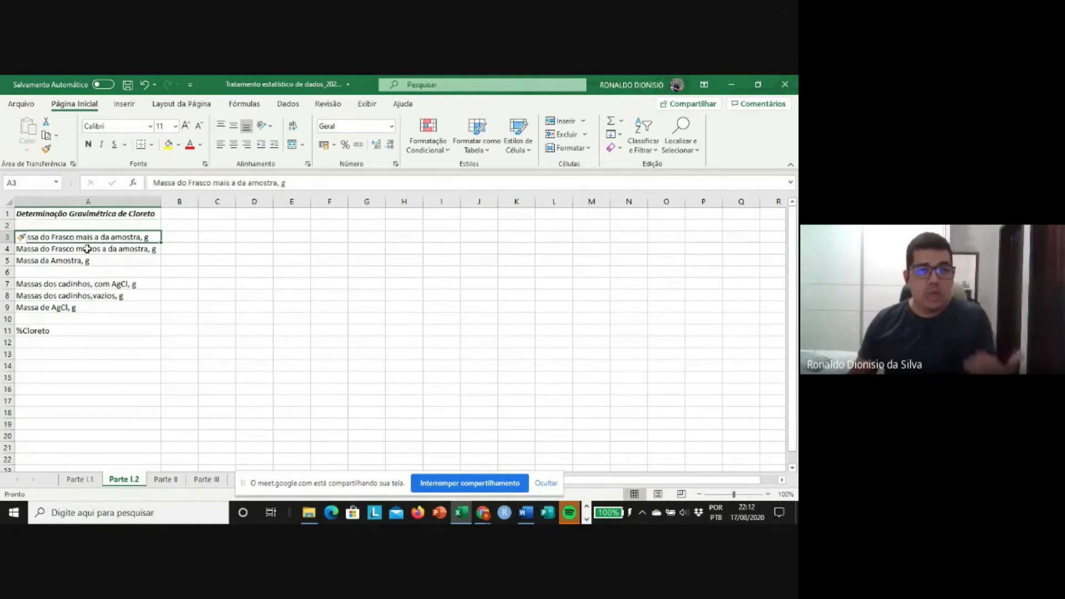
{"action": "left_click_drag", "start_coordinate": [82, 238], "coordinate": [77, 336]}
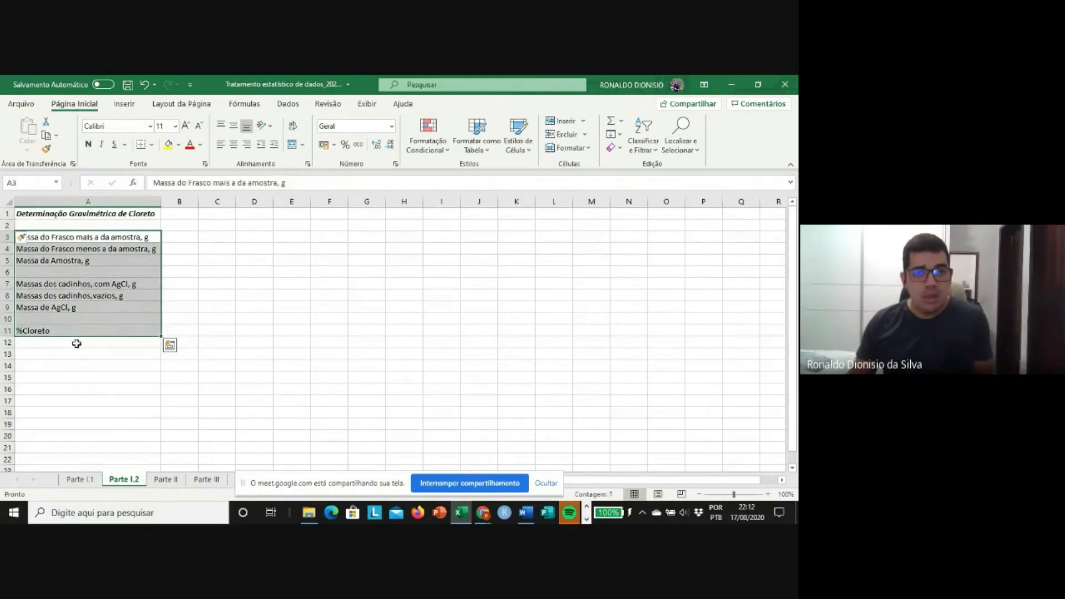
{"action": "left_click_drag", "start_coordinate": [81, 338], "coordinate": [40, 447]}
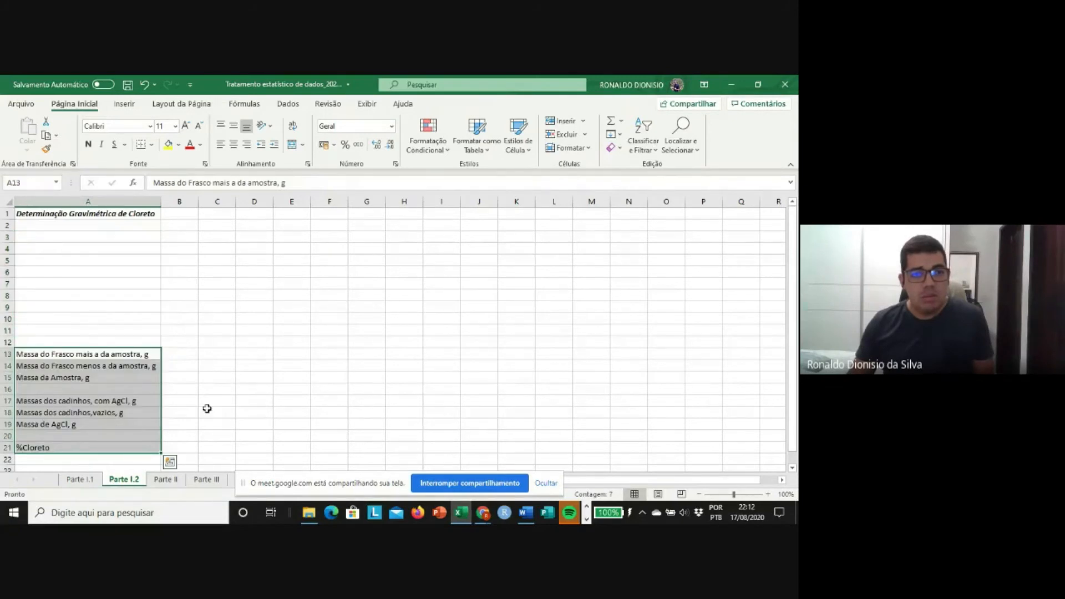
{"action": "left_click_drag", "start_coordinate": [97, 353], "coordinate": [101, 237]}
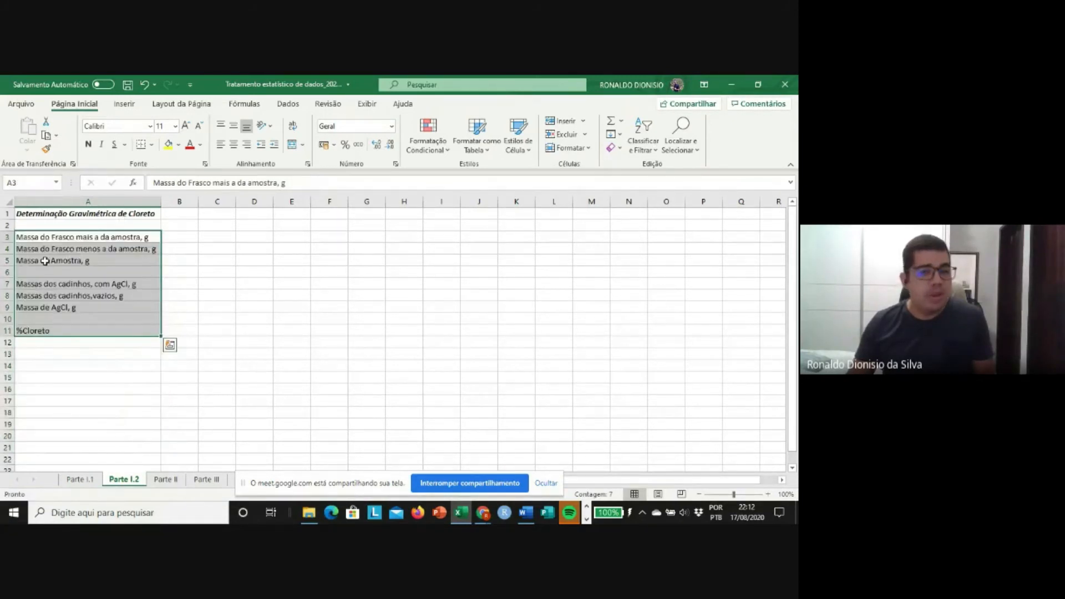
Enter the label "Amostras" in cell A2.
{"action": "left_click", "coordinate": [81, 226]}
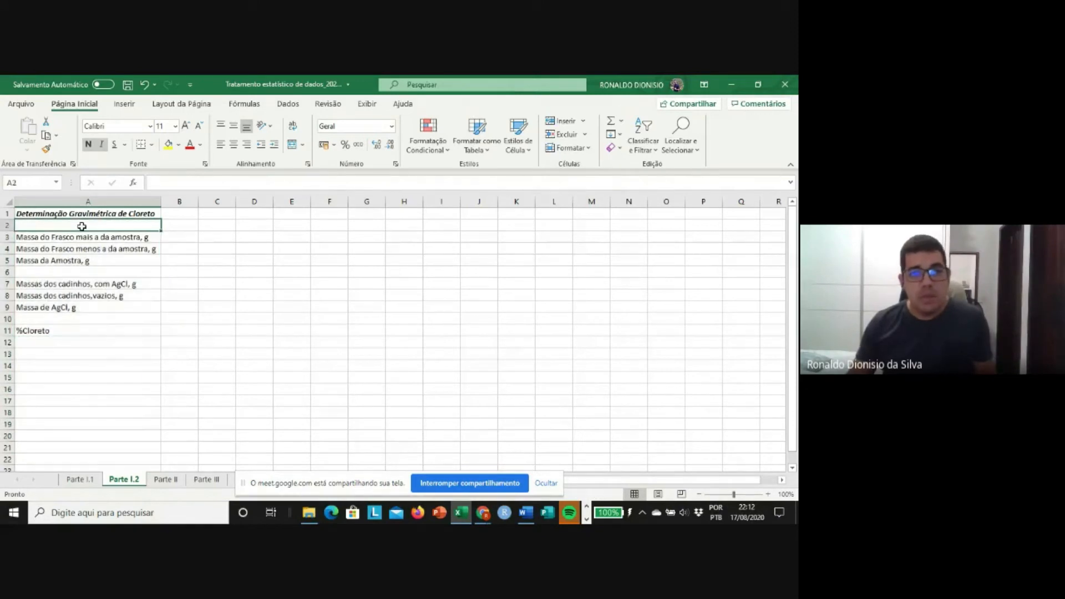
{"action": "type", "text": "Amostras"}
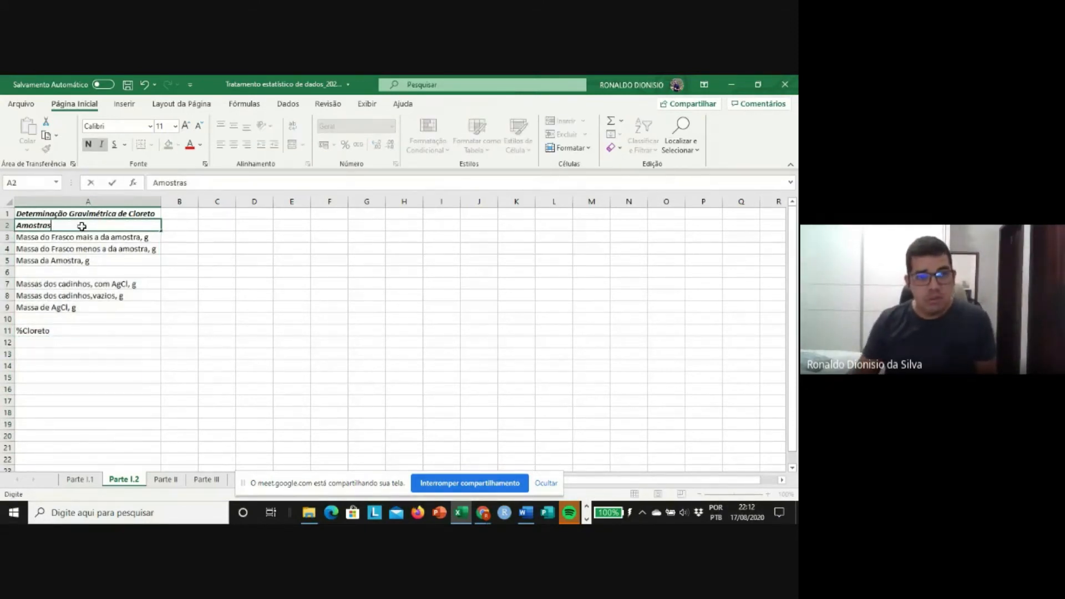
{"action": "key", "text": "Return"}
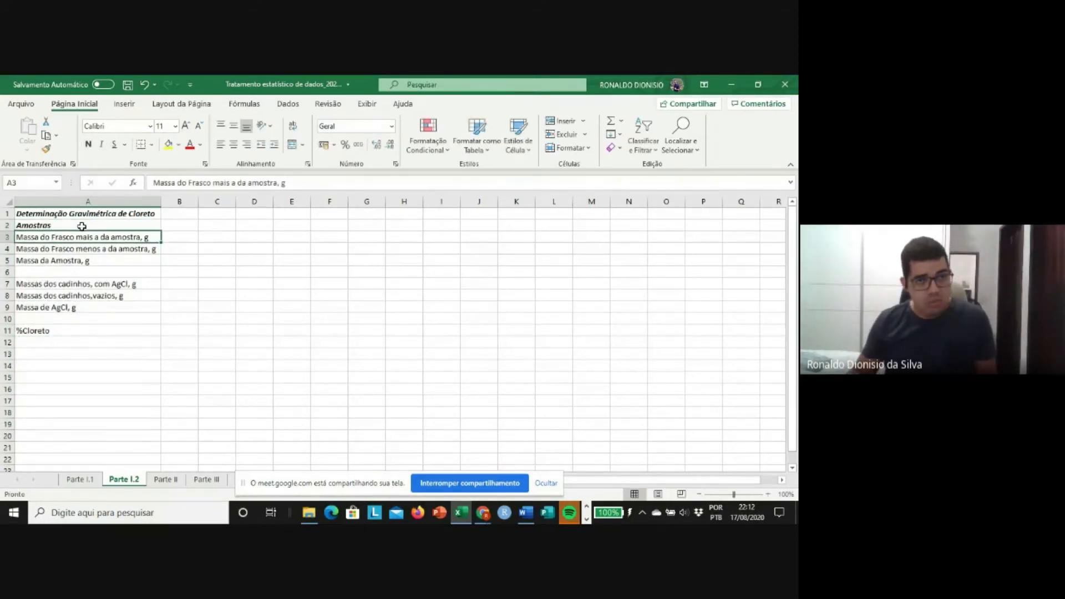
Number the samples 1, 2 and 3 in cells B2, C2 and D2.
{"action": "key", "text": "Up"}
{"action": "key", "text": "Right"}
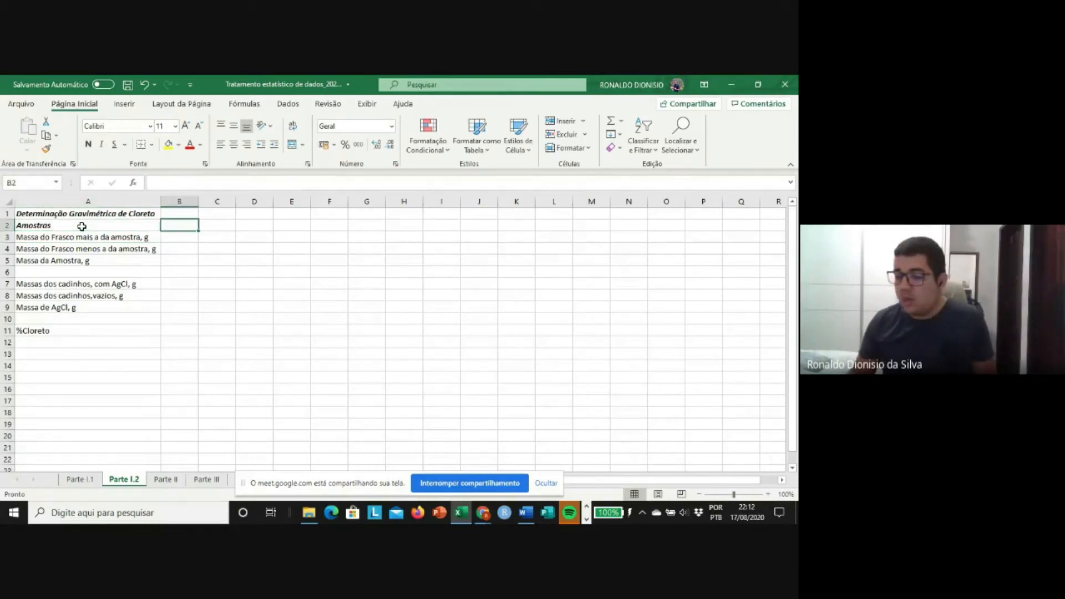
{"action": "type", "text": "1"}
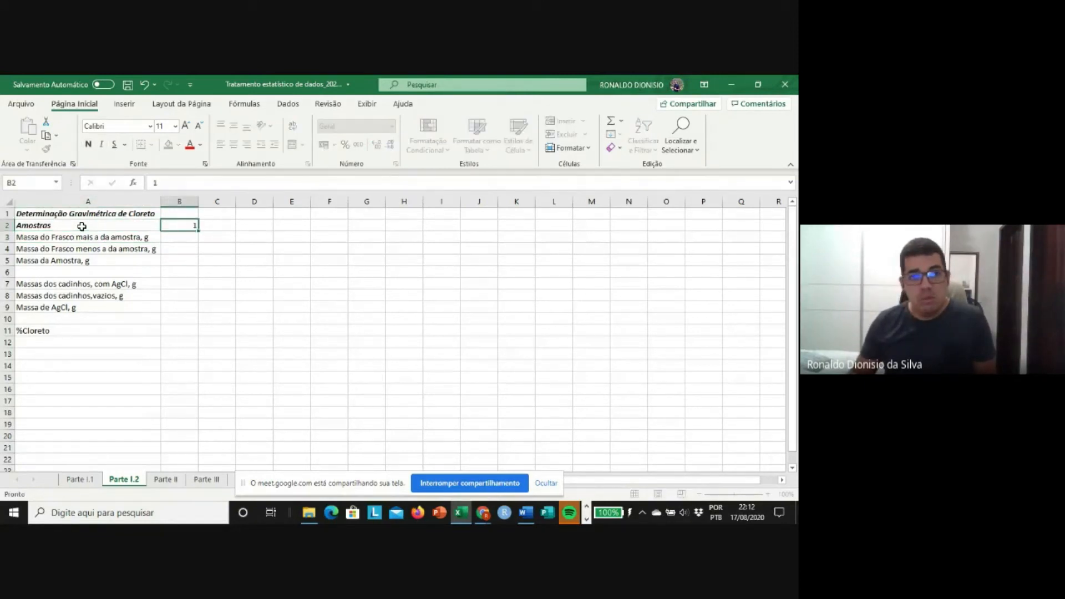
{"action": "key", "text": "Right"}
{"action": "type", "text": "2"}
{"action": "key", "text": "Right"}
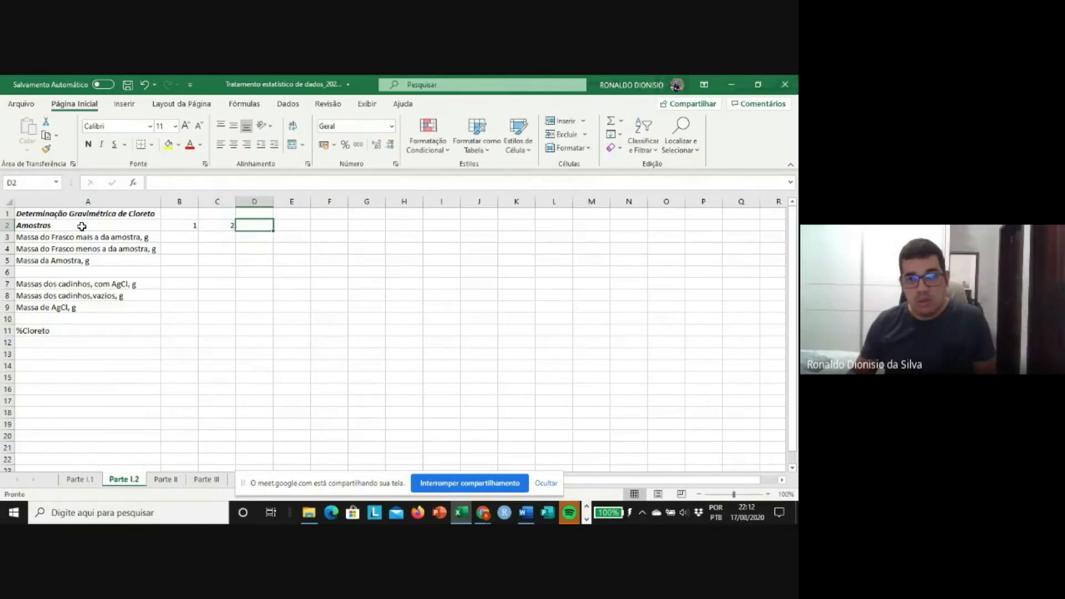
{"action": "type", "text": "3"}
{"action": "key", "text": "Down"}
{"action": "key", "text": "Up"}
{"action": "key", "text": "Left"}
{"action": "key", "text": "Left"}
{"action": "key", "text": "Left"}
{"action": "key", "text": "Right"}
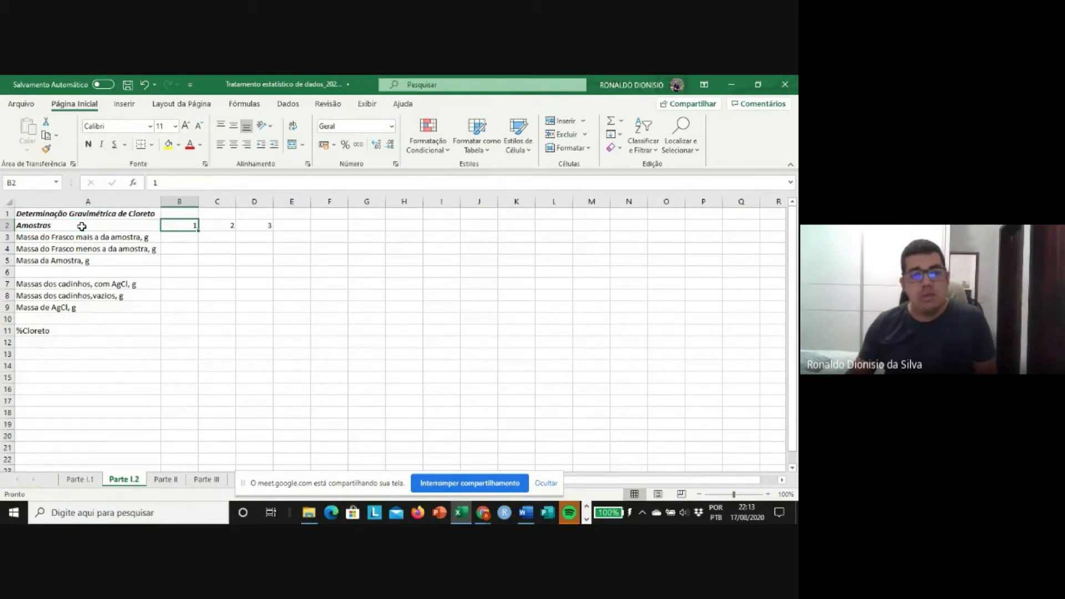
Center the contents of the sample header row A2:D2.
{"action": "left_click", "coordinate": [64, 226]}
{"action": "left_click_drag", "start_coordinate": [104, 229], "coordinate": [258, 226]}
{"action": "left_click", "coordinate": [234, 145]}
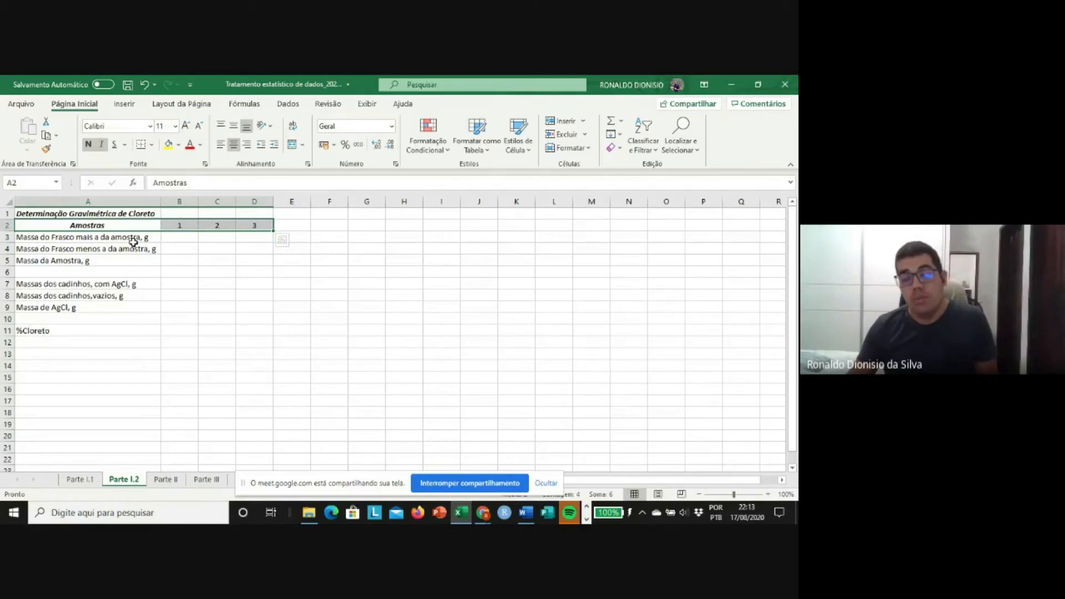
Left-align the "Amostras" label in cell A2 and remove its bold and italic formatting.
{"action": "left_click", "coordinate": [104, 226]}
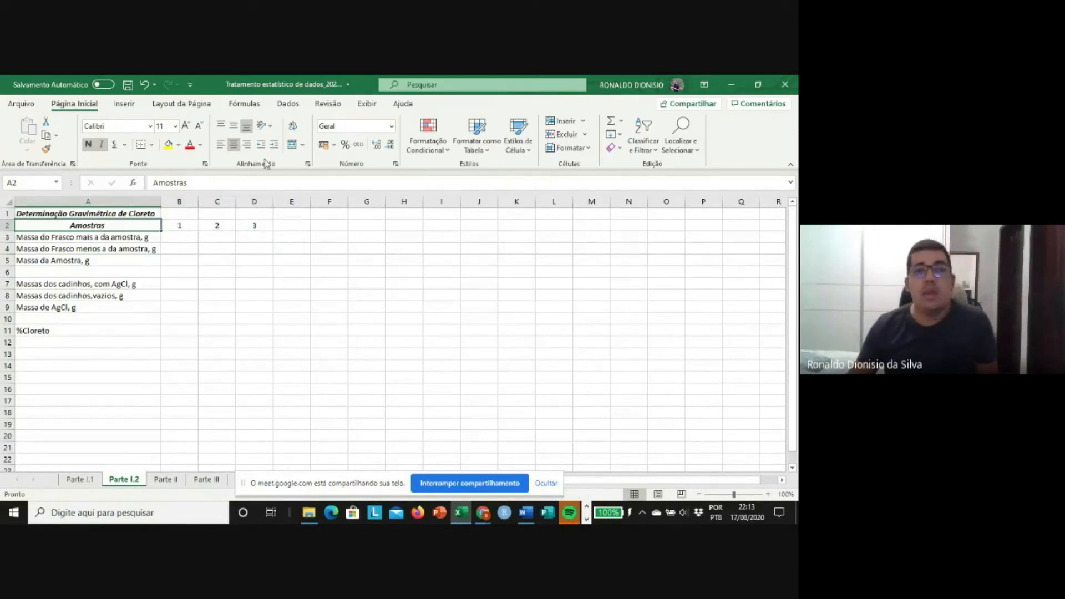
{"action": "left_click", "coordinate": [220, 145]}
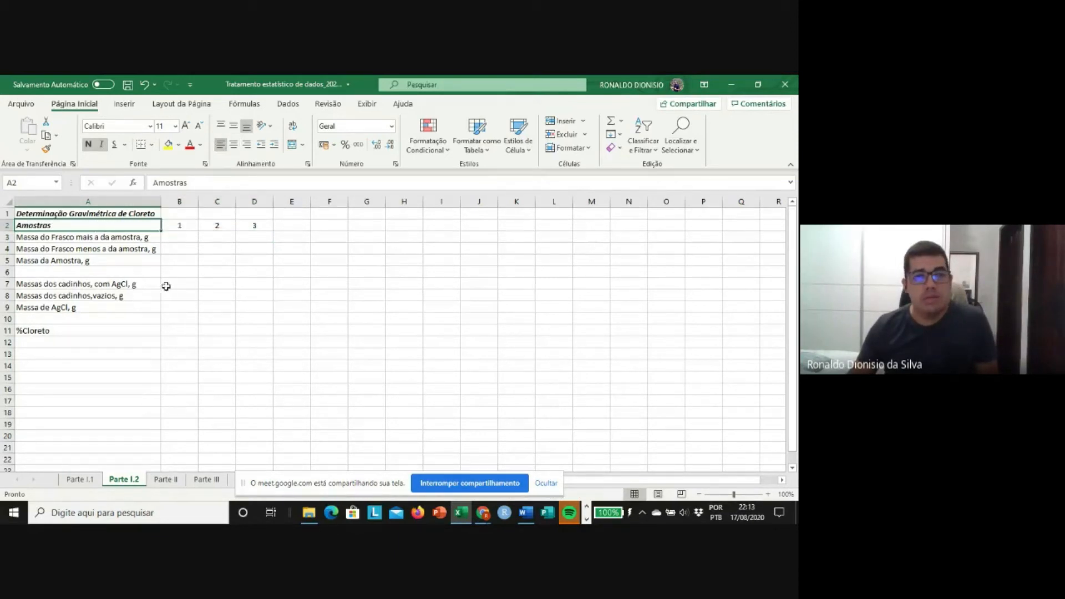
{"action": "left_click", "coordinate": [88, 145]}
{"action": "left_click", "coordinate": [100, 144]}
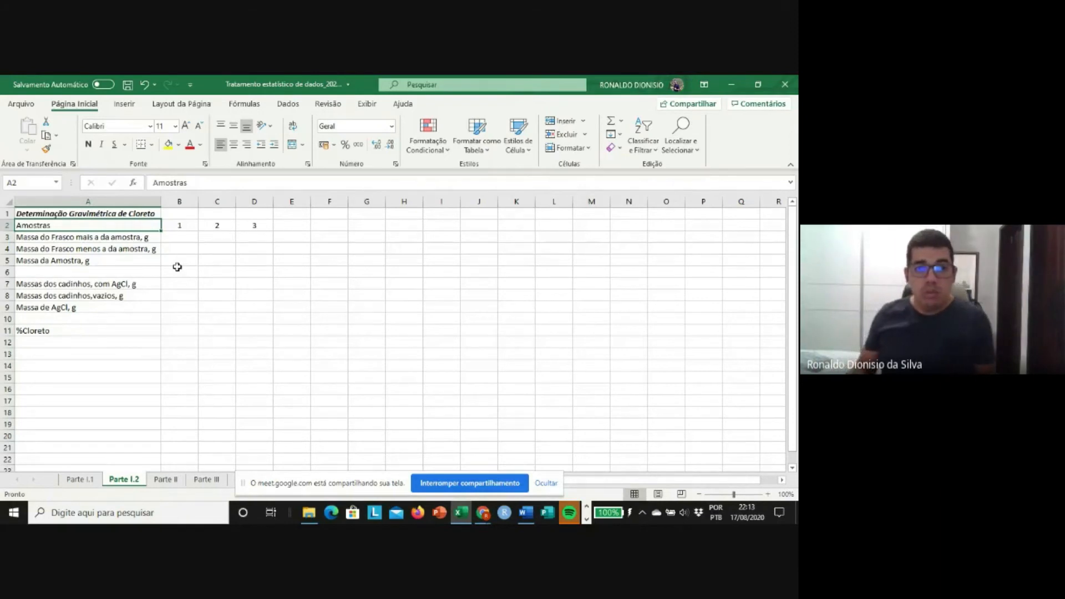
Enter the flask masses for sample 1: 27,6115 in cell B3 and 27,2185 in cell B4.
{"action": "key", "text": "Down"}
{"action": "key", "text": "Right"}
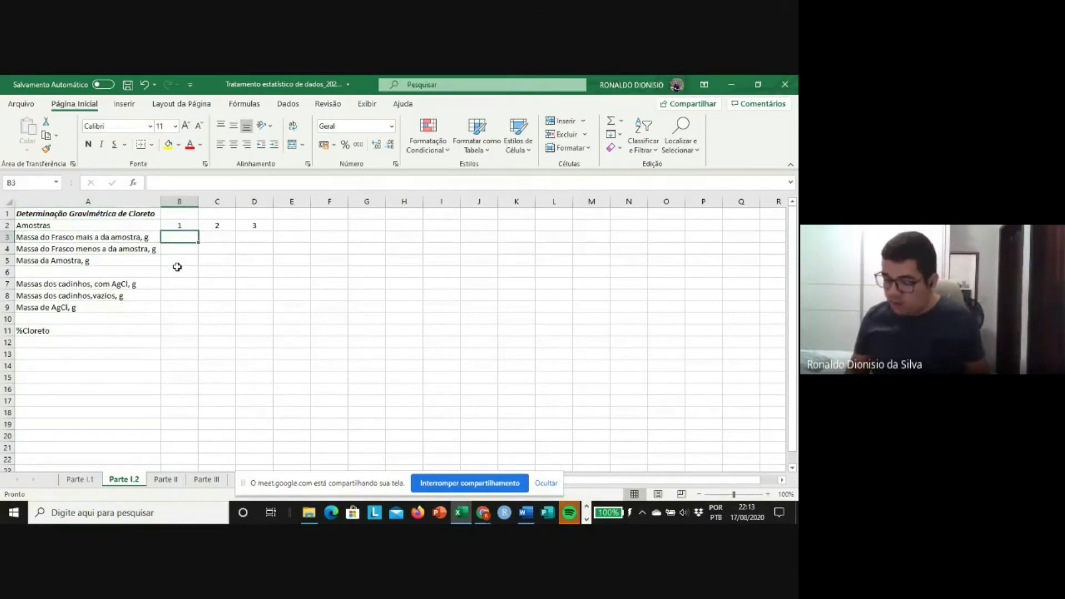
{"action": "type", "text": "27"}
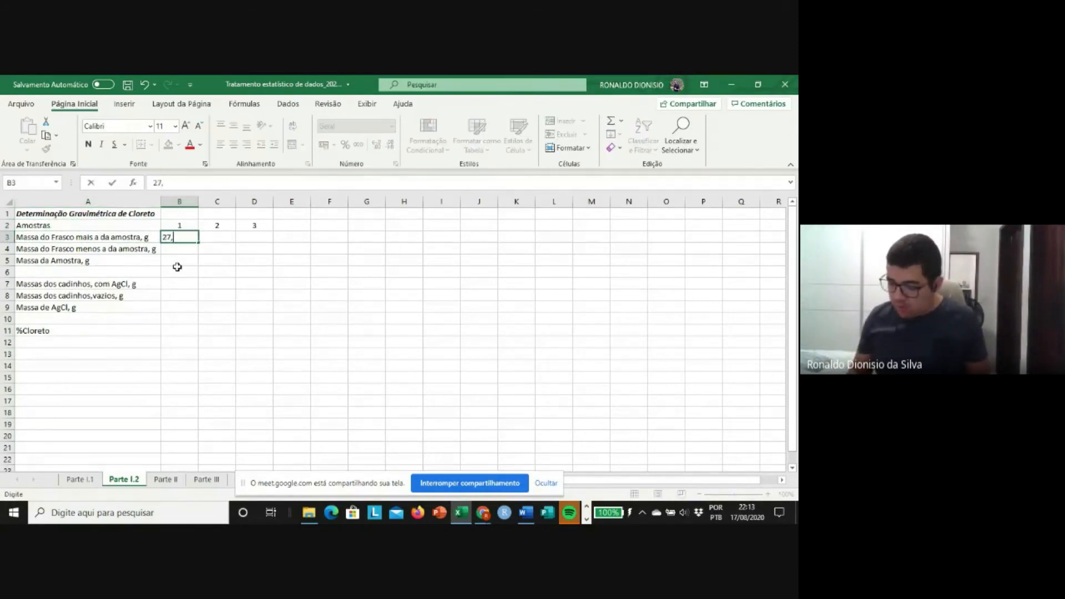
{"action": "type", "text": ",6115"}
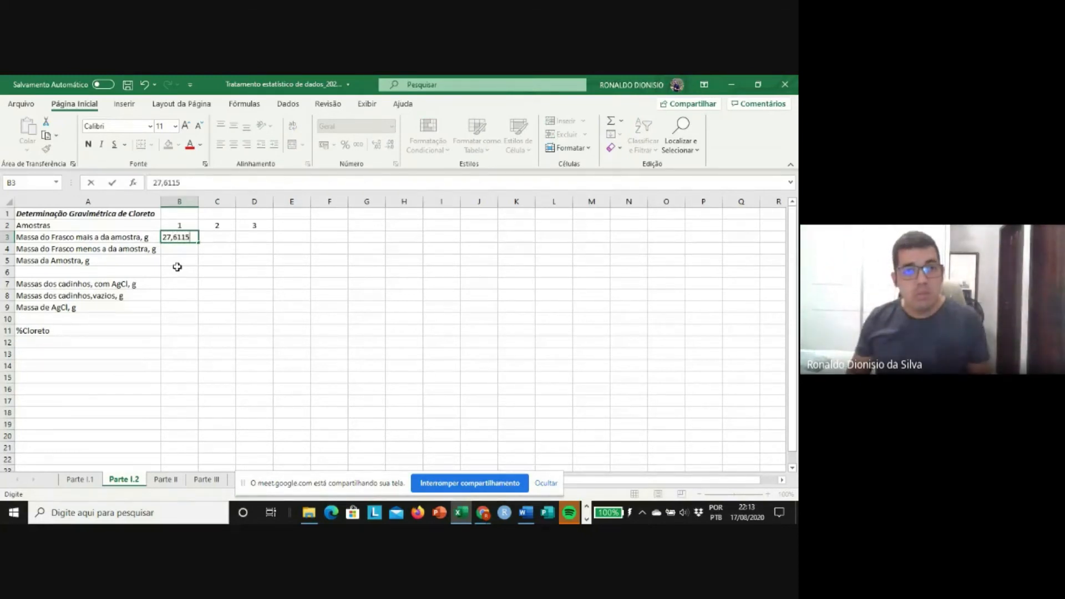
{"action": "key", "text": "Return"}
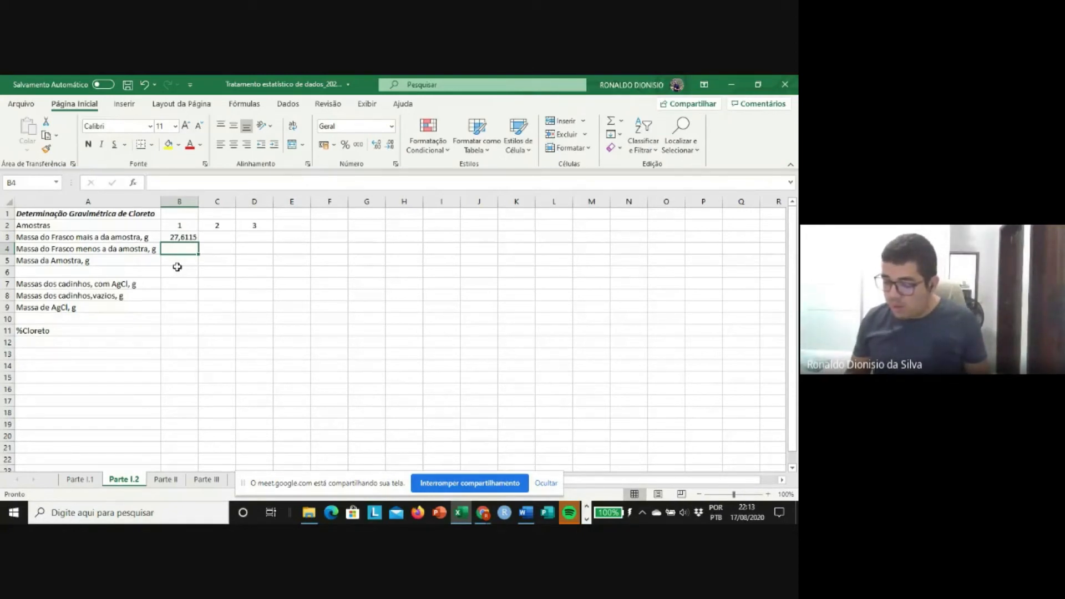
{"action": "type", "text": "27"}
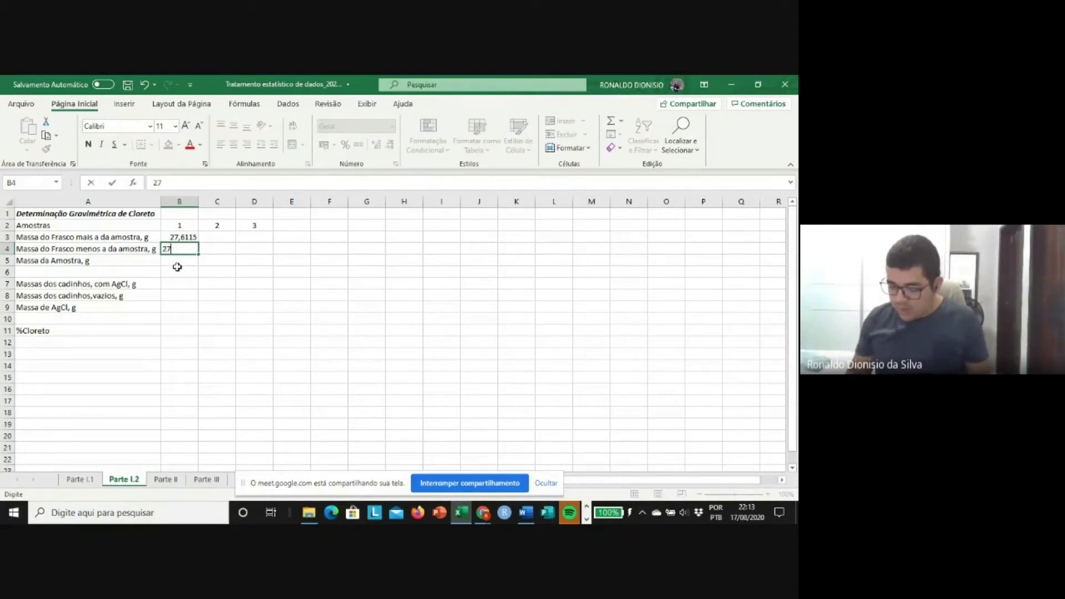
{"action": "type", "text": ",2185"}
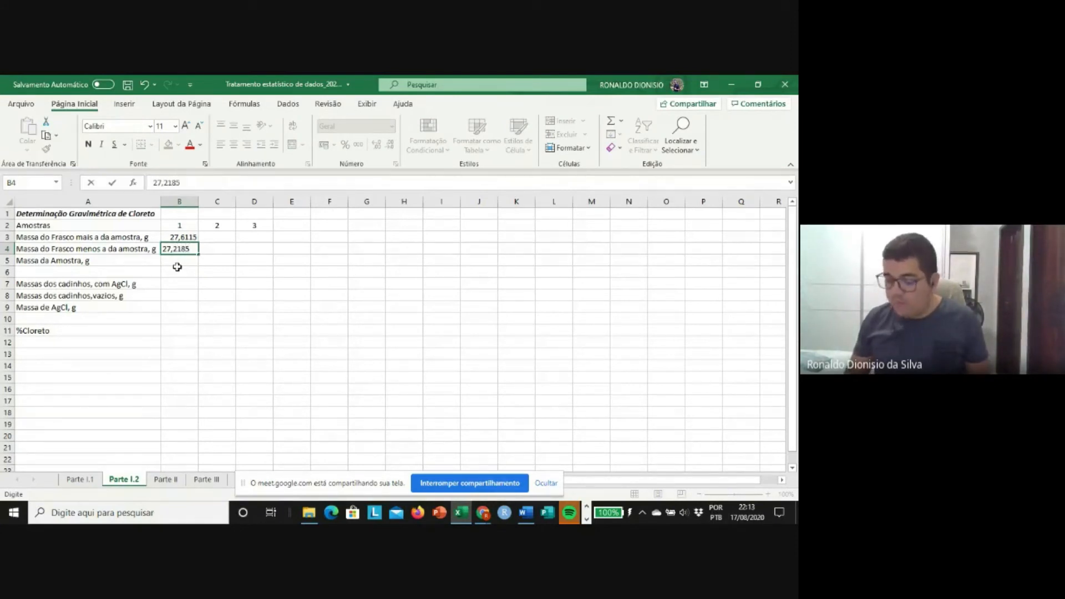
{"action": "key", "text": "Return"}
Review the flask mass labels in A3 and A4 against the sample 1 values beside them.
{"action": "key", "text": "Up"}
{"action": "key", "text": "Up"}
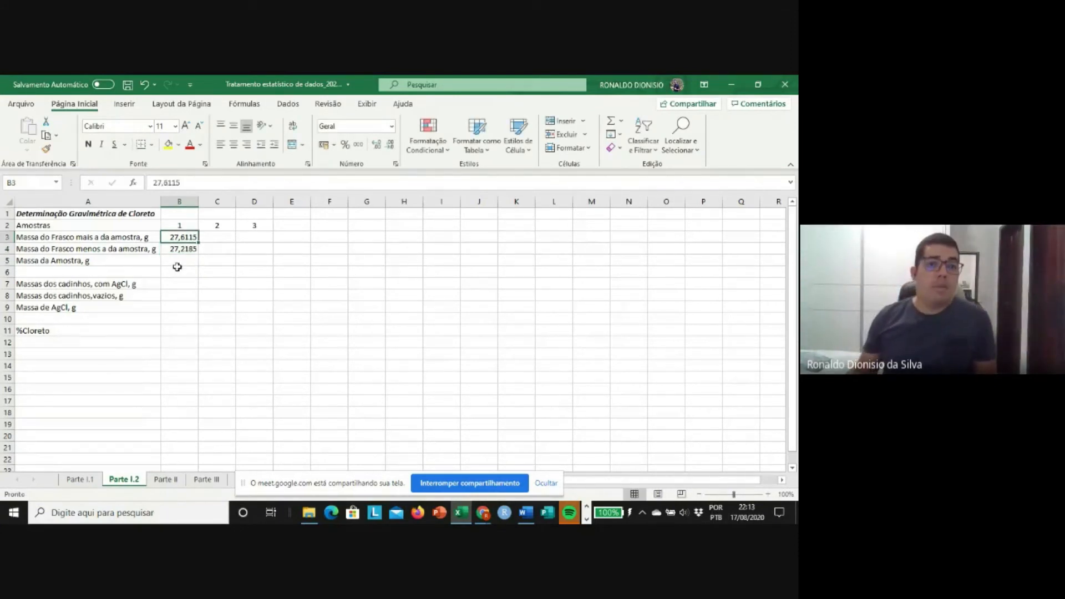
{"action": "key", "text": "Left"}
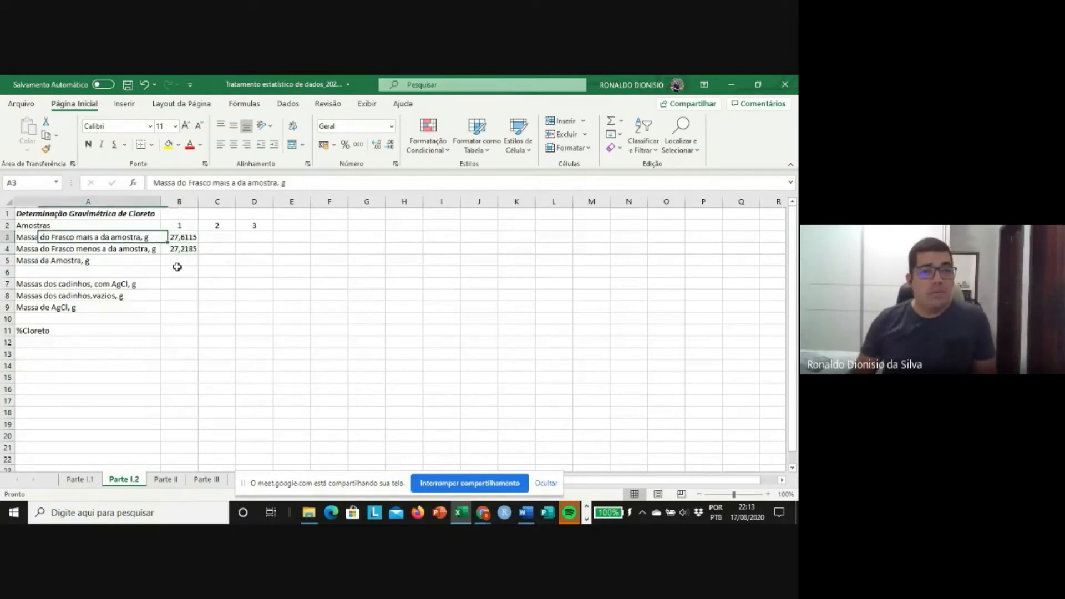
{"action": "key", "text": "Right"}
{"action": "key", "text": "Left"}
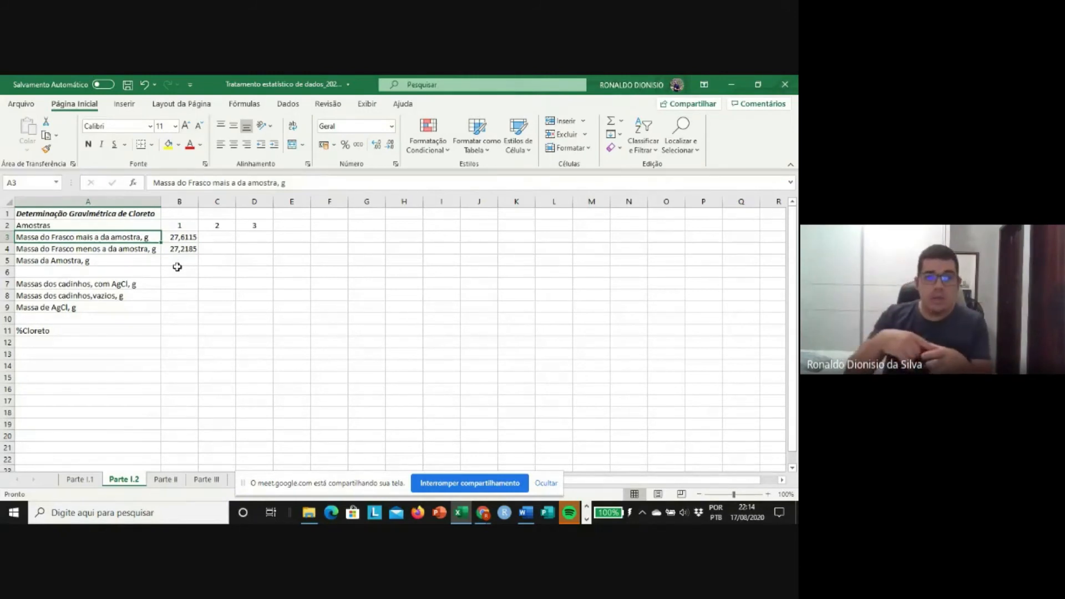
{"action": "key", "text": "Right"}
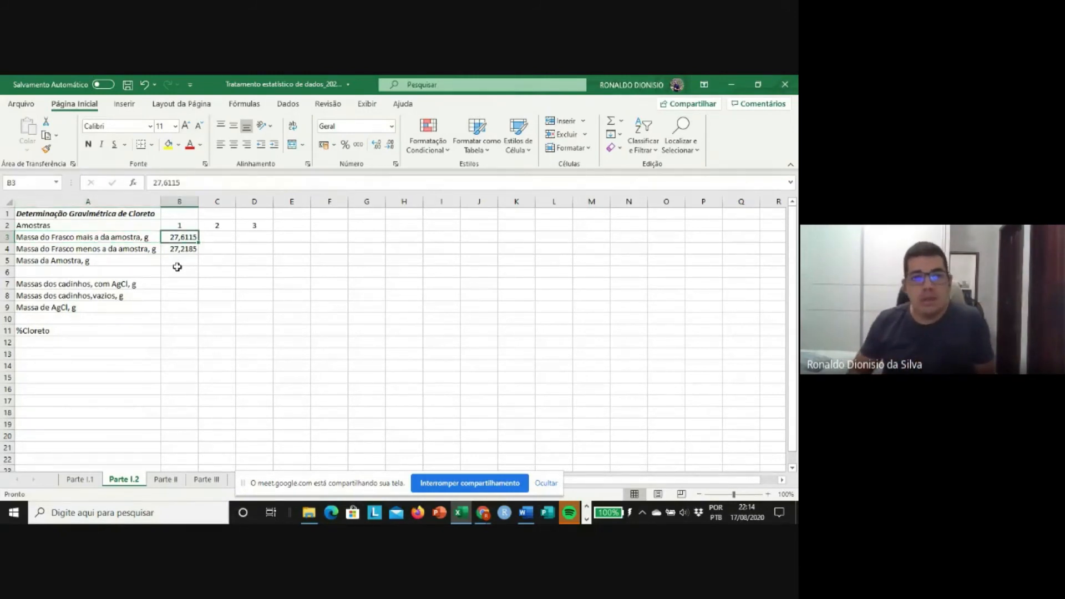
{"action": "key", "text": "Left"}
{"action": "key", "text": "Down"}
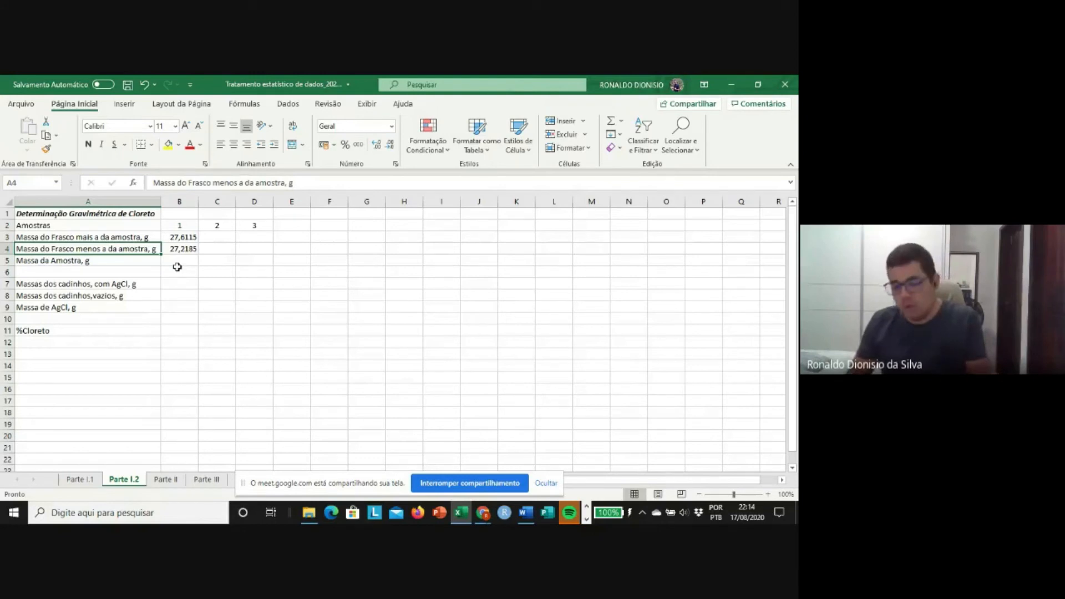
{"action": "key", "text": "Right"}
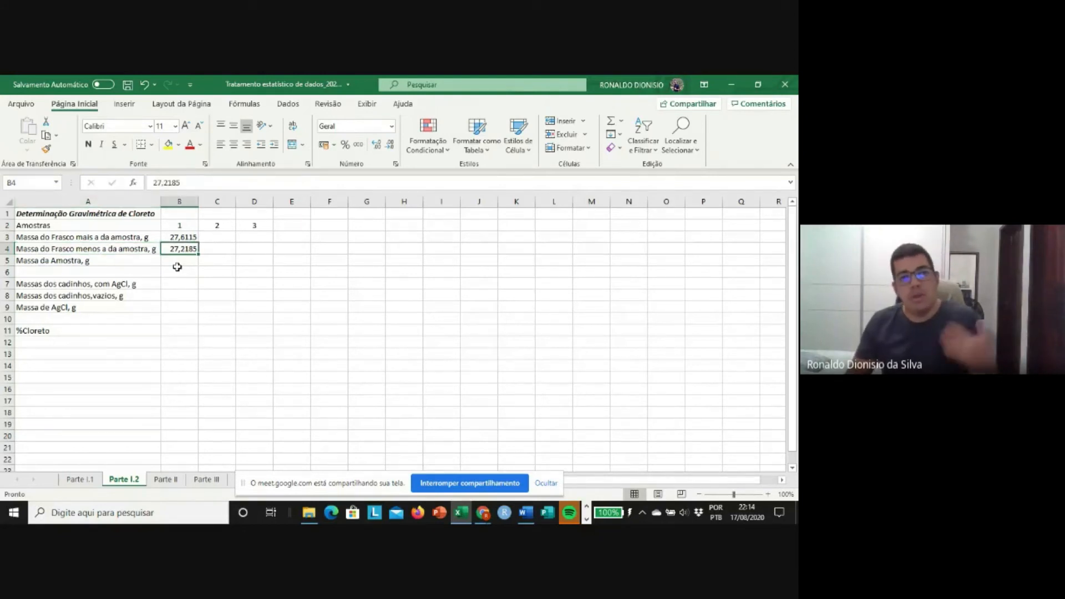
Calculate the mass of sample 1 in cell B5 with the formula =B3-B4.
{"action": "key", "text": "Down"}
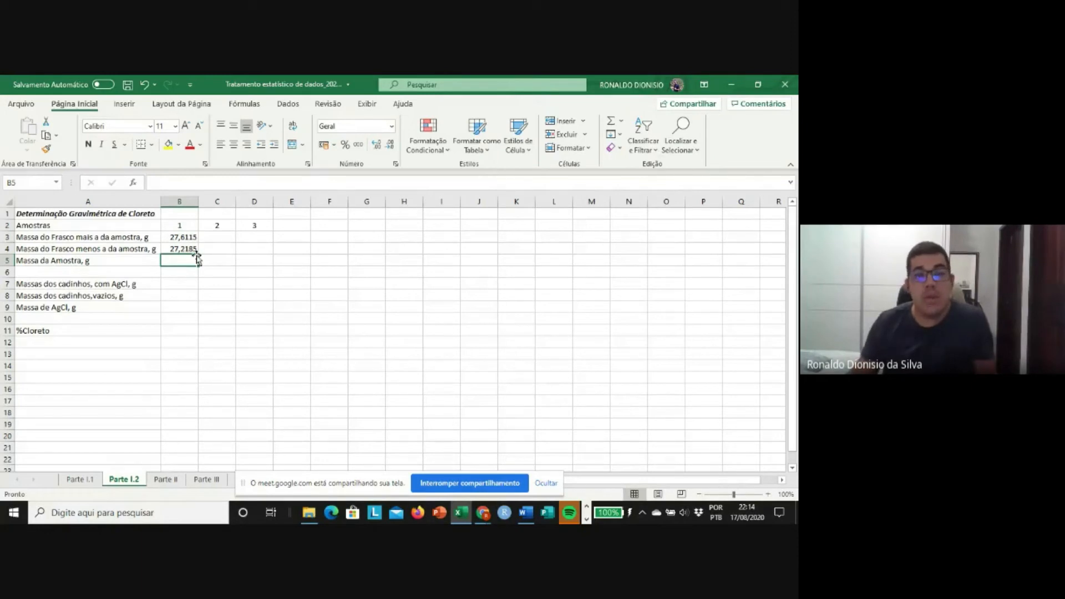
{"action": "type", "text": "="}
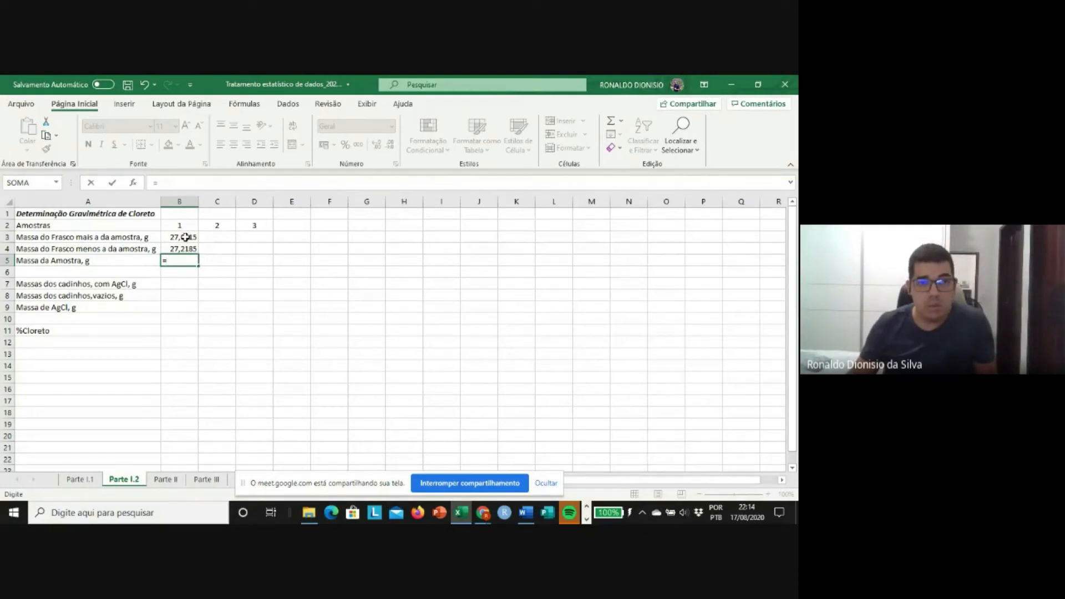
{"action": "left_click", "coordinate": [186, 237]}
{"action": "type", "text": "-"}
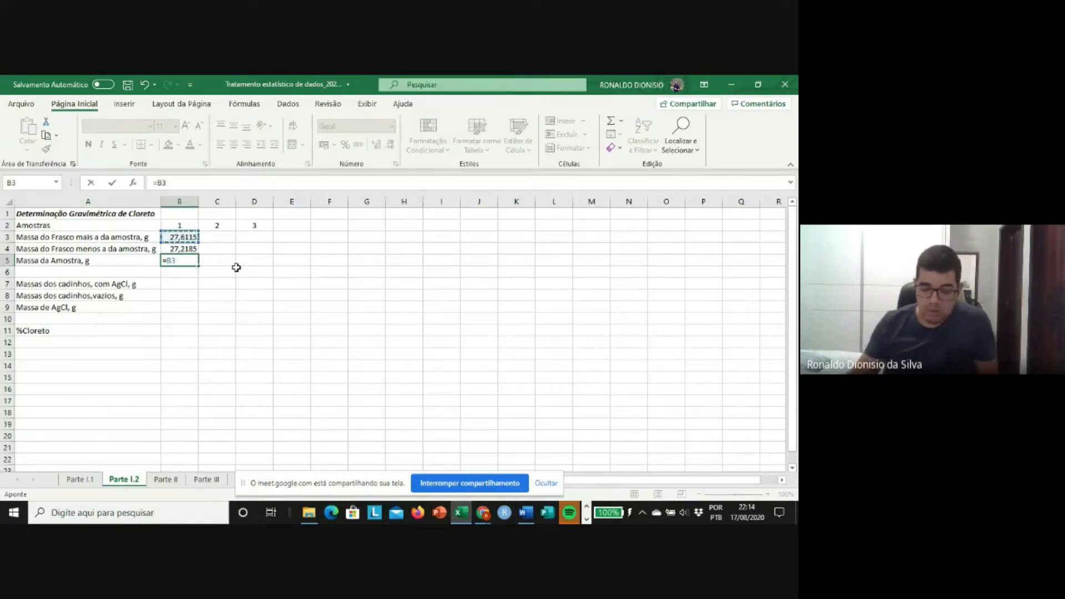
{"action": "left_click", "coordinate": [188, 249]}
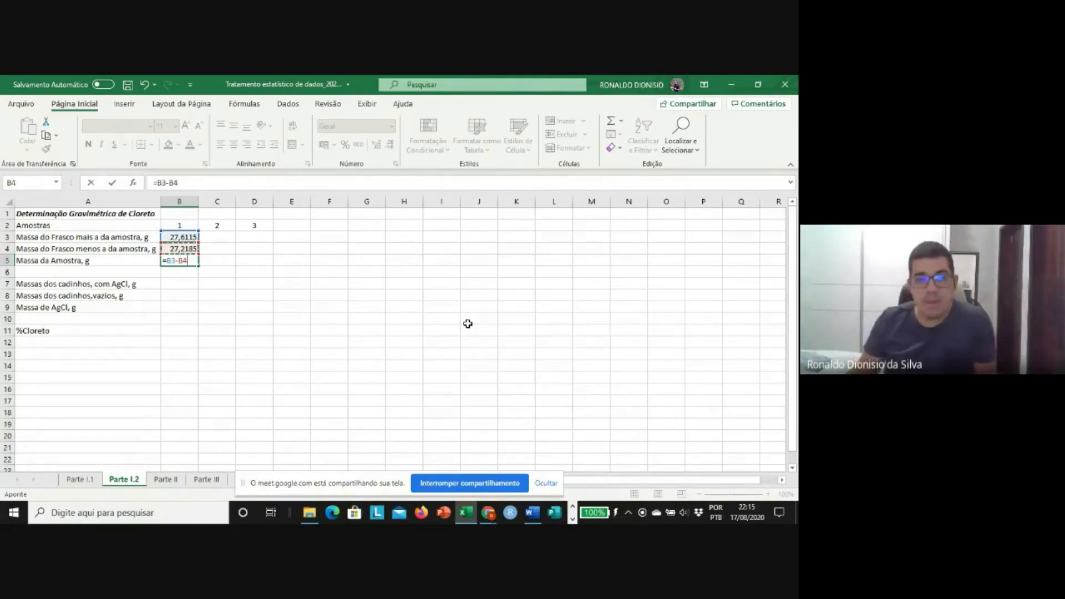
{"action": "key", "text": "Return"}
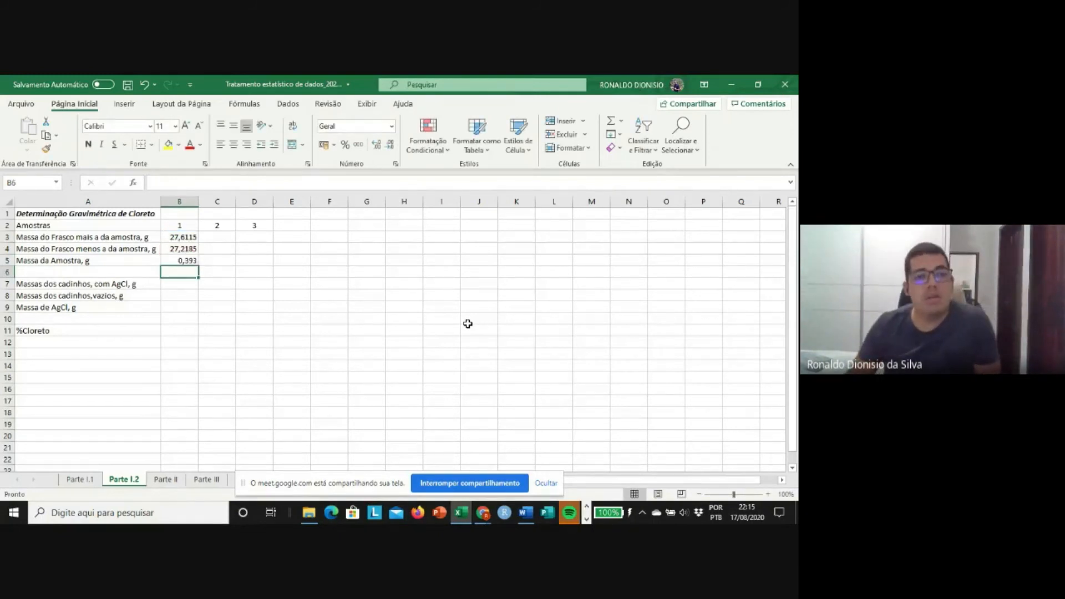
Show the sample 1 mass in cell B5 with four decimal places.
{"action": "key", "text": "Up"}
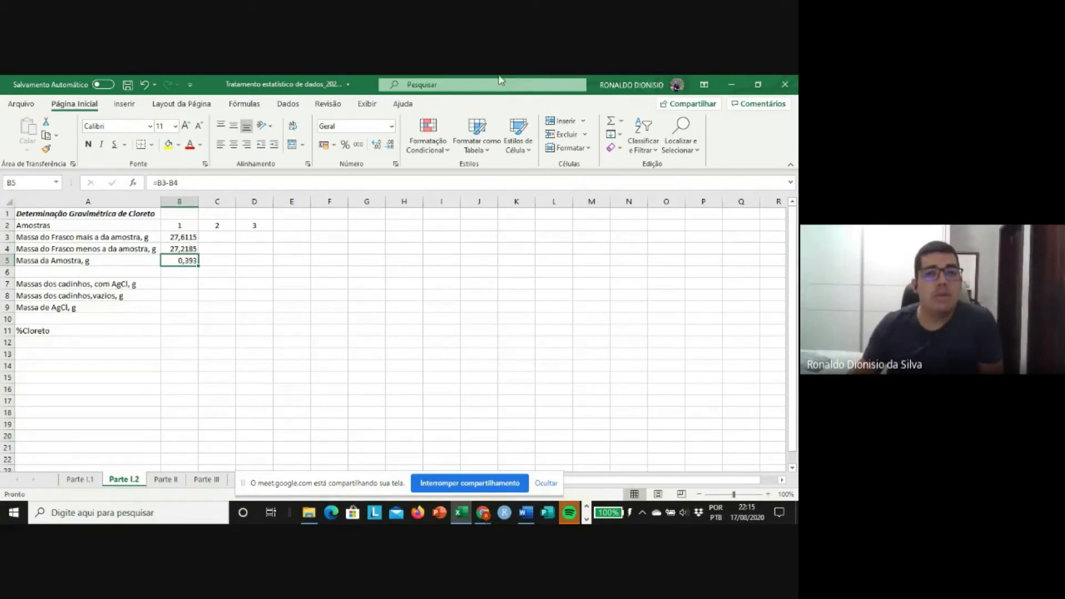
{"action": "left_click", "coordinate": [376, 146]}
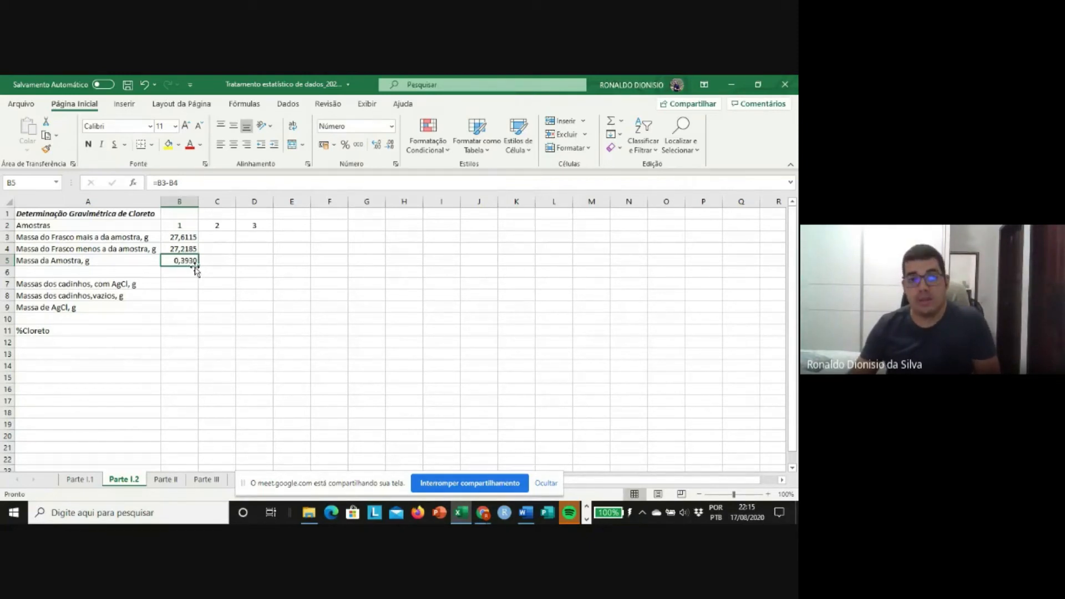
Enter the flask masses for sample 2: 27,2185 in cell C3 and 26,8105 in cell C4.
{"action": "left_click", "coordinate": [223, 238]}
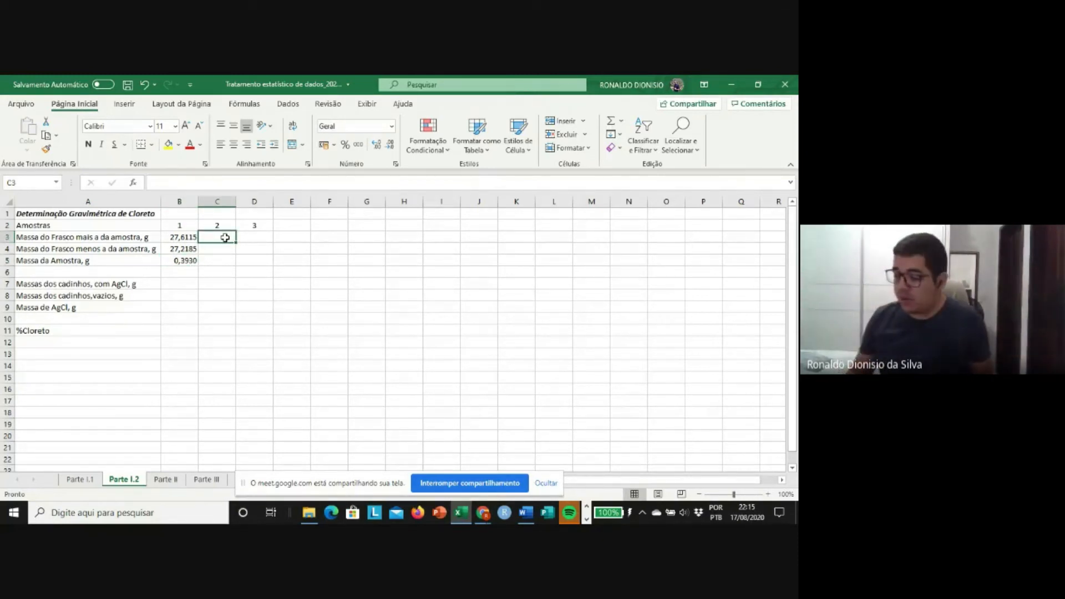
{"action": "type", "text": "27"}
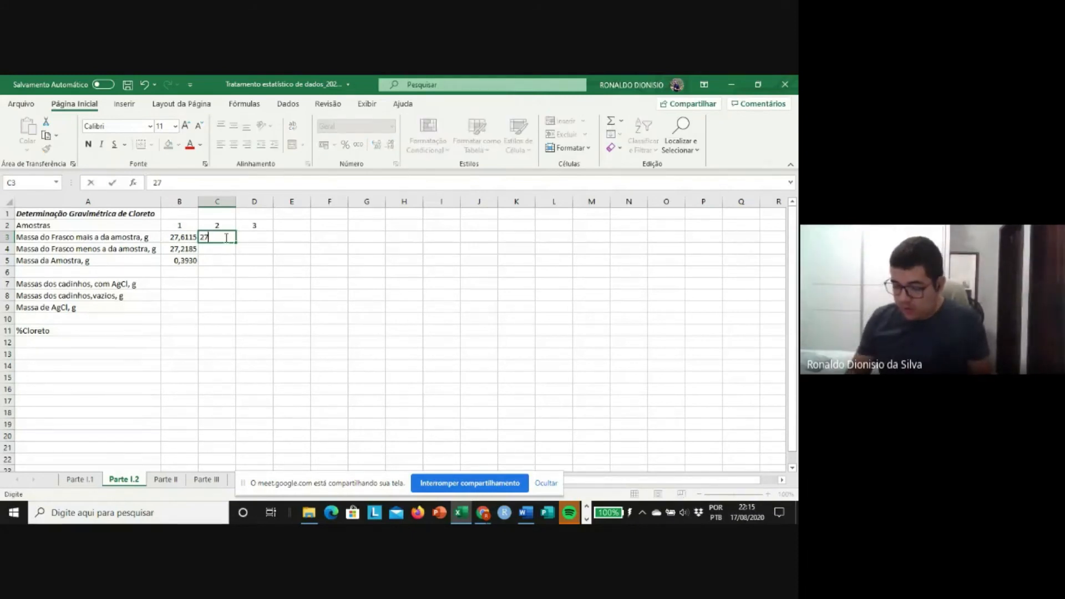
{"action": "type", "text": ",2185"}
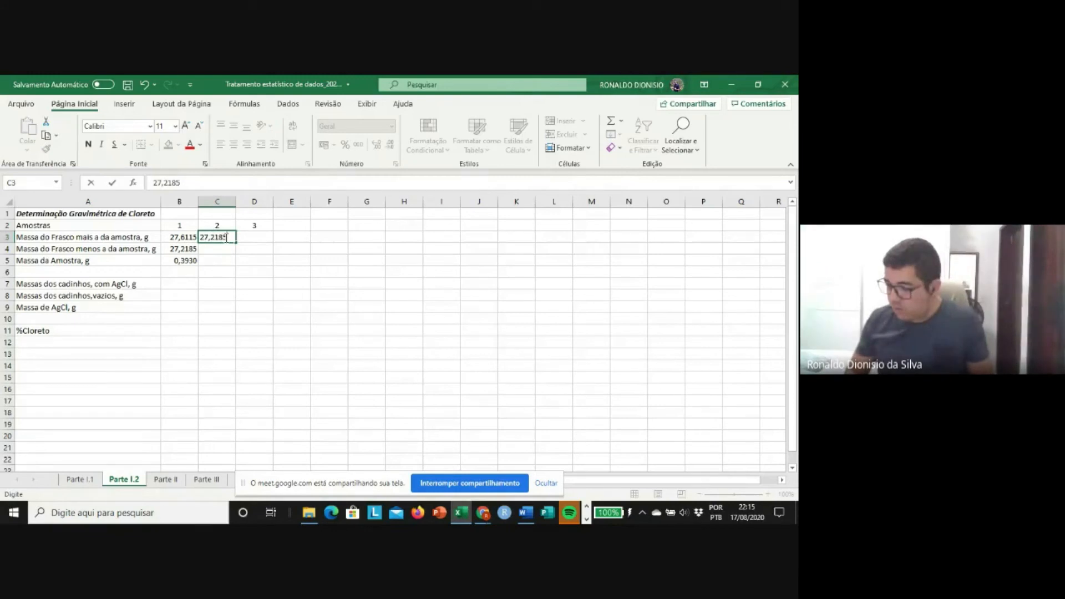
{"action": "key", "text": "Return"}
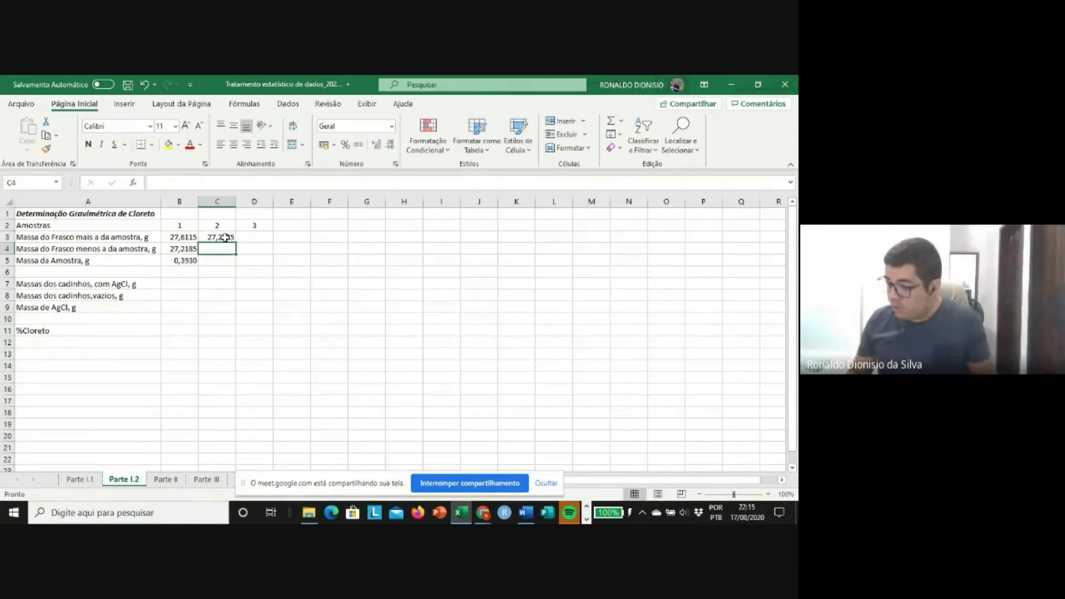
{"action": "type", "text": "26,"}
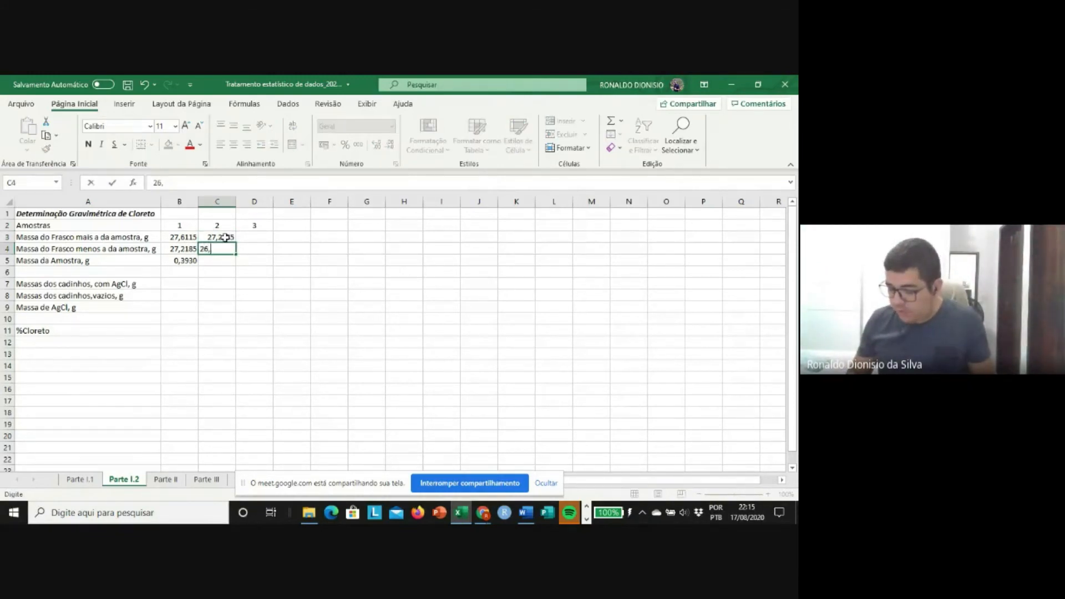
{"action": "type", "text": "8105"}
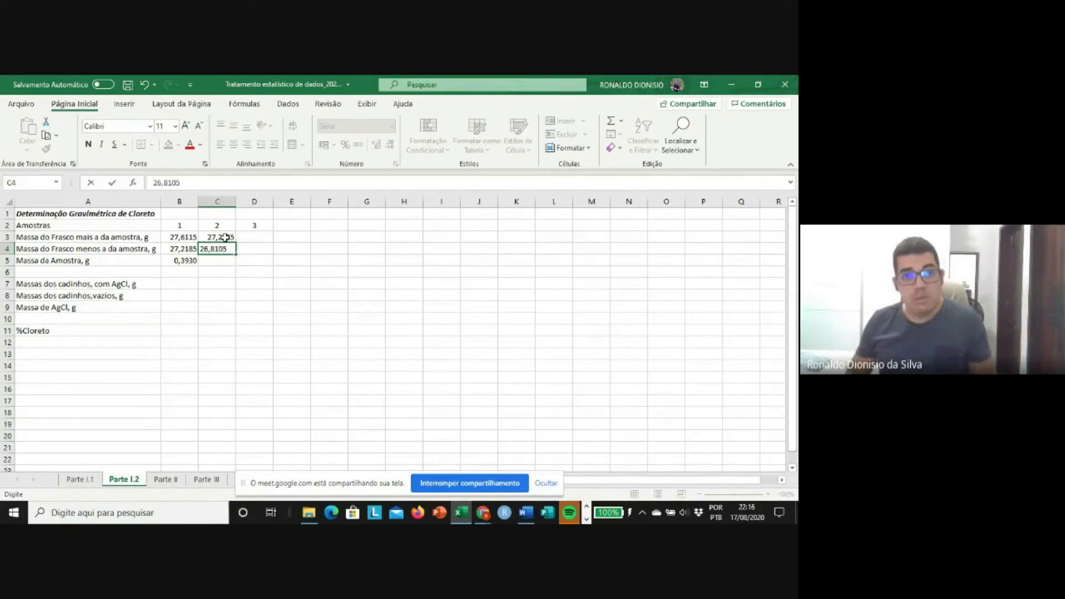
{"action": "key", "text": "Right"}
Enter the flask masses for sample 3: 26,8105 in cell D3 and 26,4517 in cell D4.
{"action": "key", "text": "Up"}
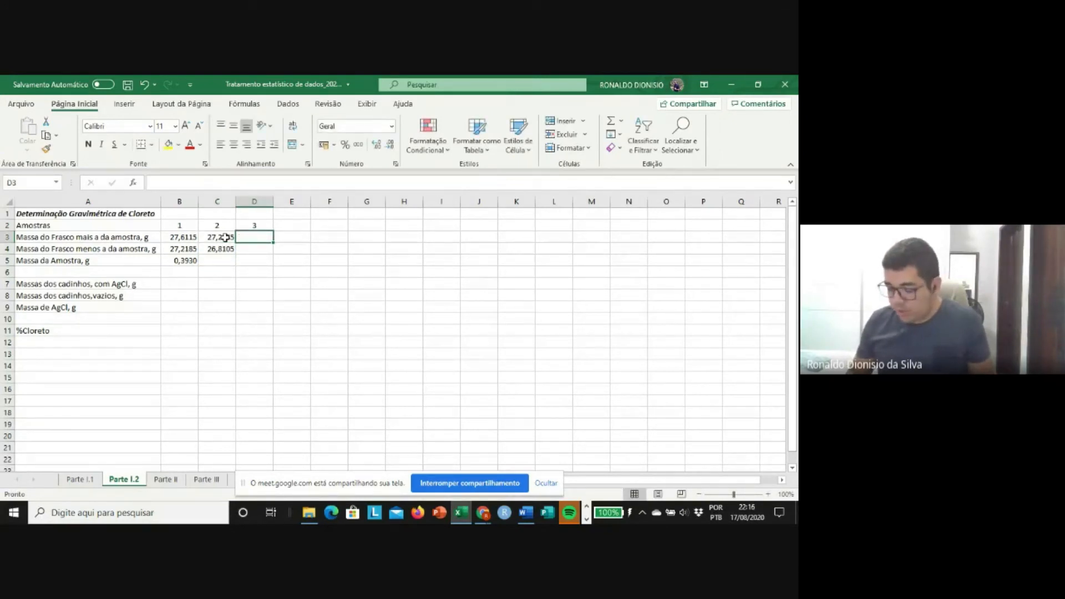
{"action": "type", "text": "26,8105"}
{"action": "key", "text": "Return"}
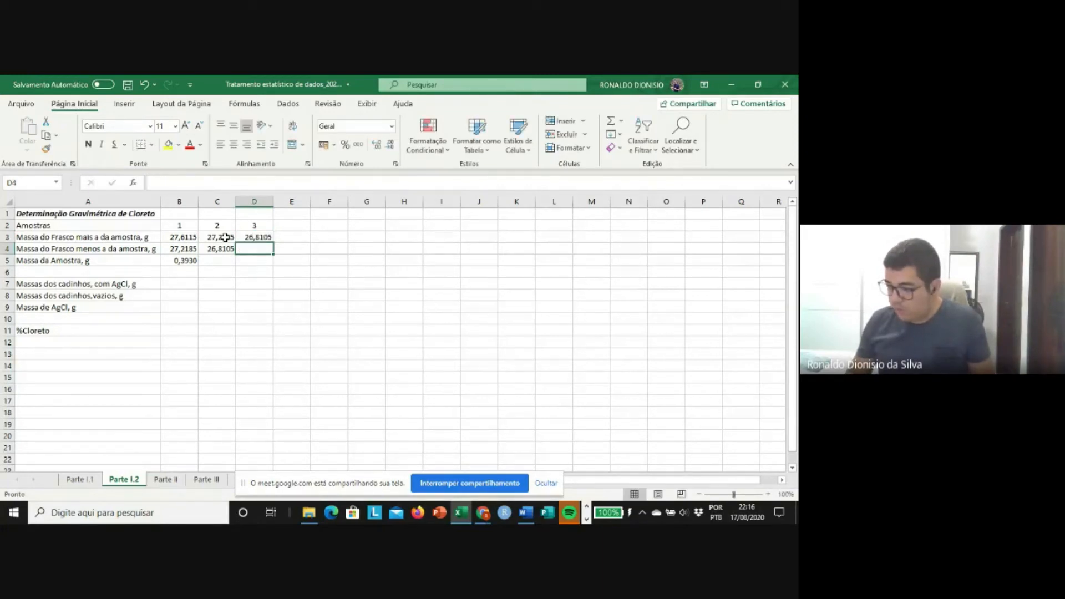
{"action": "type", "text": "26"}
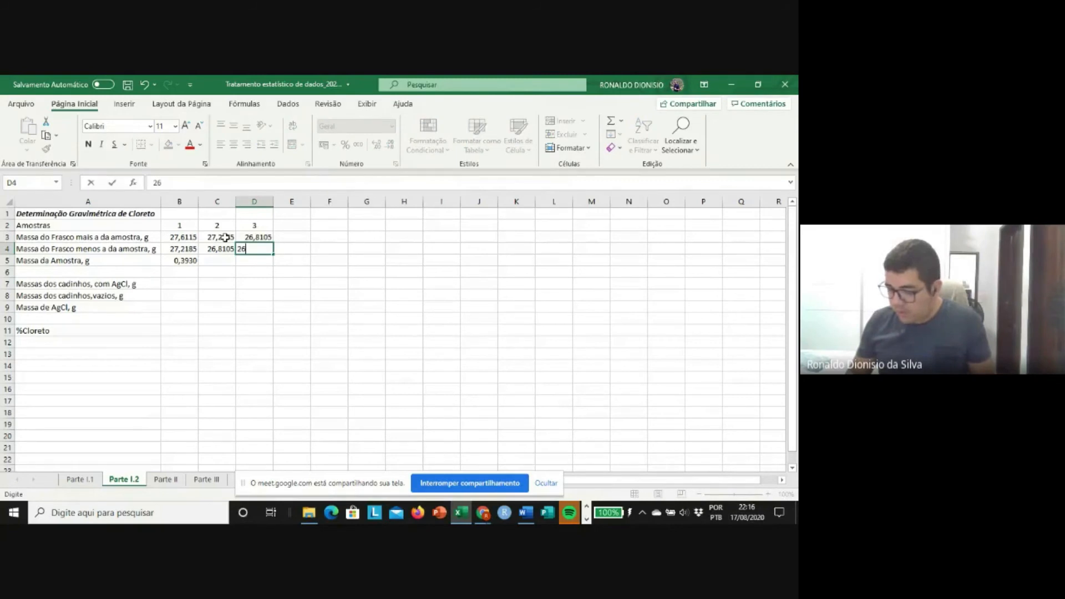
{"action": "type", "text": ",45"}
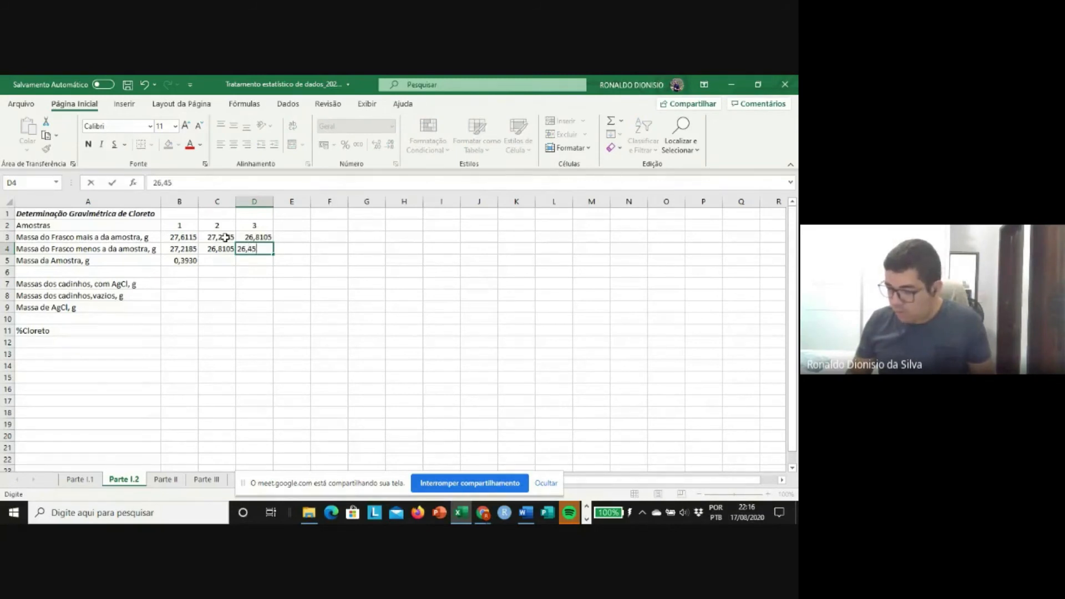
{"action": "type", "text": "17"}
{"action": "key", "text": "Return"}
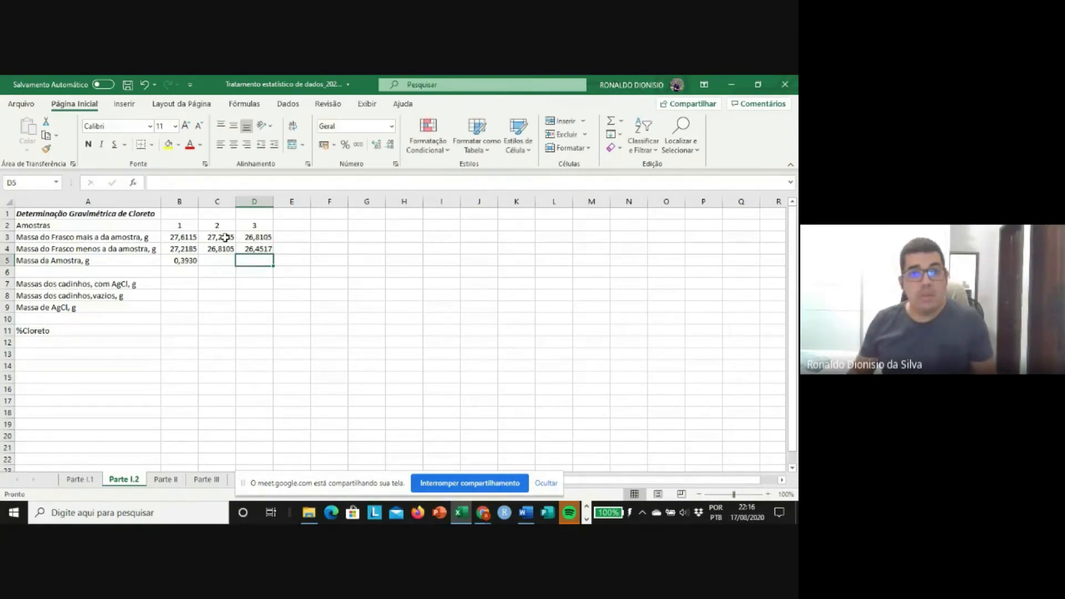
Review the flask masses entered for samples 2 and 3 in columns C and D.
{"action": "key", "text": "Up"}
{"action": "key", "text": "Down"}
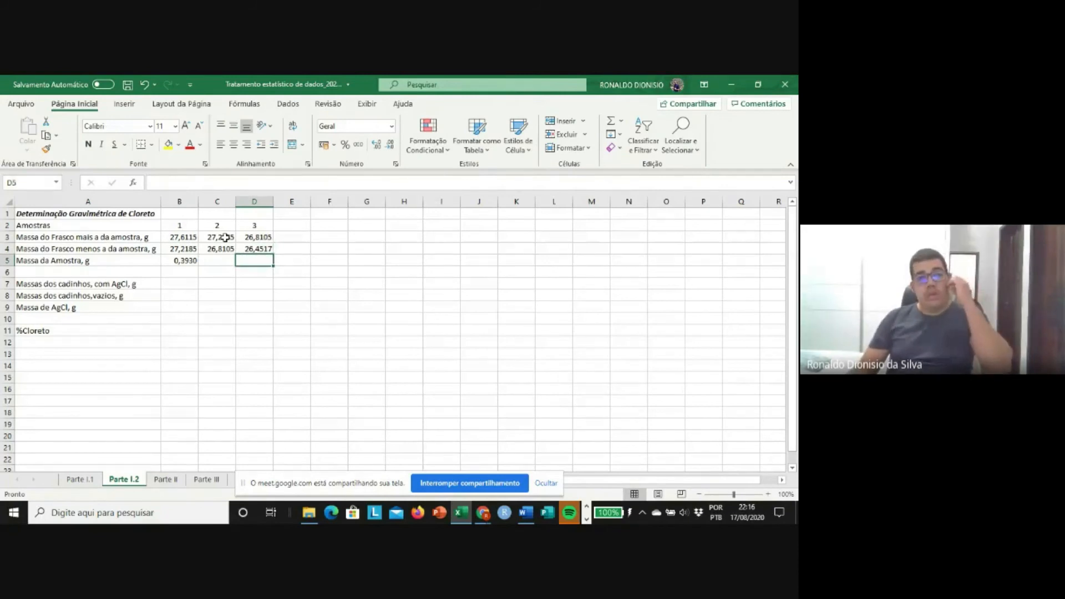
{"action": "key", "text": "Left"}
{"action": "key", "text": "Up"}
{"action": "key", "text": "Up"}
{"action": "key", "text": "Up"}
{"action": "key", "text": "Down"}
{"action": "key", "text": "Right"}
{"action": "key", "text": "Down"}
{"action": "key", "text": "Down"}
{"action": "key", "text": "Left"}
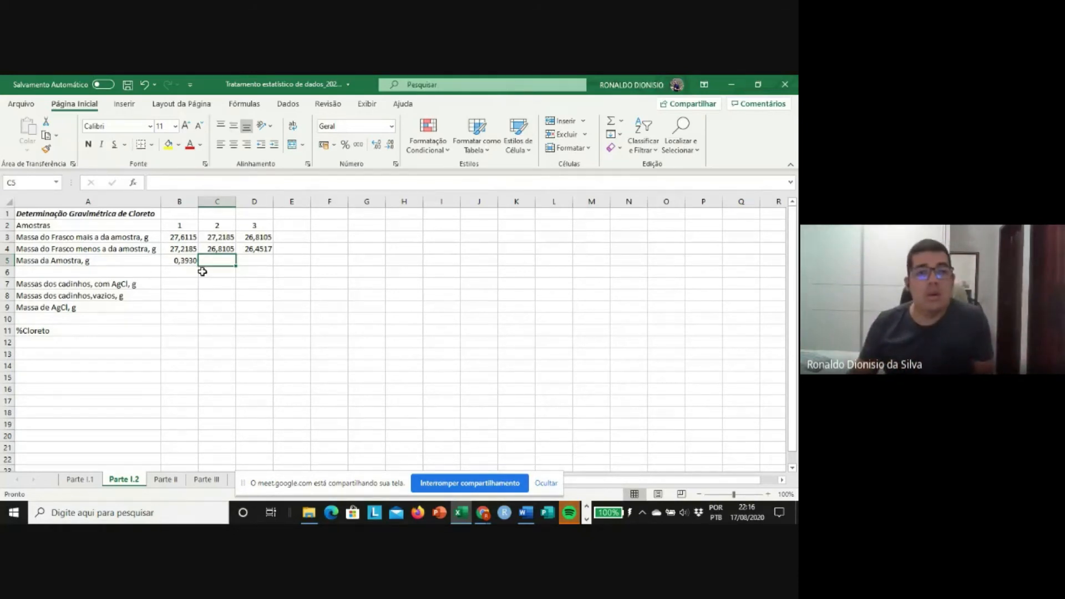
Copy the sample mass formula from B5 across to C5:D5 and check the formula in each of the three cells.
{"action": "left_click", "coordinate": [179, 262]}
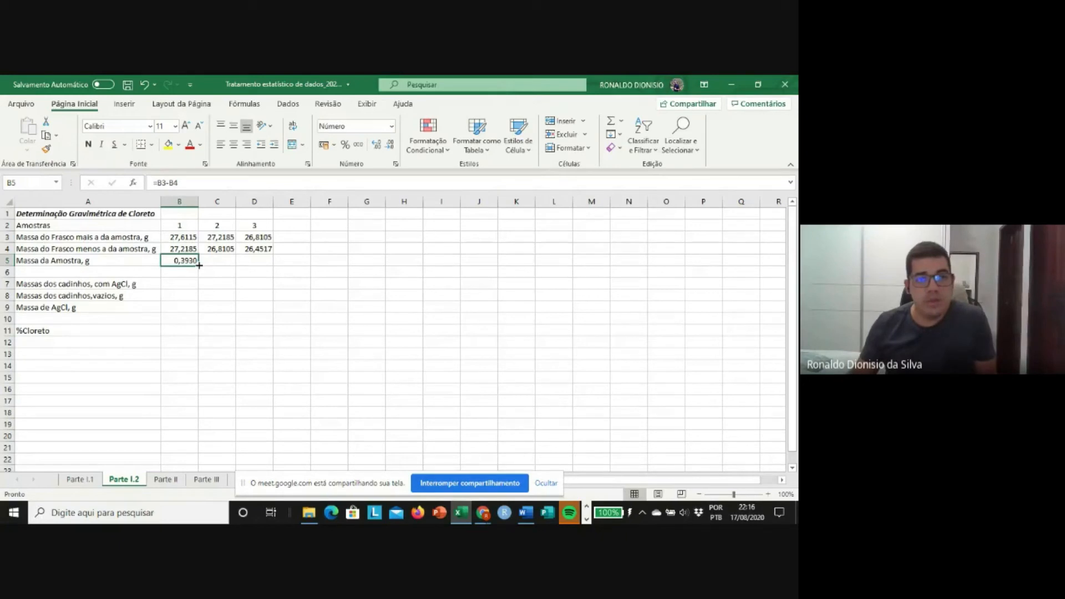
{"action": "left_click_drag", "start_coordinate": [199, 265], "coordinate": [257, 268]}
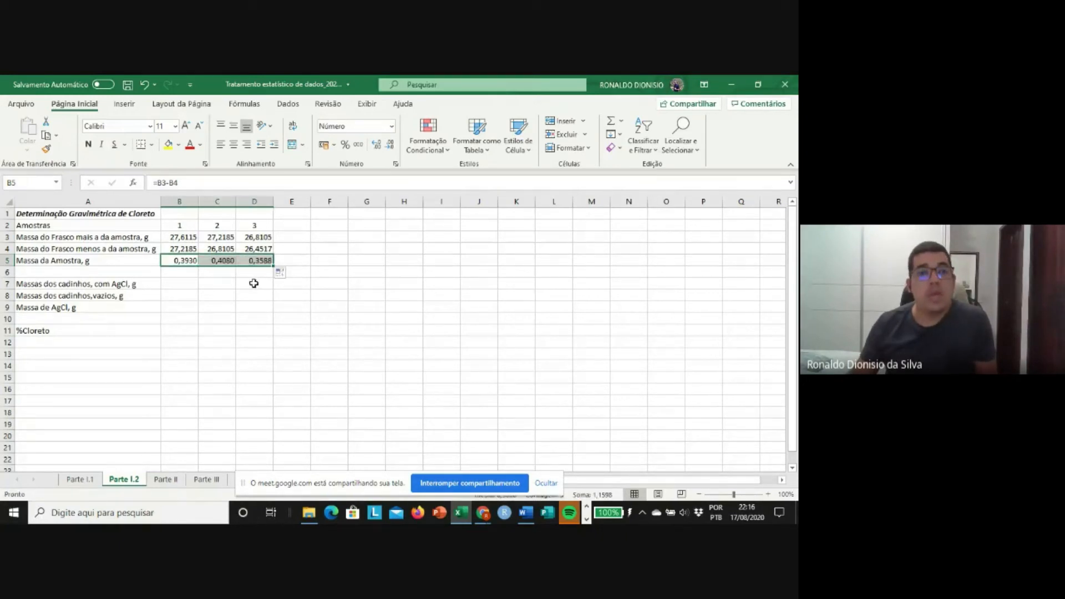
{"action": "left_click", "coordinate": [220, 260]}
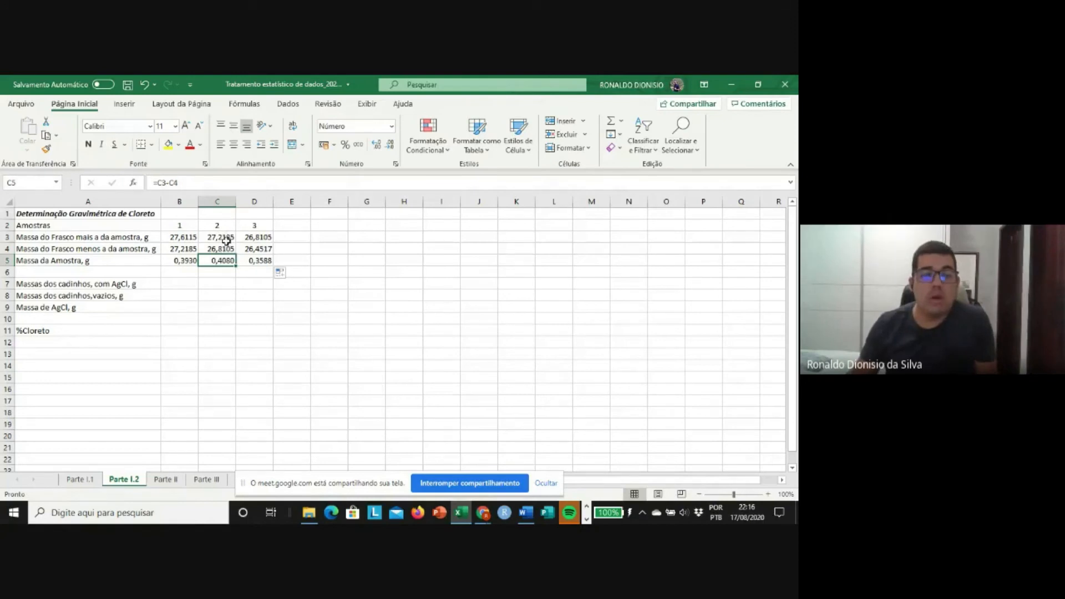
{"action": "left_click", "coordinate": [193, 260]}
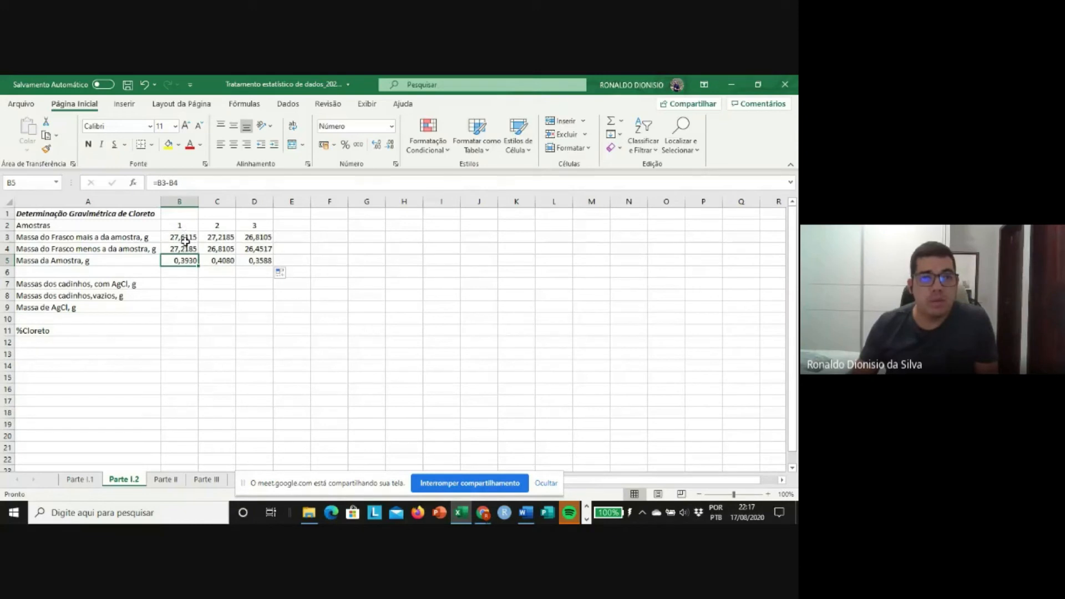
{"action": "left_click", "coordinate": [214, 260]}
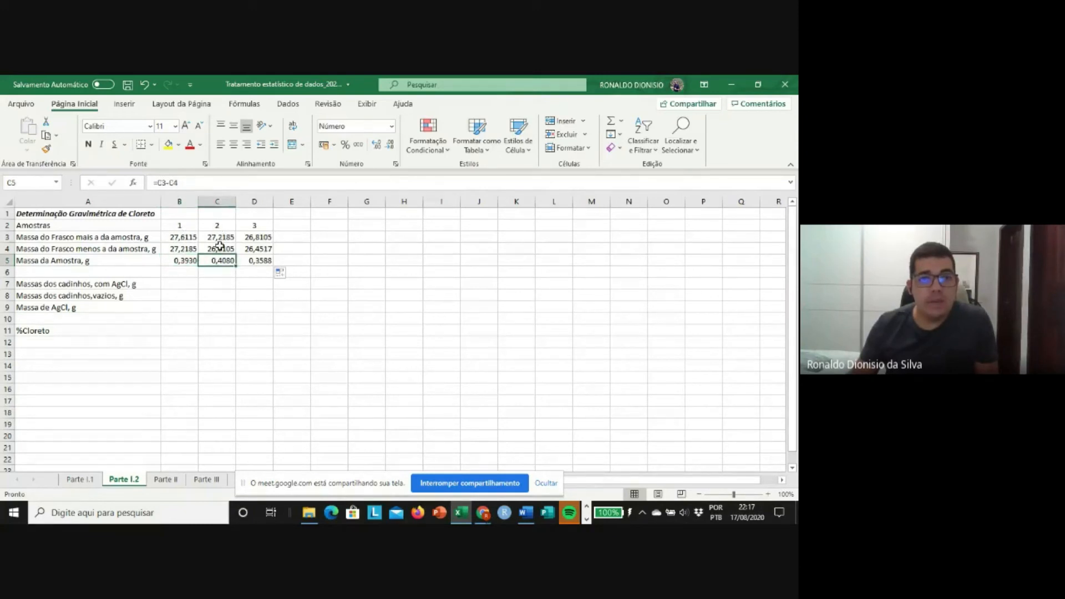
{"action": "left_click", "coordinate": [261, 259]}
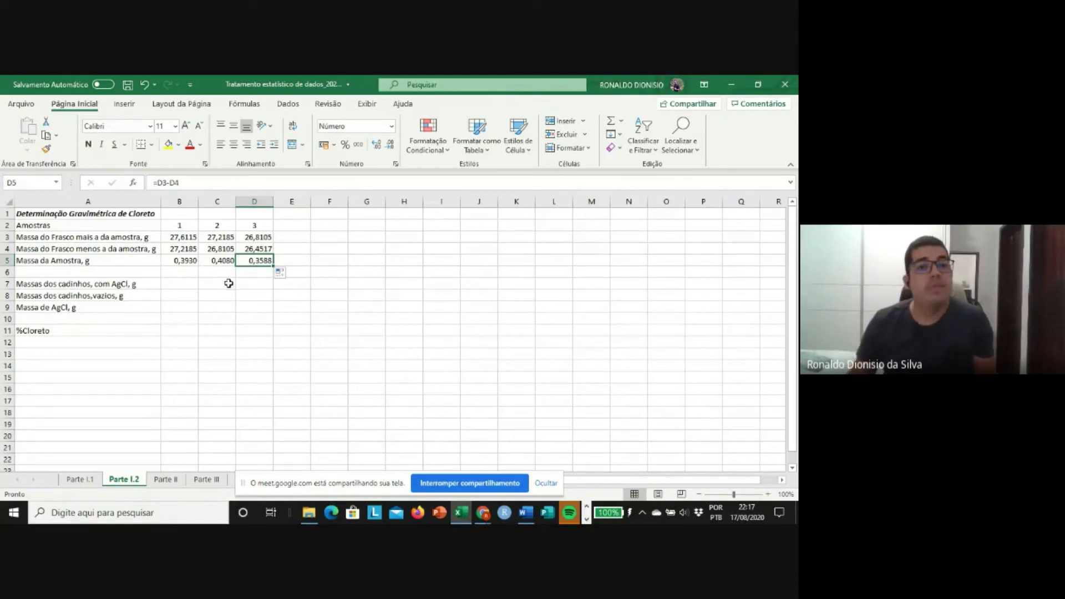
Enter the crucible masses for sample 1: 21,4296 with AgCl in cell B7 and 20,7926 empty in cell B8.
{"action": "left_click", "coordinate": [183, 285]}
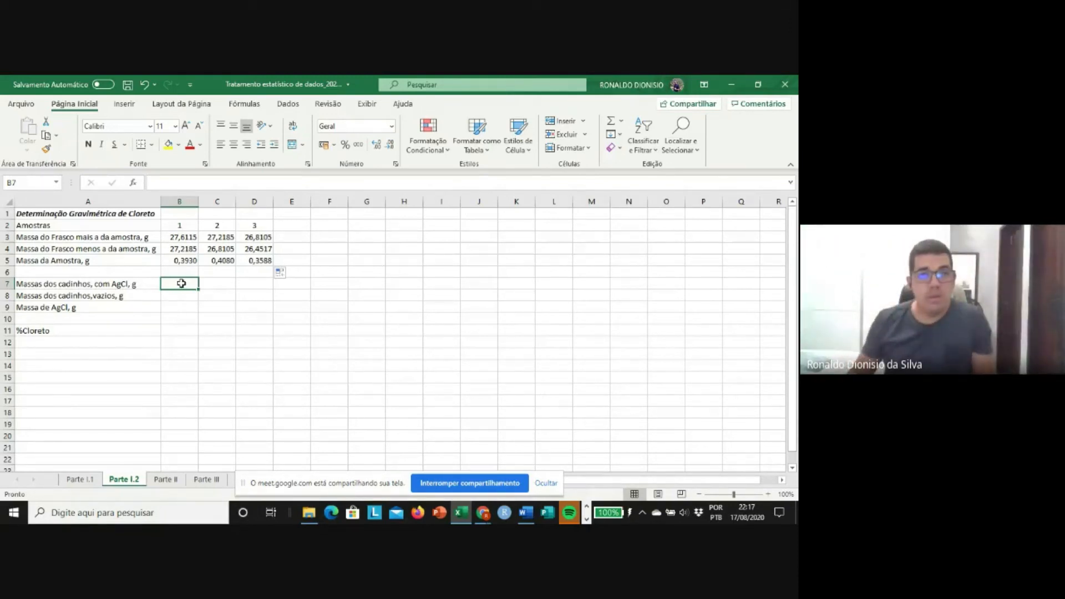
{"action": "type", "text": "21,4296"}
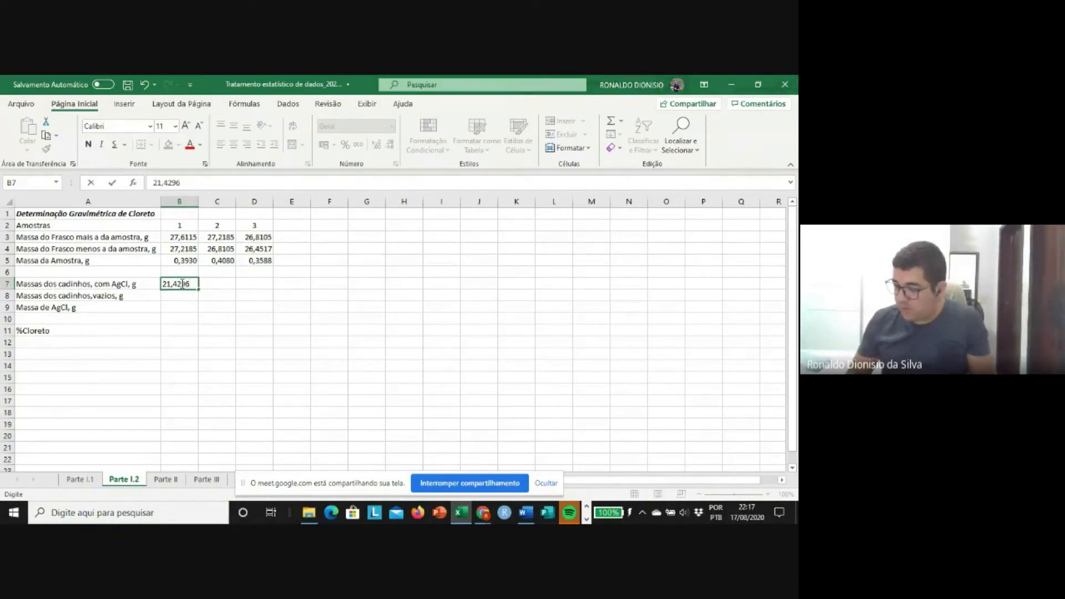
{"action": "key", "text": "Return"}
{"action": "type", "text": "20,7926"}
{"action": "key", "text": "Up"}
Enter the crucible masses for sample 2: 23,4915 with AgCl in cell C7 and 22,8311 empty in cell C8.
{"action": "key", "text": "Right"}
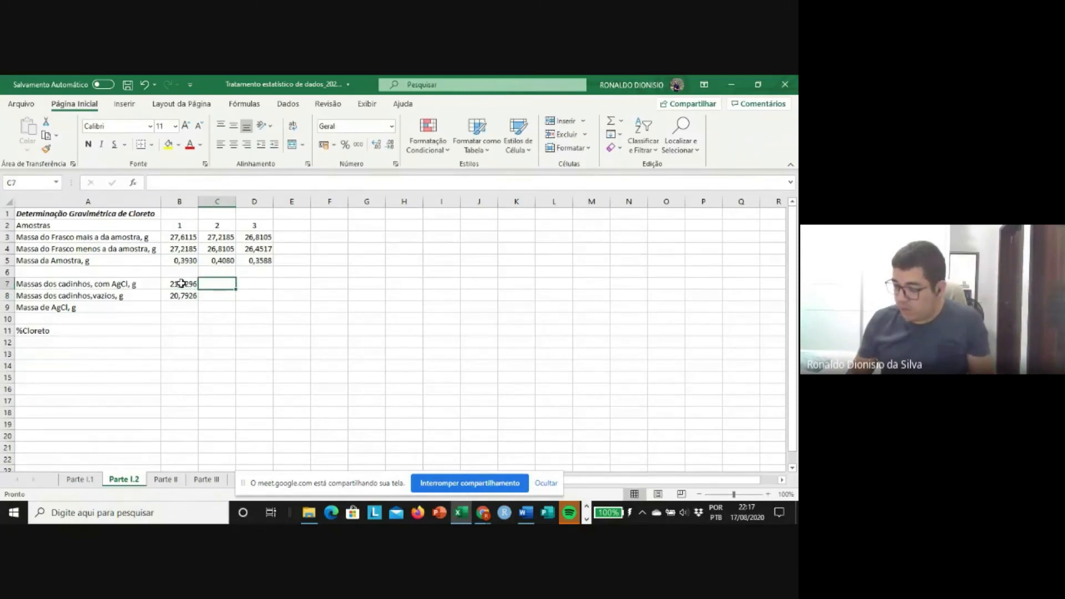
{"action": "type", "text": "23,"}
{"action": "type", "text": "4915"}
{"action": "key", "text": "Return"}
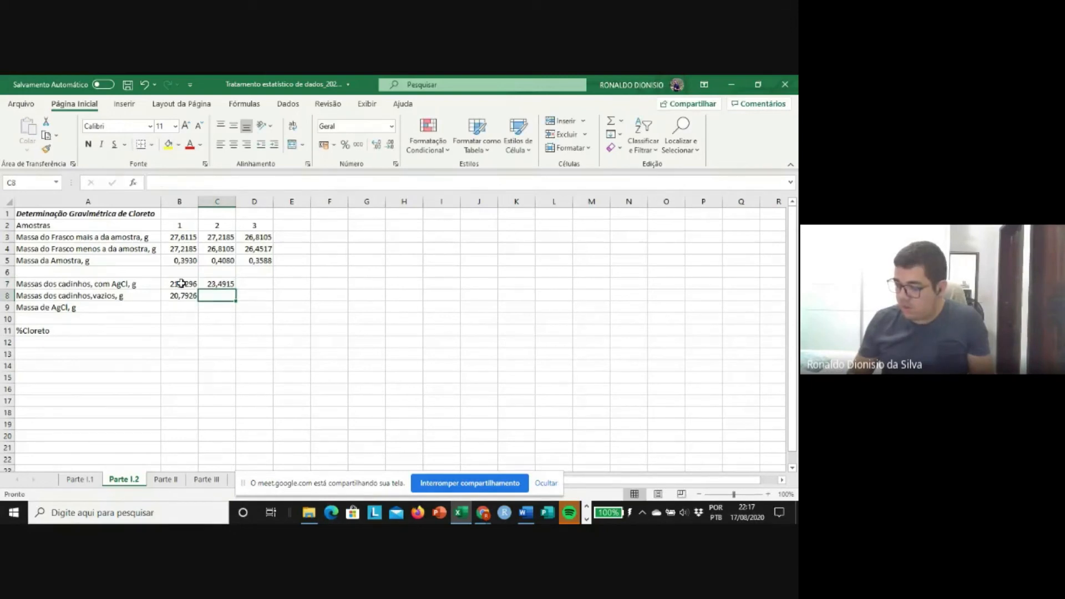
{"action": "type", "text": "22"}
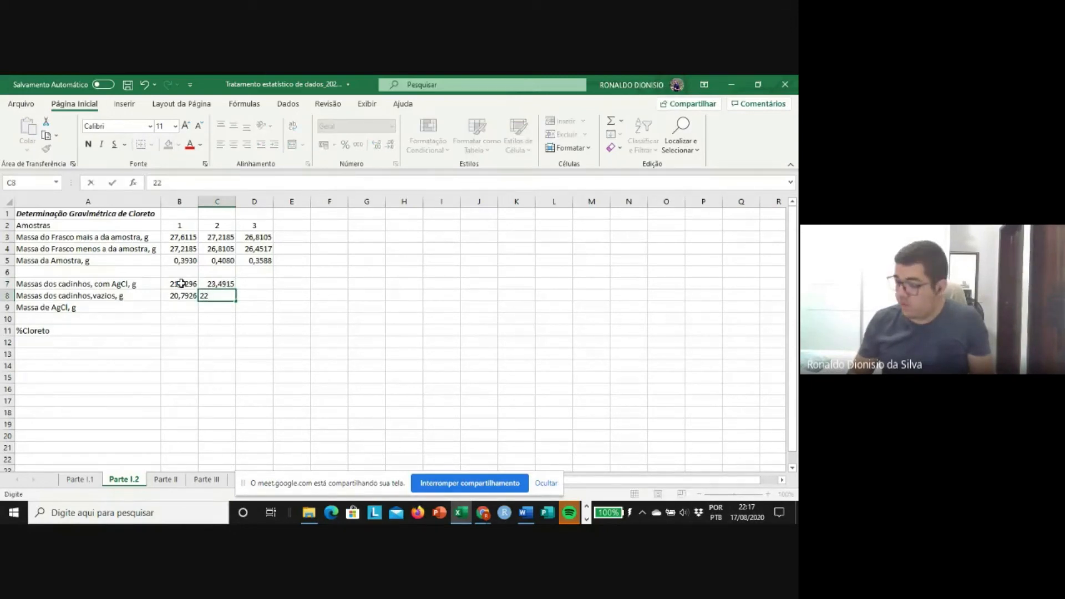
{"action": "type", "text": ",8311"}
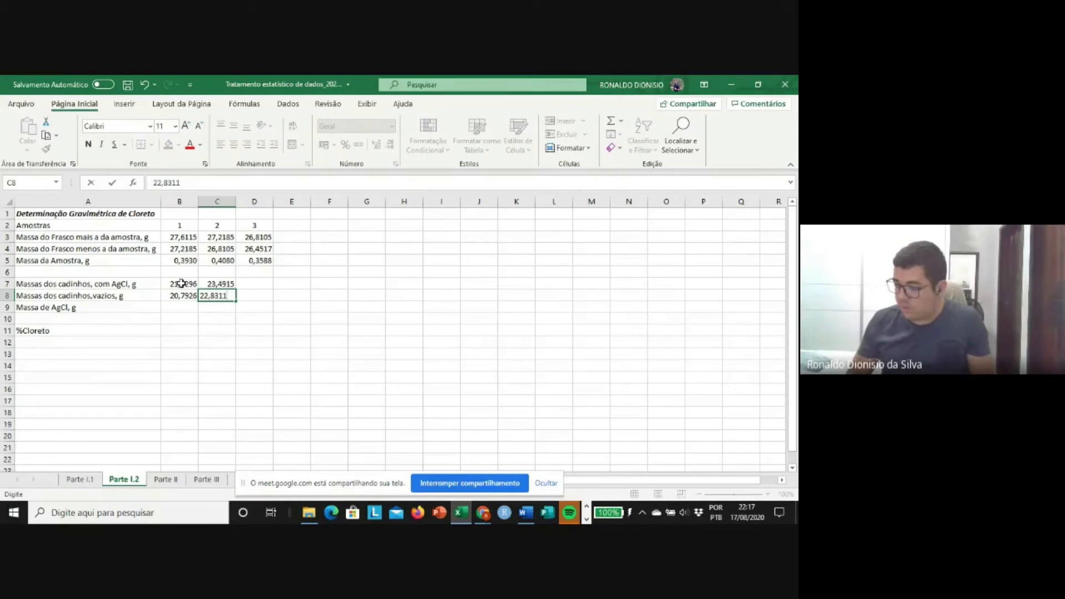
{"action": "key", "text": "Tab"}
Enter the crucible masses for sample 3: 21,8323 with AgCl in cell D7 and 21,2483 empty in cell D8.
{"action": "key", "text": "Up"}
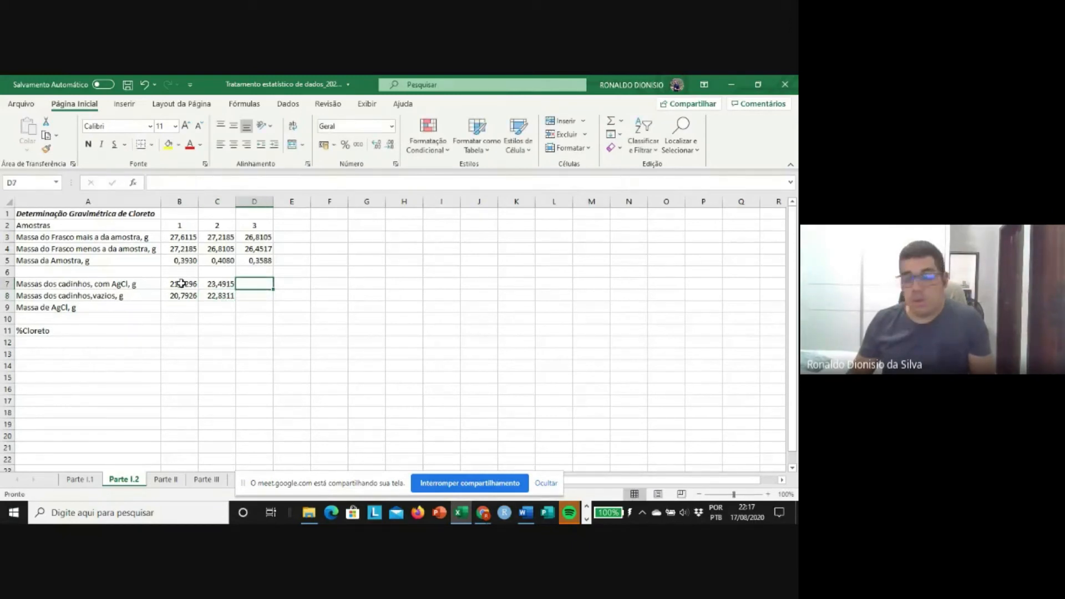
{"action": "type", "text": "21"}
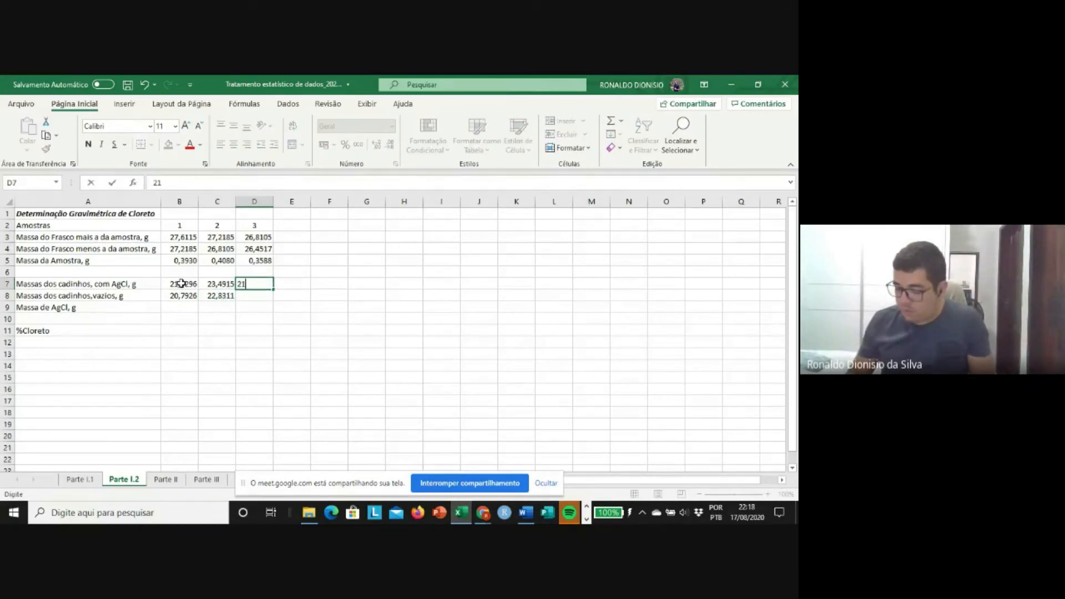
{"action": "type", "text": ",8323"}
{"action": "key", "text": "Return"}
{"action": "type", "text": "21"}
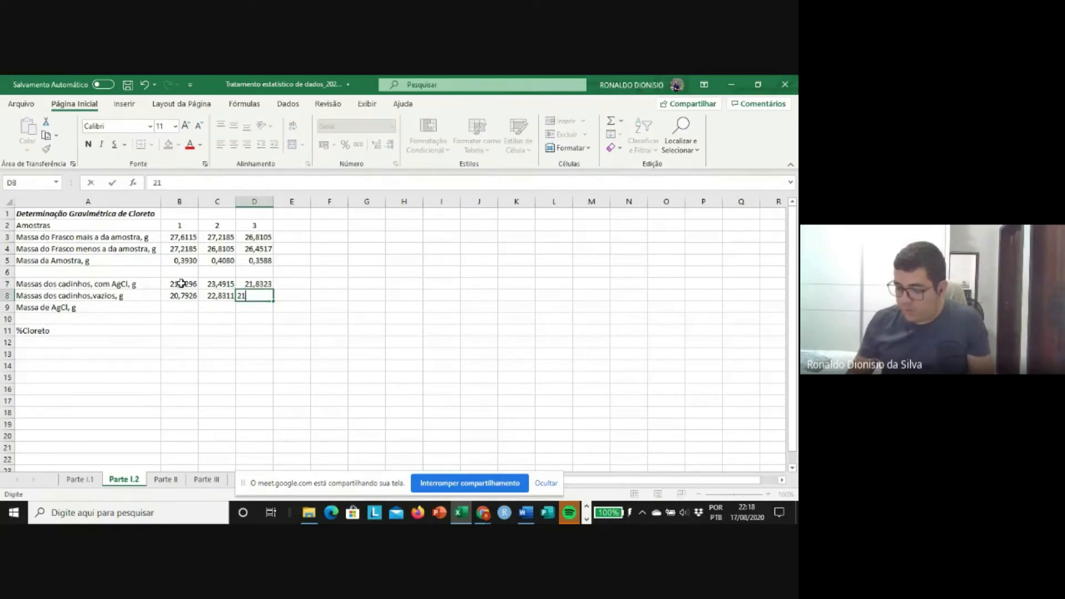
{"action": "type", "text": ",2483"}
{"action": "key", "text": "Return"}
Calculate the AgCl mass of sample 1 in cell B9 with the formula =B7-B8.
{"action": "key", "text": "Left"}
{"action": "key", "text": "Left"}
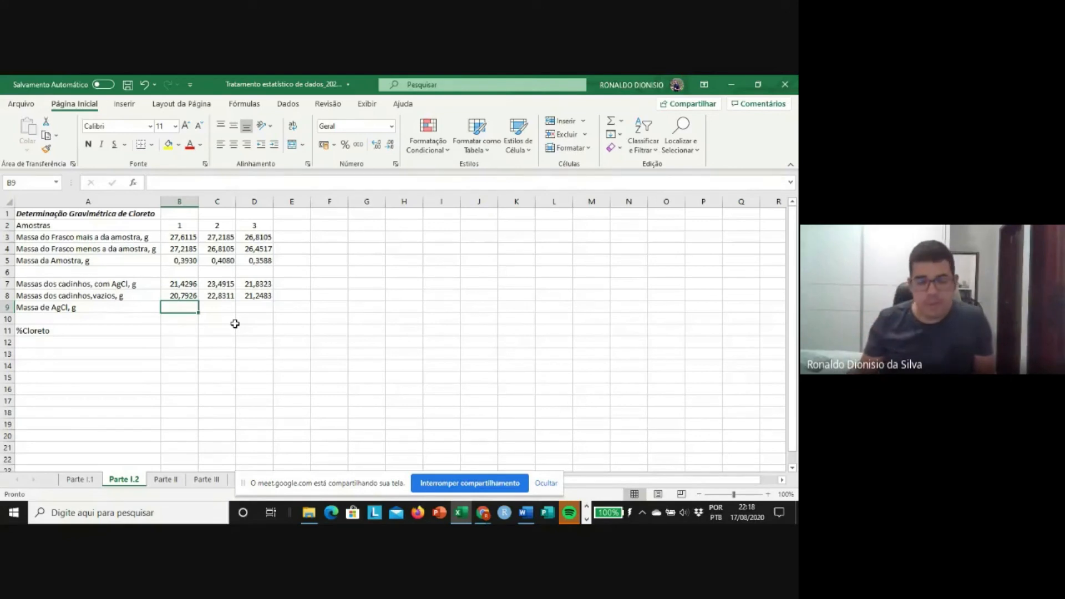
{"action": "type", "text": "="}
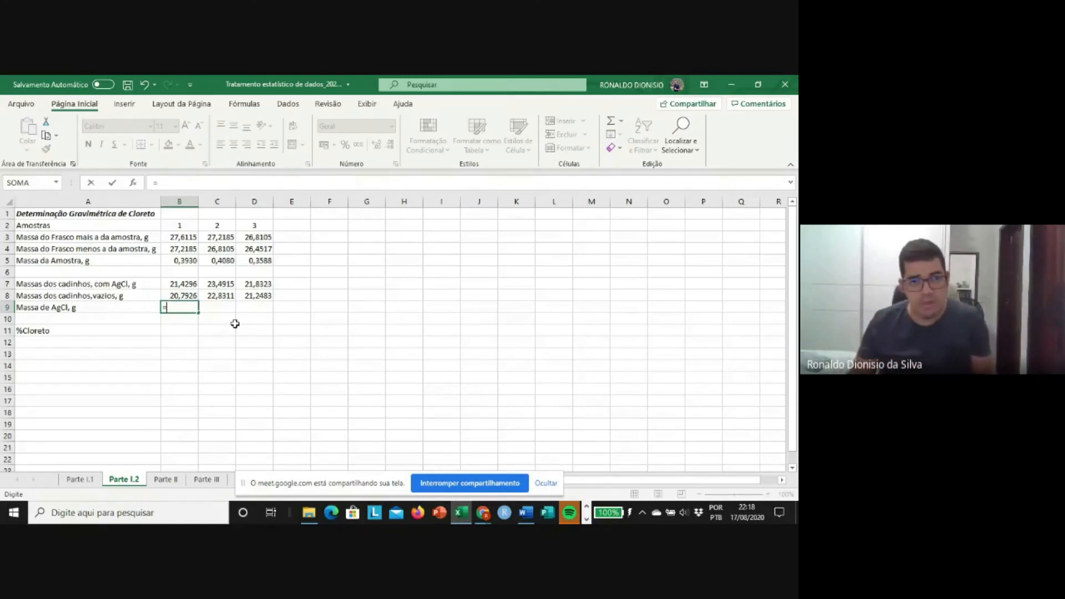
{"action": "left_click", "coordinate": [183, 285]}
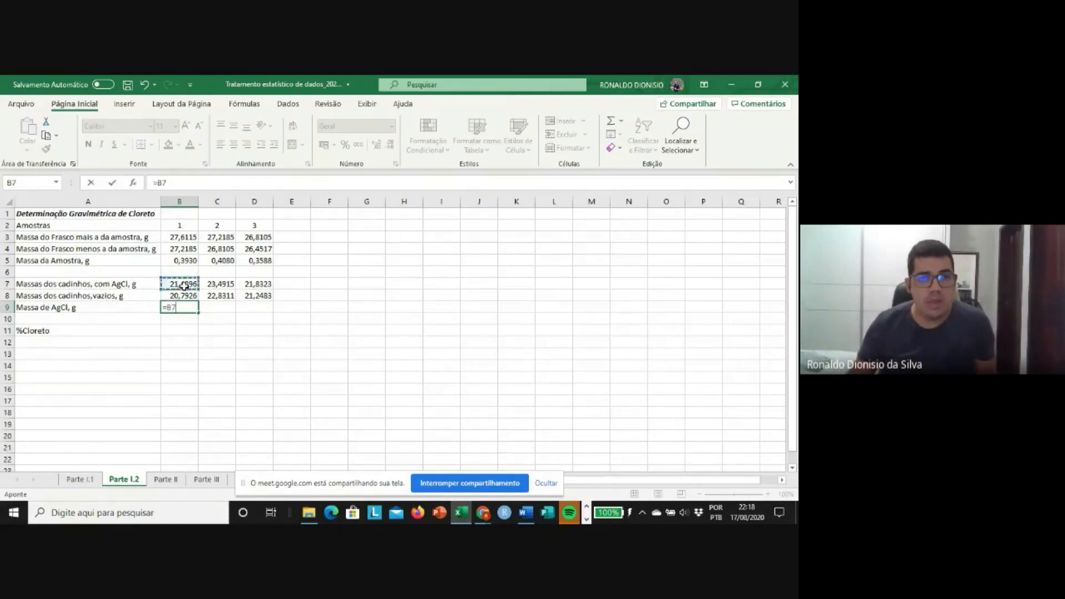
{"action": "type", "text": "-"}
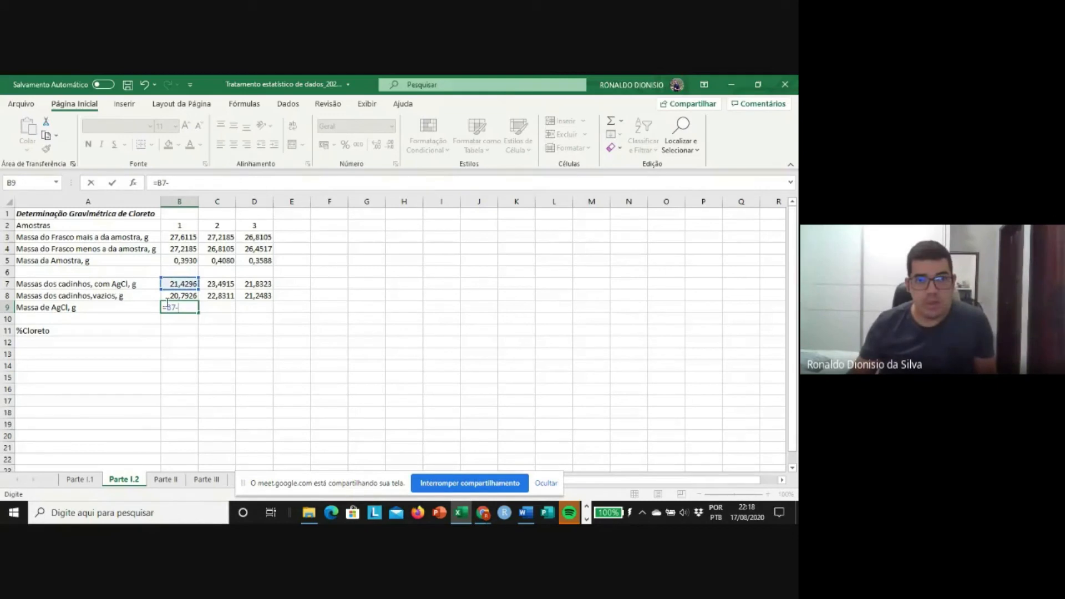
{"action": "left_click", "coordinate": [187, 295]}
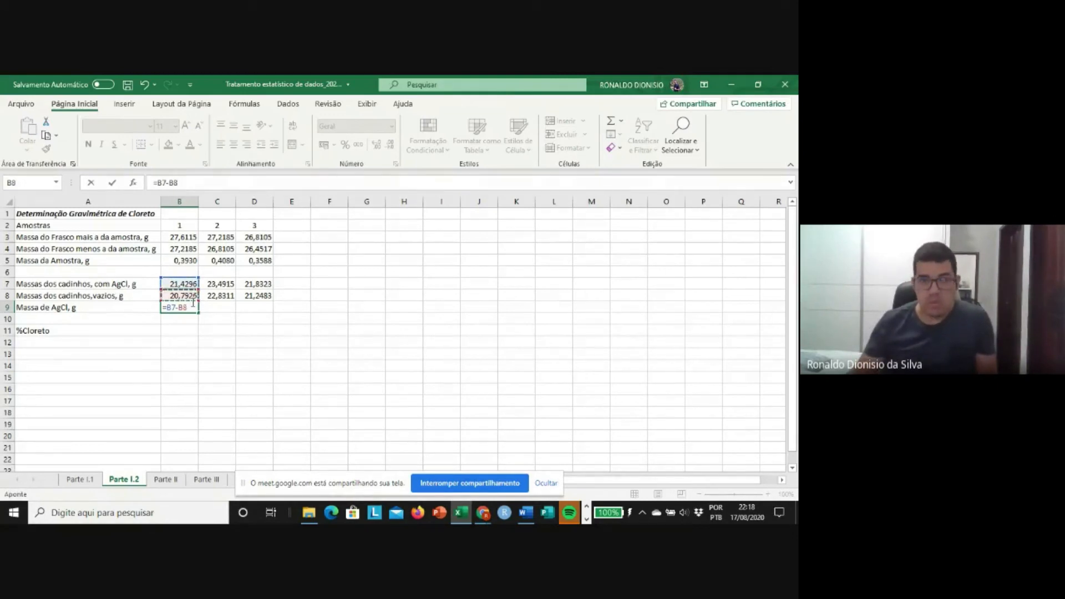
{"action": "key", "text": "Return"}
Show the AgCl mass in B9 with four decimal places and copy its formula across to C9:D9.
{"action": "left_click", "coordinate": [191, 306]}
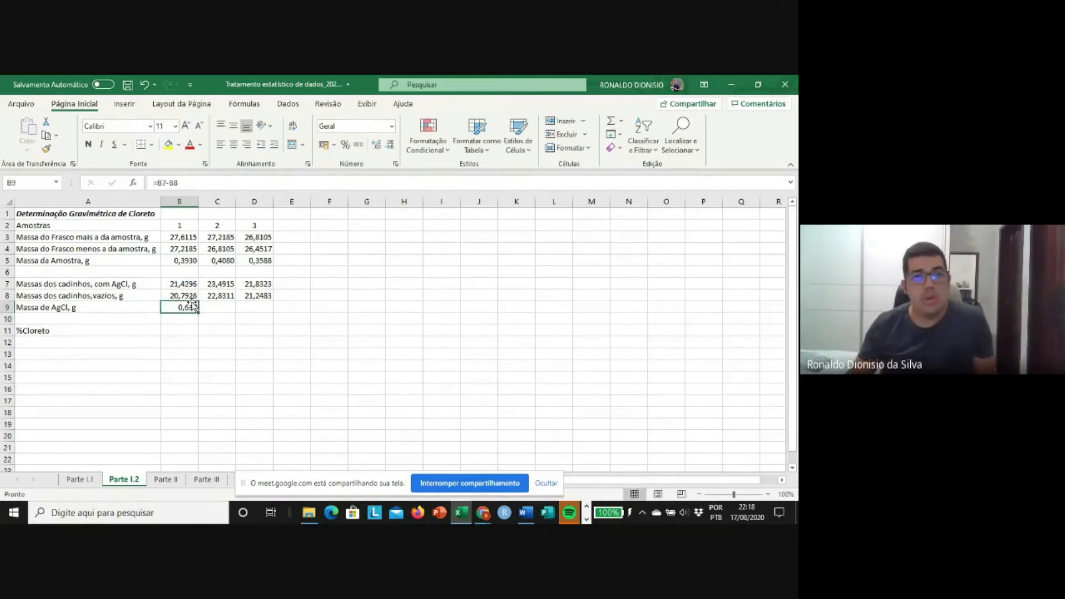
{"action": "left_click", "coordinate": [378, 147]}
{"action": "left_click_drag", "start_coordinate": [198, 313], "coordinate": [259, 311]}
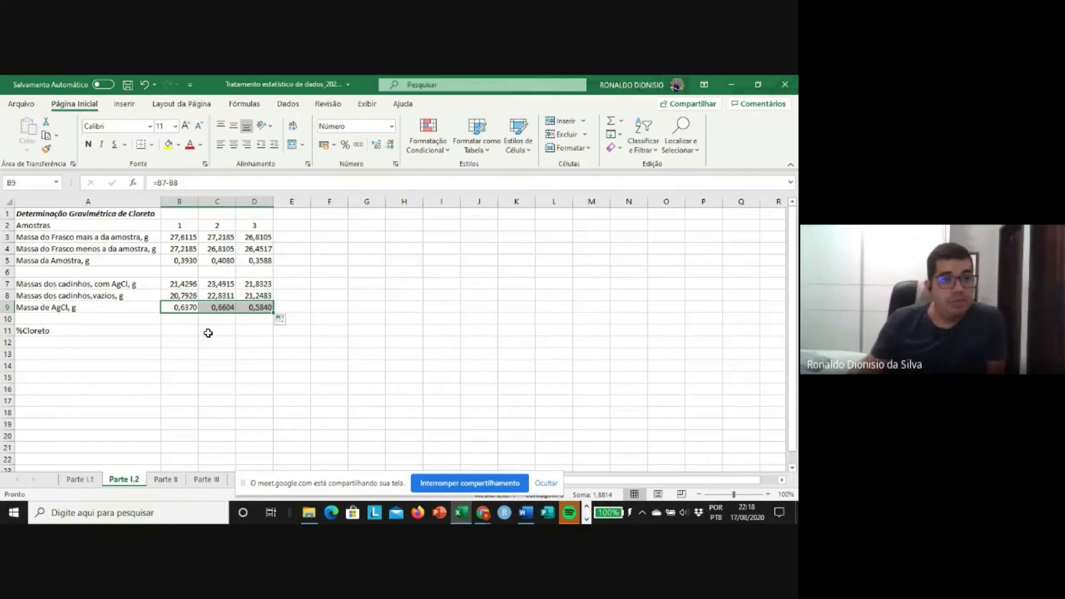
Select the sample 1 %Cloreto cell B11, and return from the Google Meet browser window to the Excel workbook.
{"action": "left_click", "coordinate": [184, 331]}
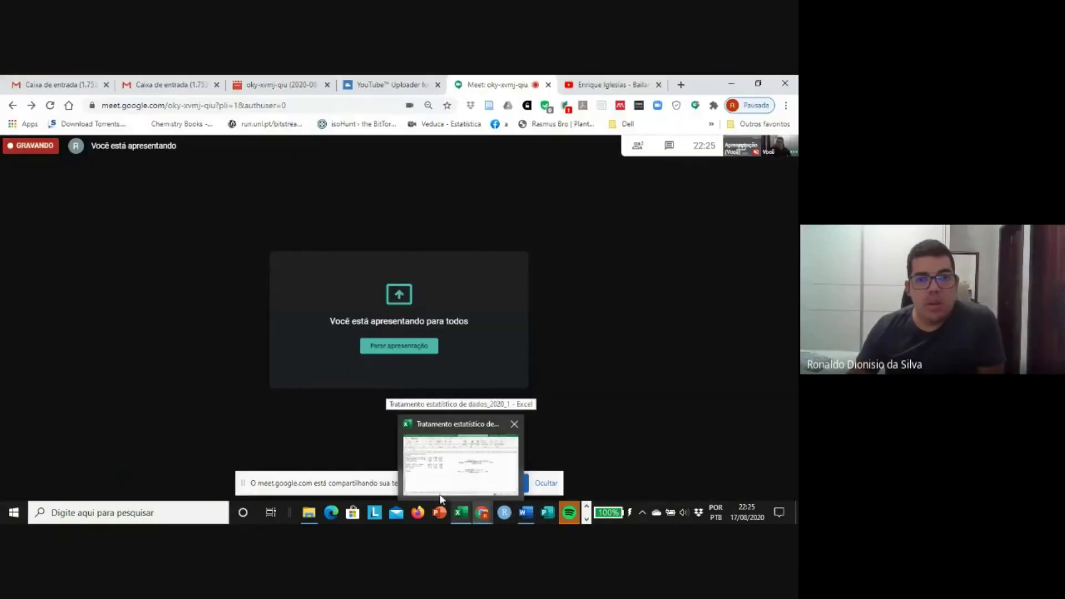
{"action": "left_click", "coordinate": [463, 516]}
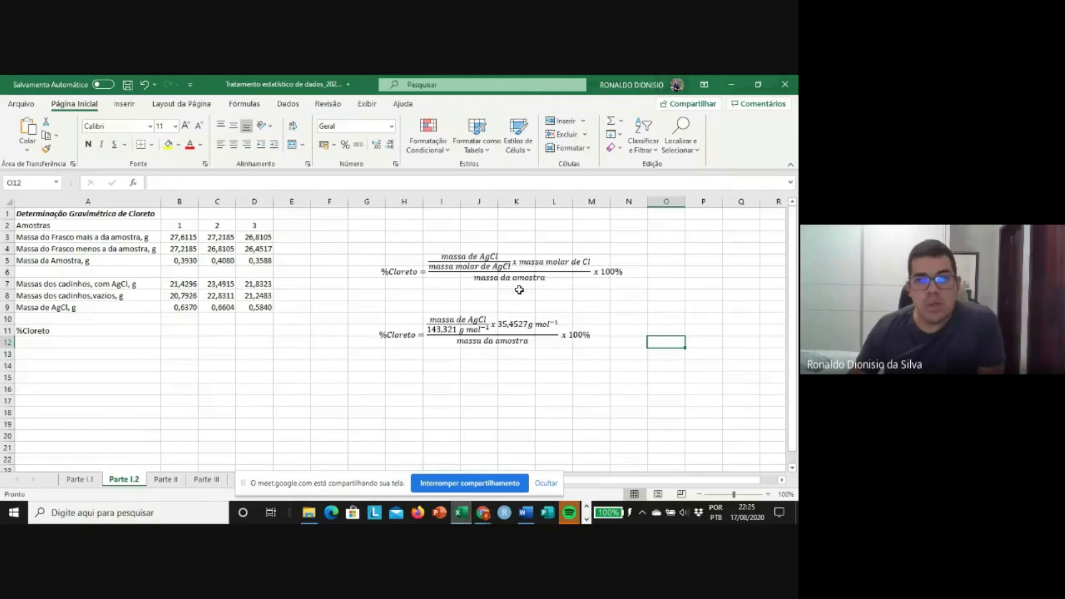
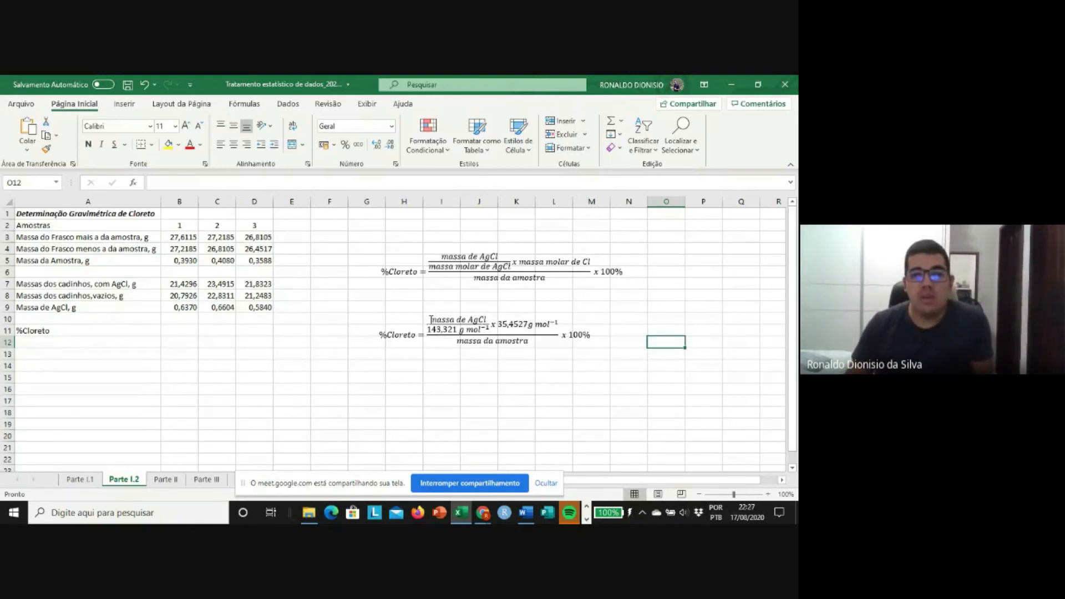
{"action": "left_click_drag", "start_coordinate": [430, 319], "coordinate": [595, 331]}
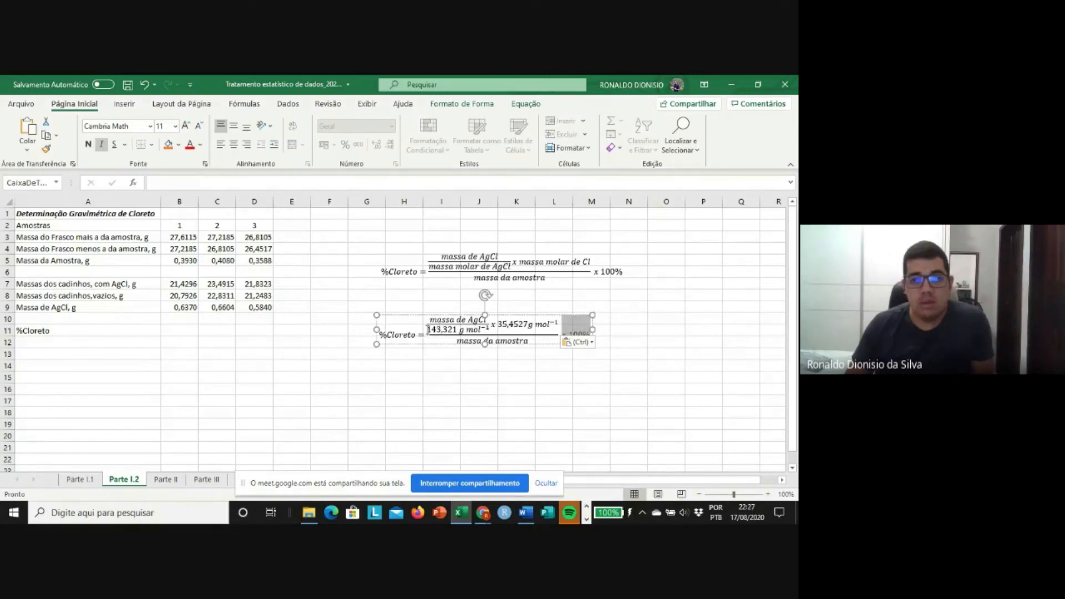
{"action": "left_click_drag", "start_coordinate": [428, 330], "coordinate": [453, 329]}
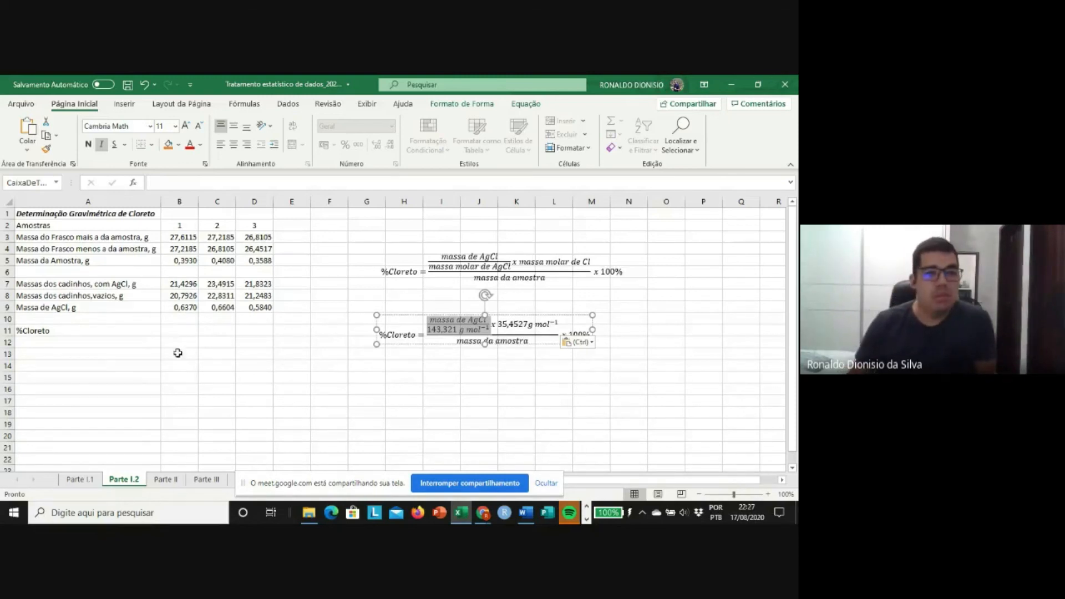
Calculate the %Cloreto of sample 1 in cell B11 with the formula =B9*35,4527*100/143,321/B5.
{"action": "left_click", "coordinate": [167, 328]}
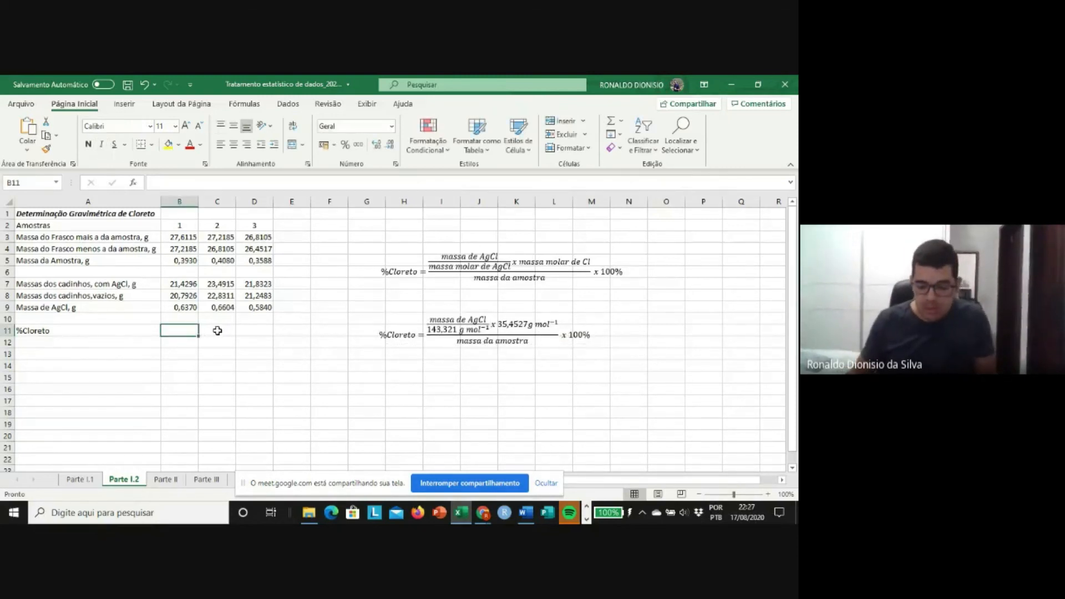
{"action": "type", "text": "=b9*"}
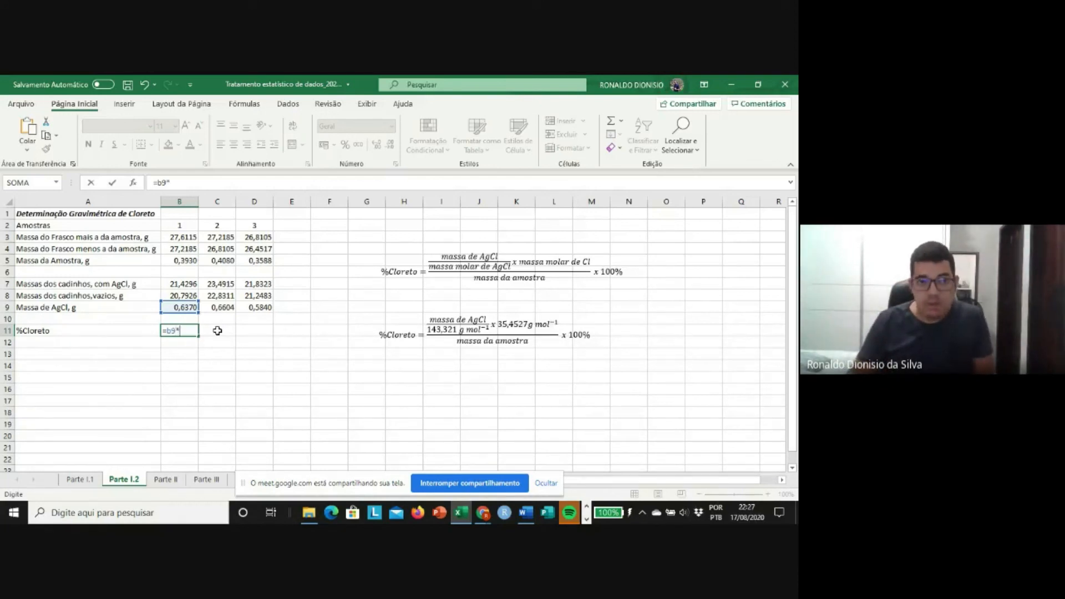
{"action": "type", "text": "35"}
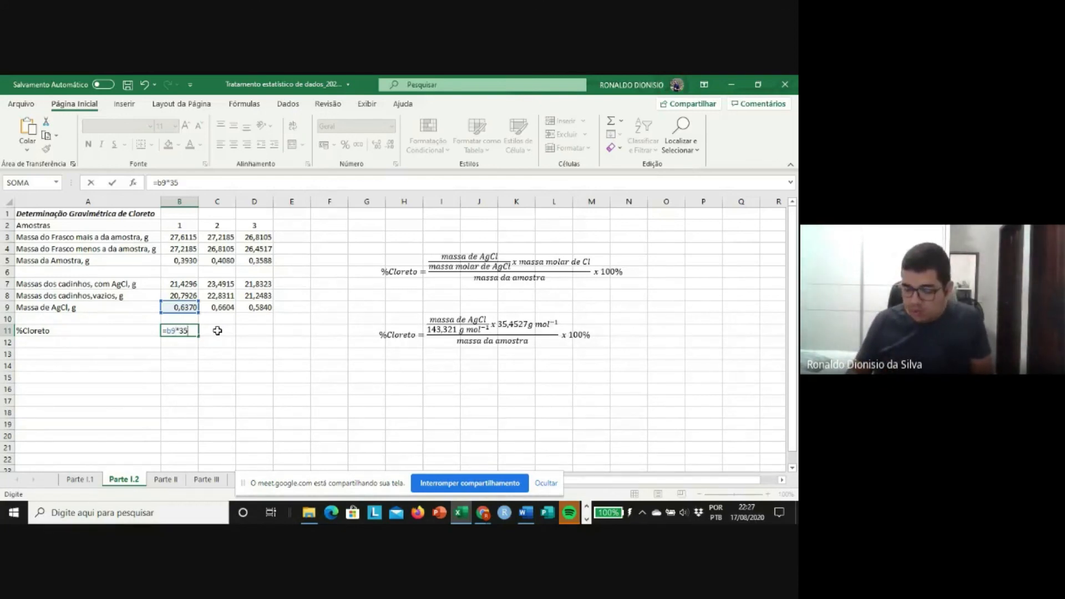
{"action": "type", "text": ",4527"}
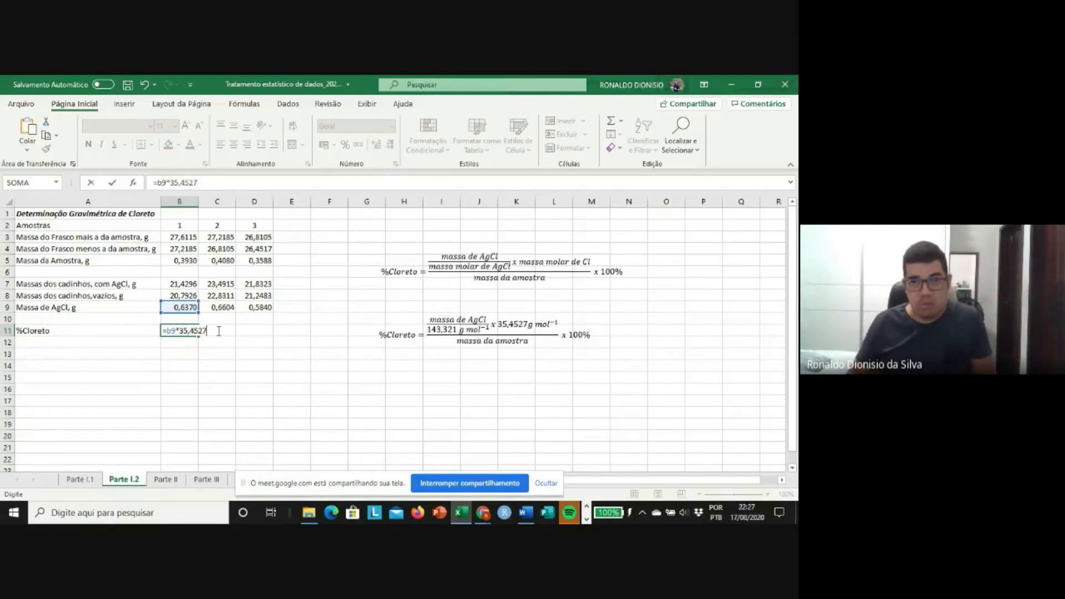
{"action": "type", "text": "*110"}
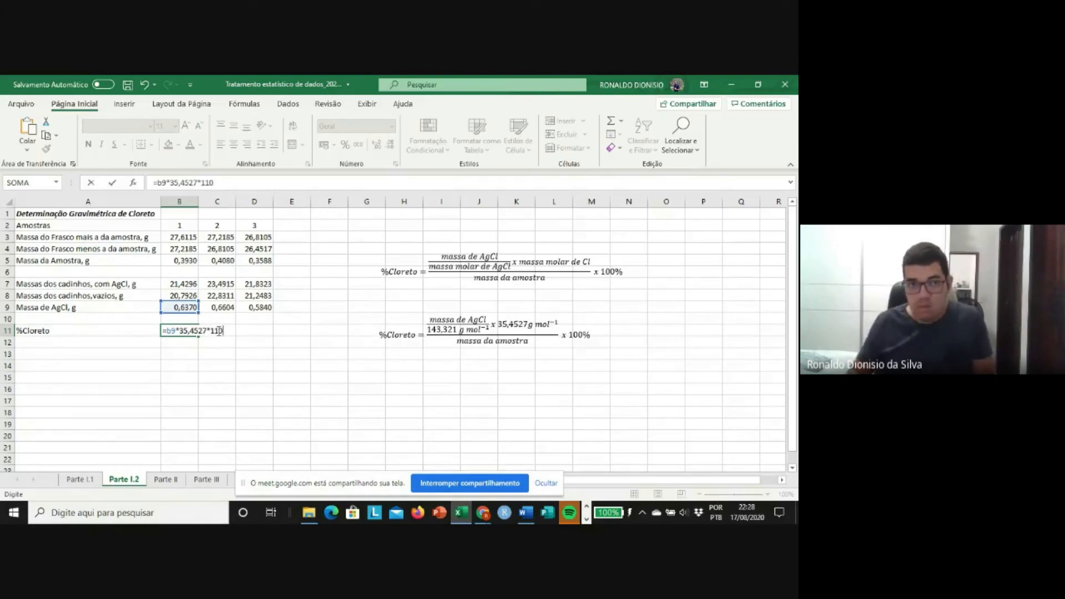
{"action": "key", "text": "BackSpace"}
{"action": "key", "text": "BackSpace"}
{"action": "type", "text": "00"}
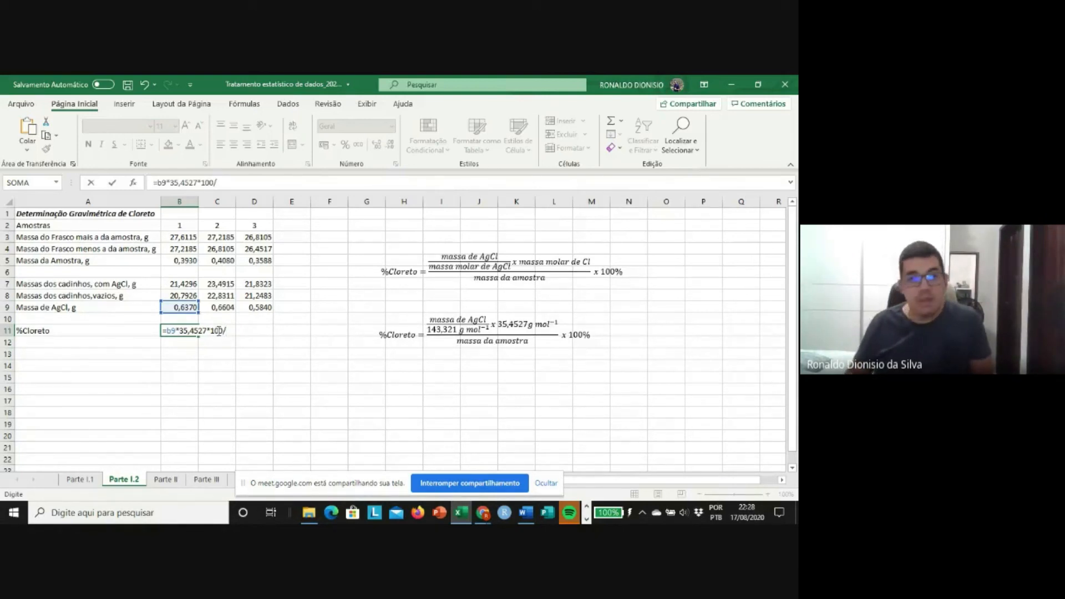
{"action": "type", "text": "/143"}
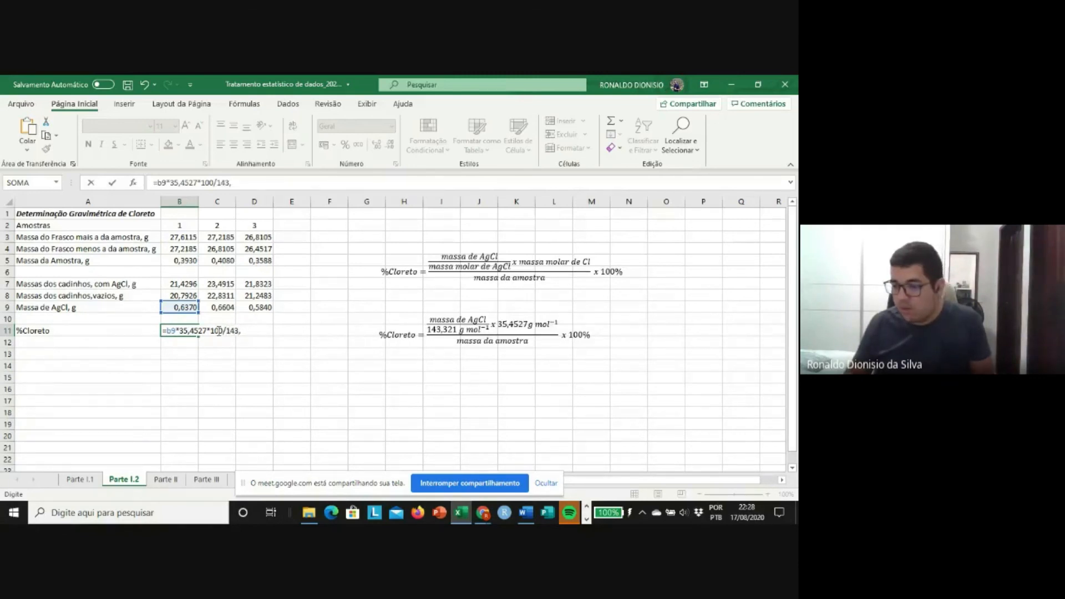
{"action": "type", "text": ",321"}
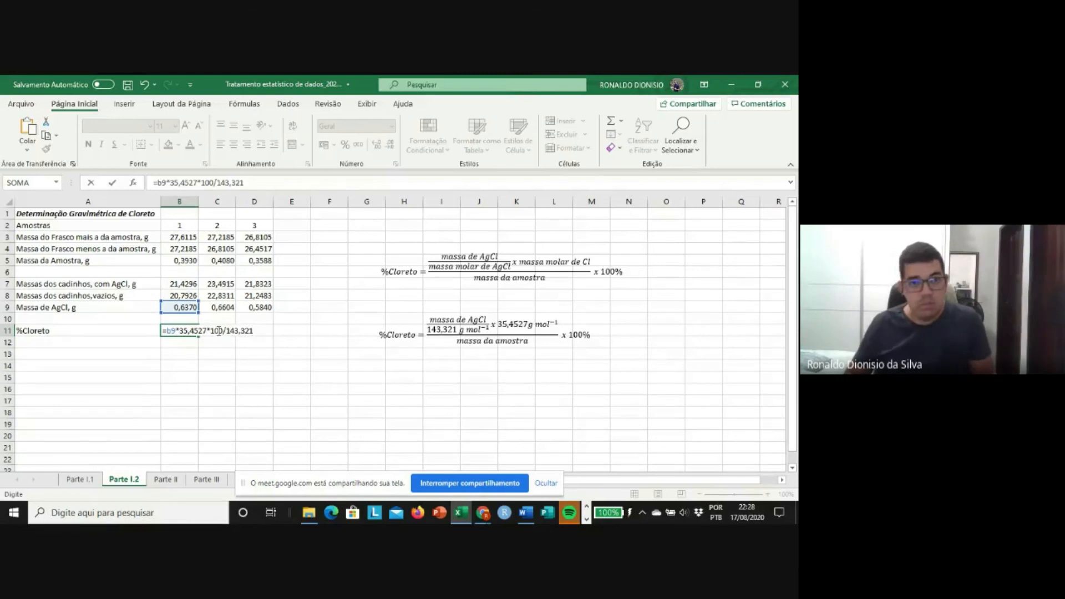
{"action": "type", "text": "/"}
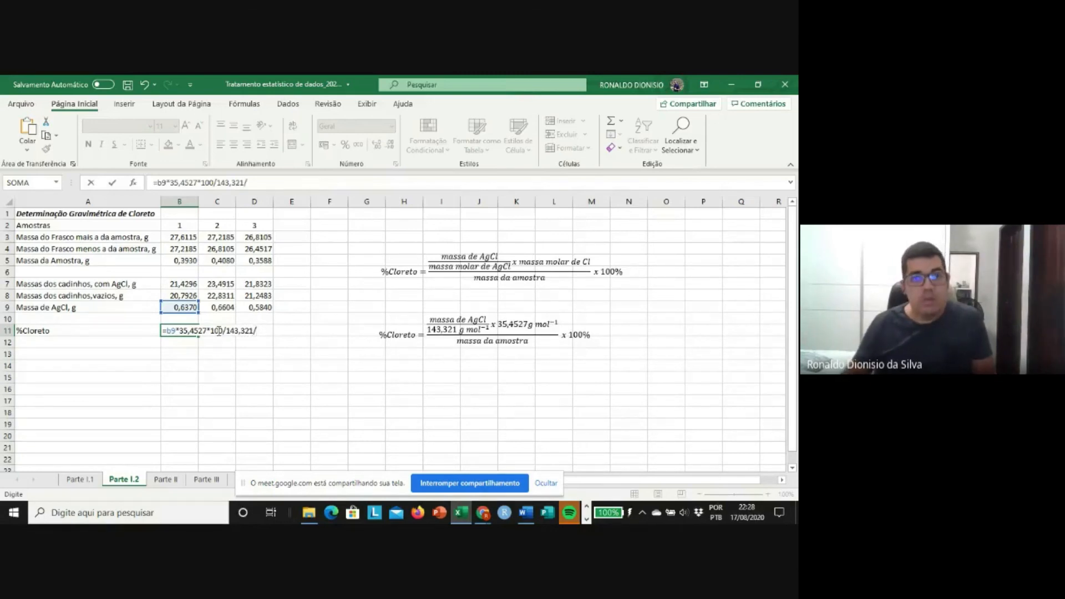
{"action": "left_click", "coordinate": [175, 264]}
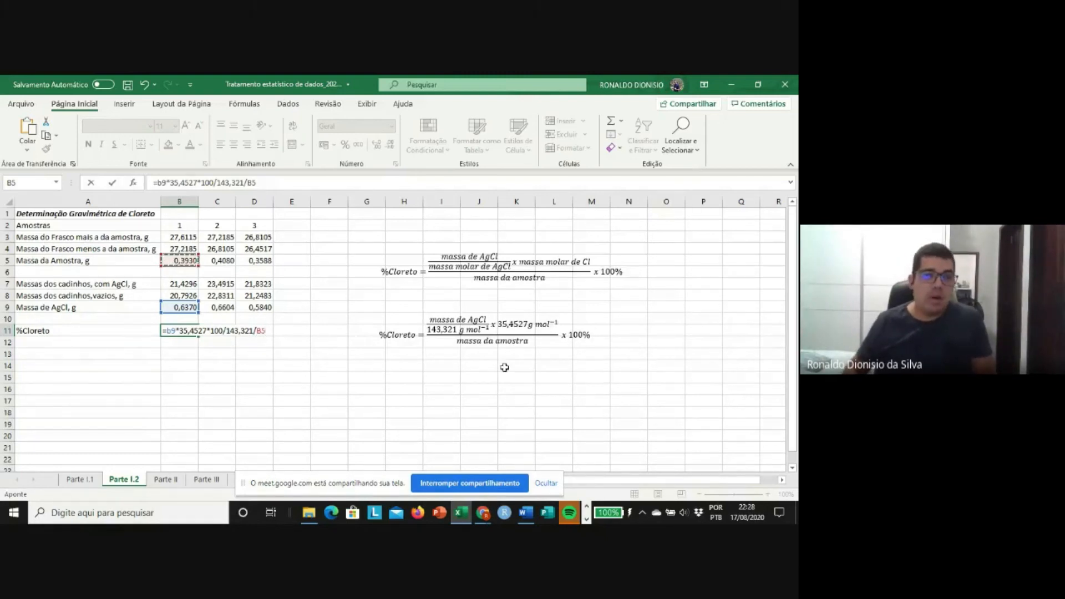
{"action": "key", "text": "Return"}
Copy the %Cloreto formula from B11 across to C11:D11 for samples 2 and 3.
{"action": "left_click", "coordinate": [189, 330]}
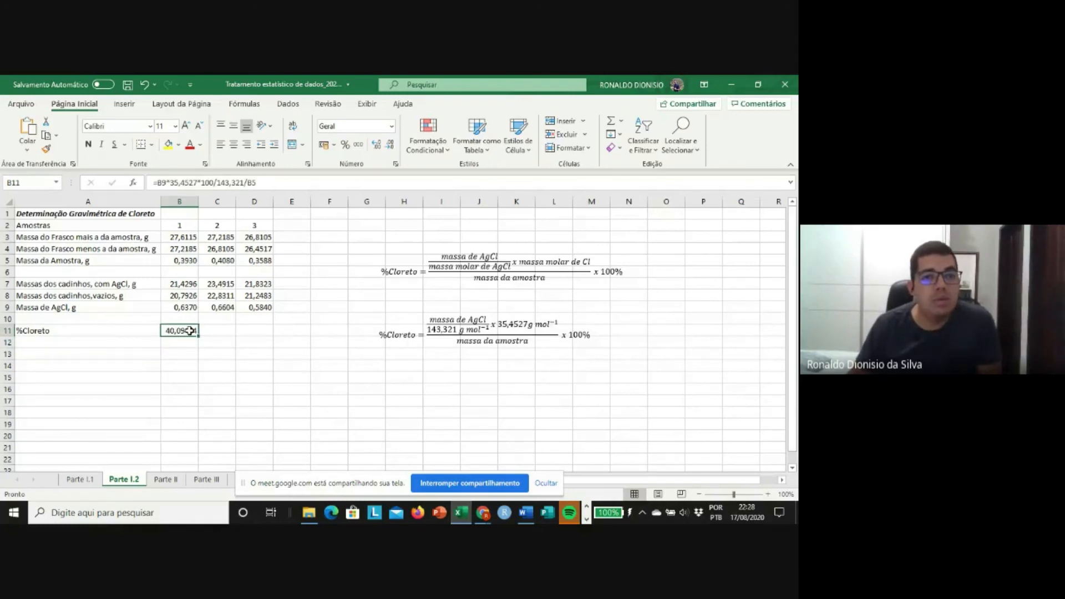
{"action": "left_click_drag", "start_coordinate": [199, 336], "coordinate": [271, 337]}
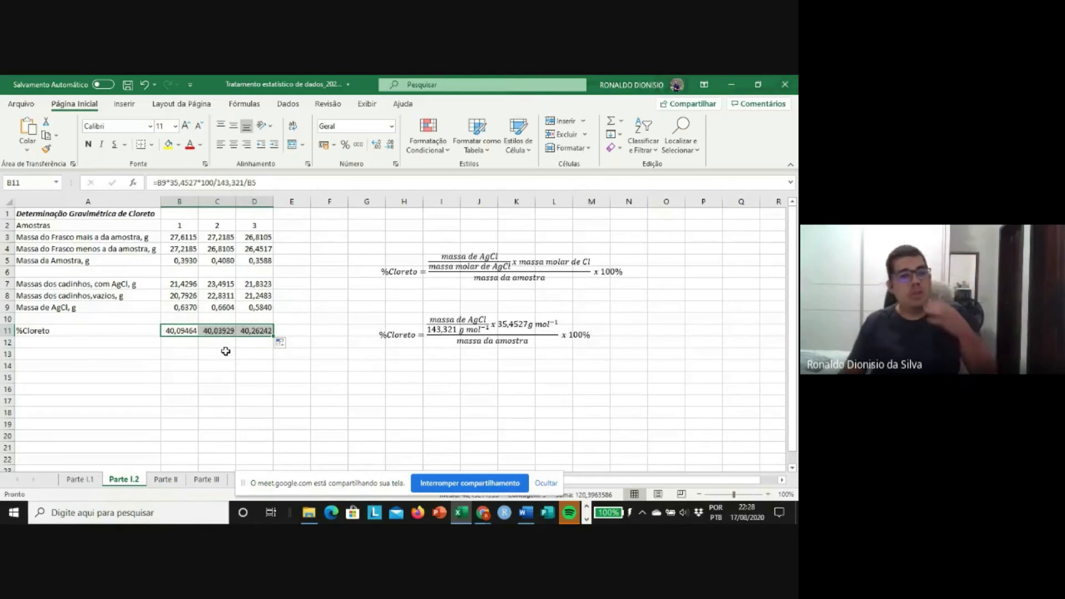